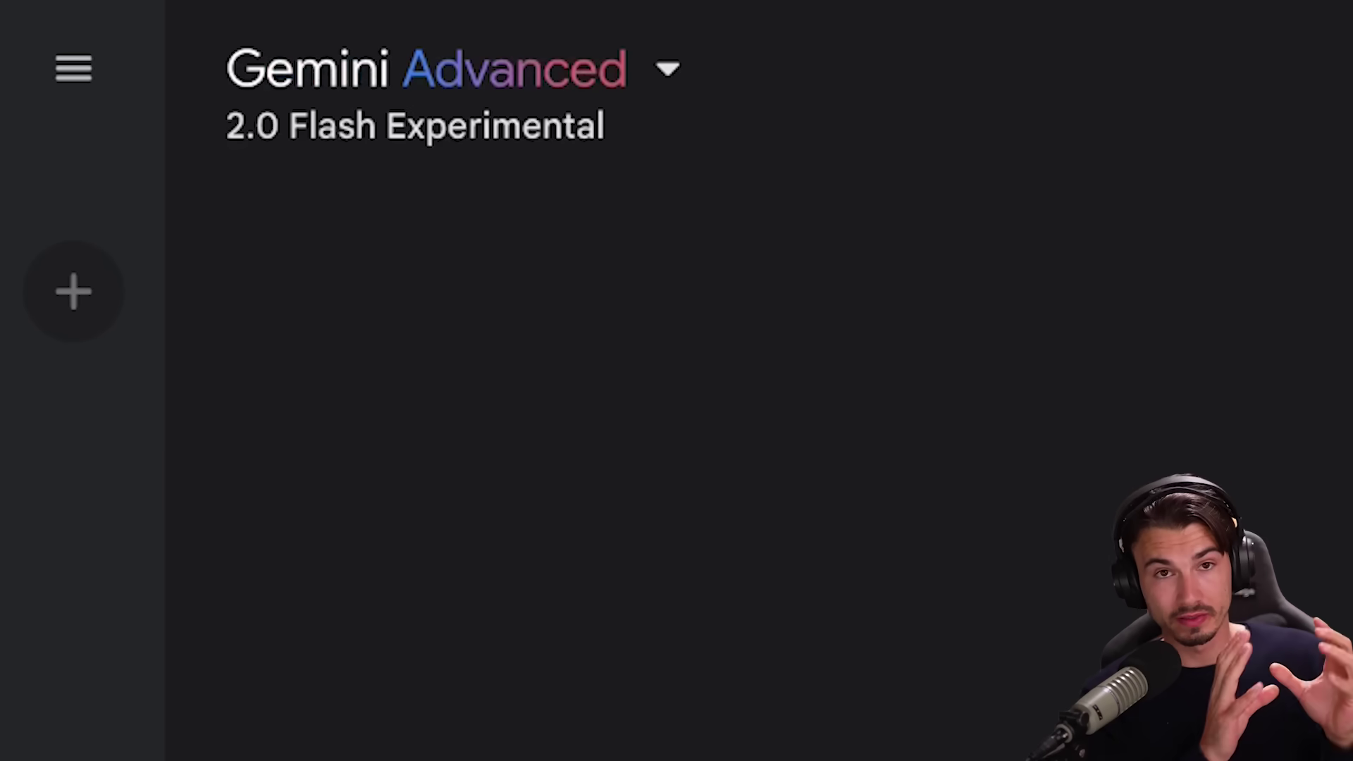
Switch the Gemini Advanced chat model to 2.0 Flash Experimental.
click(503, 104)
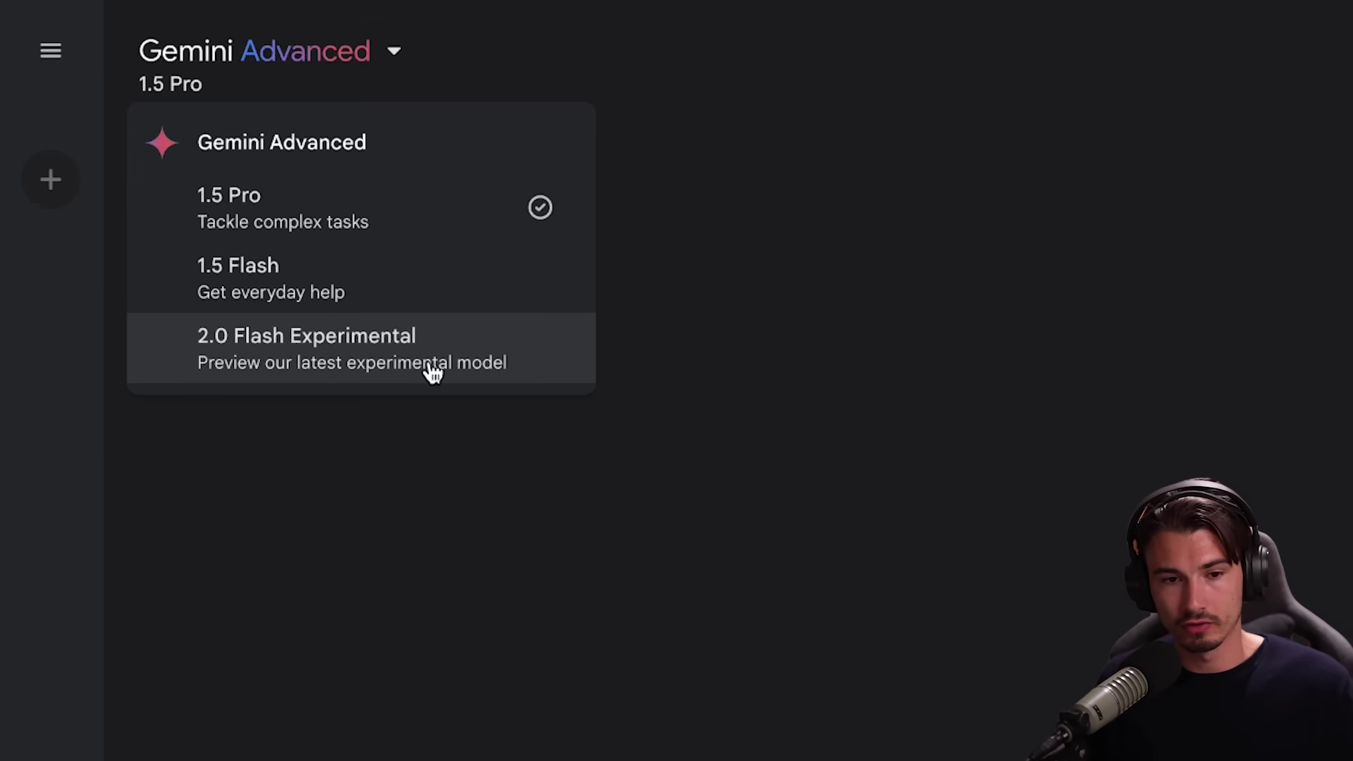
click(432, 368)
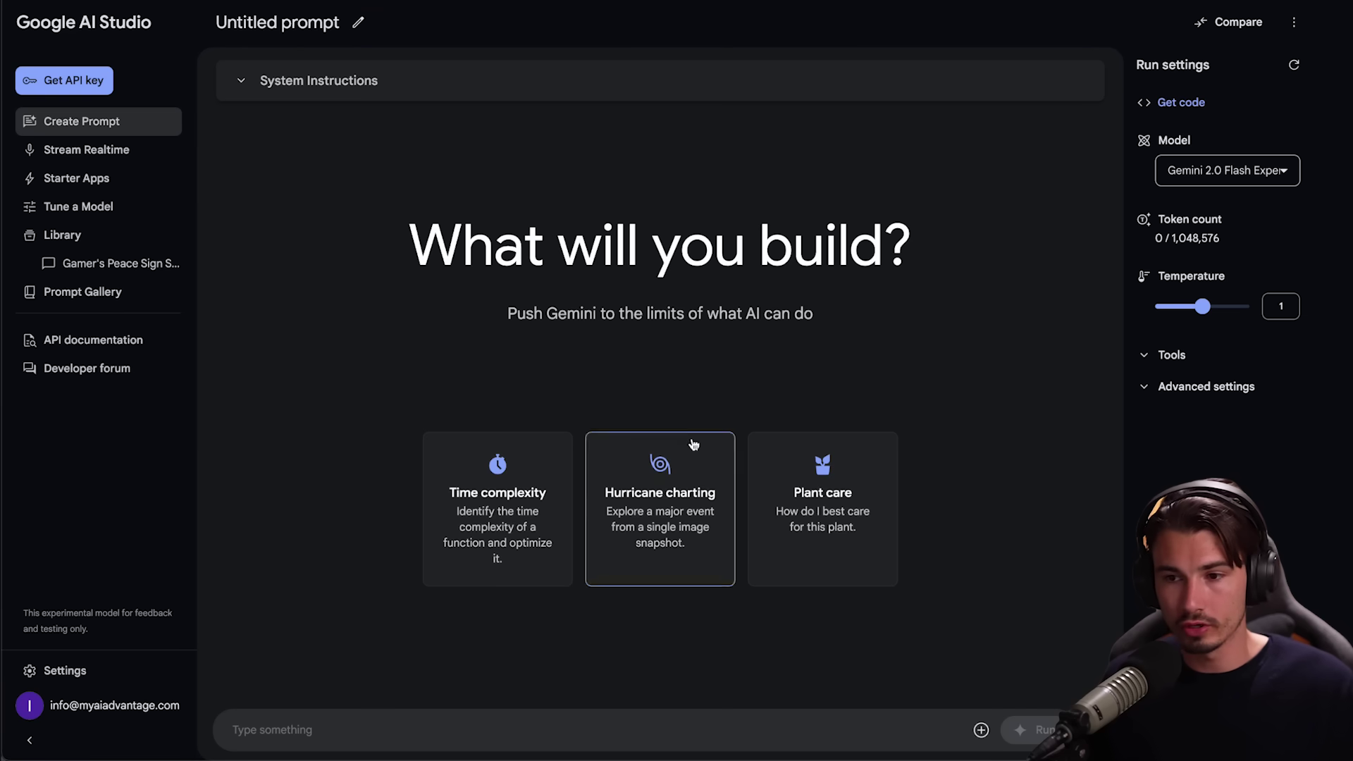
Review AI Studio's model list, keeping Gemini 2.0 Flash Experimental, then return to the Gemini tab.
click(1226, 169)
scroll(1174, 310, down, 1)
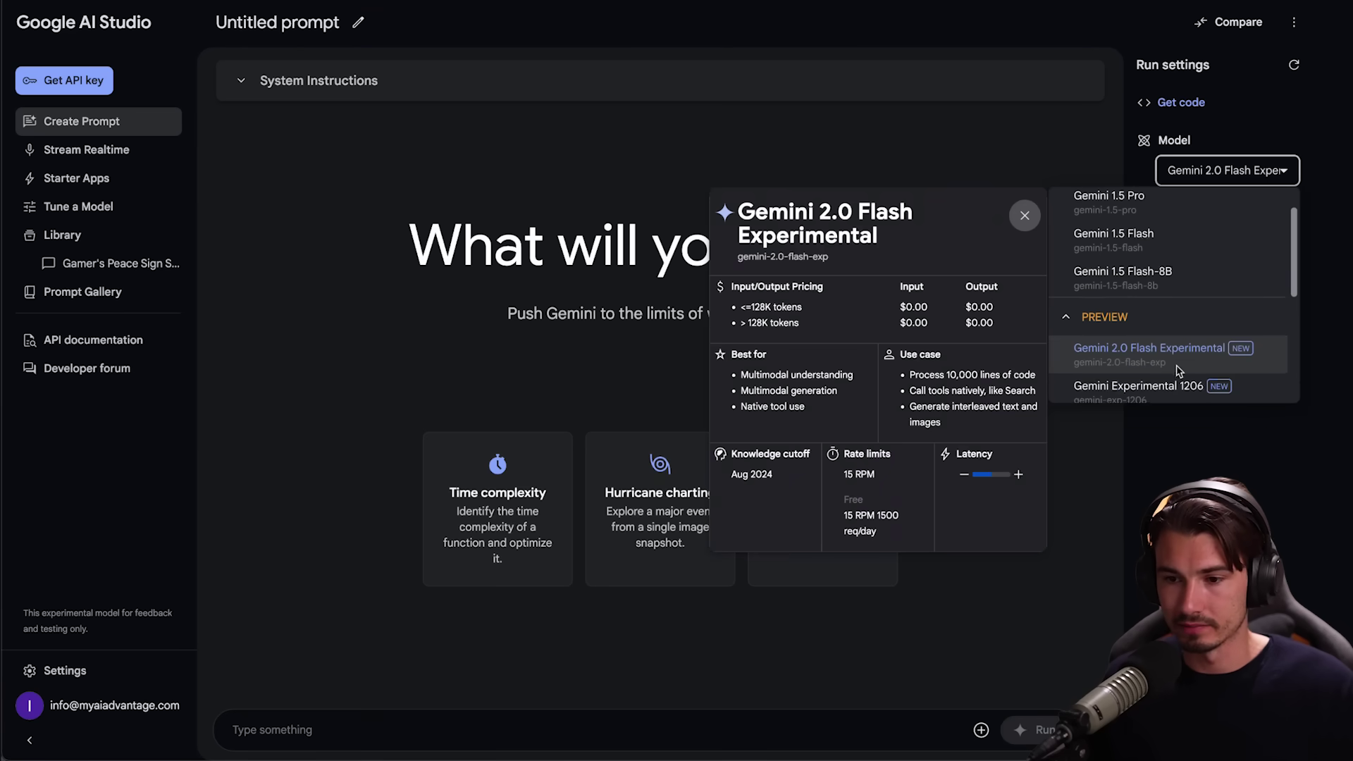
click(984, 150)
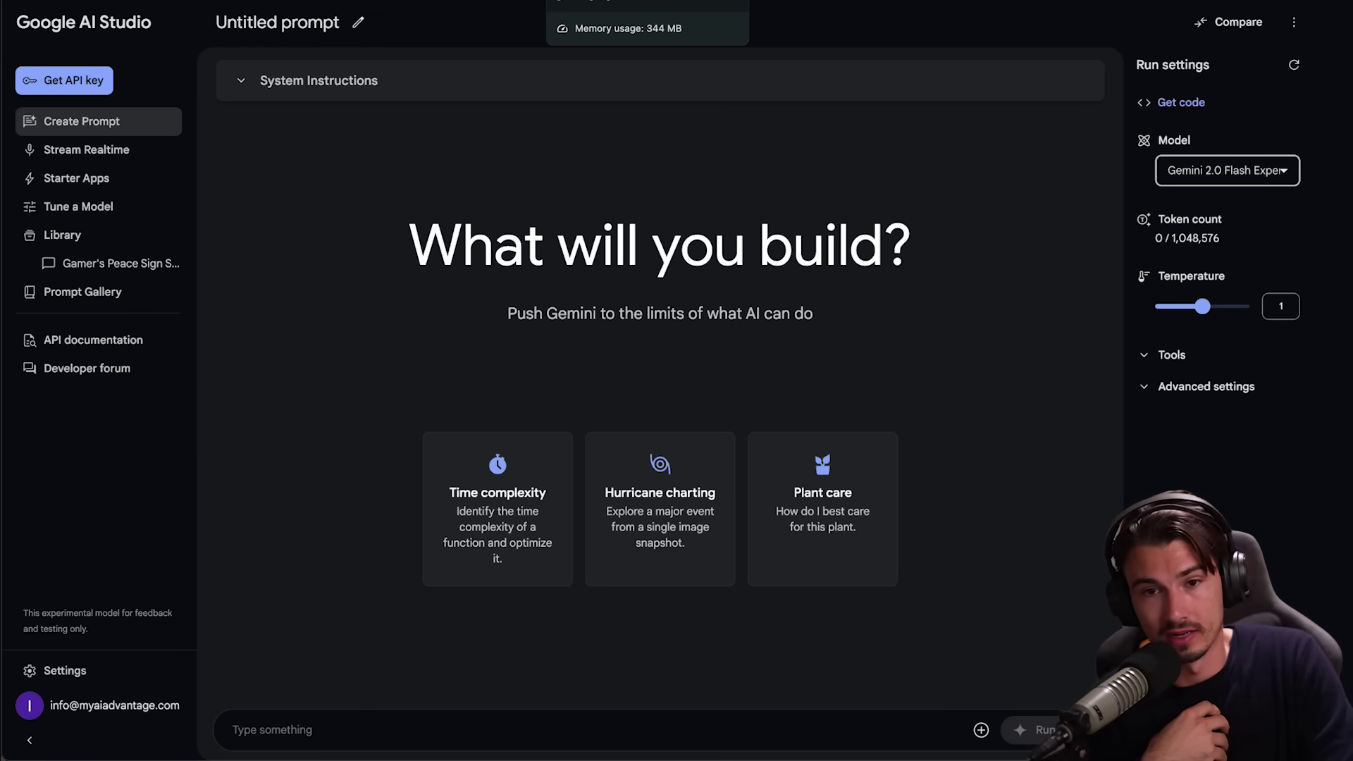
click(622, 4)
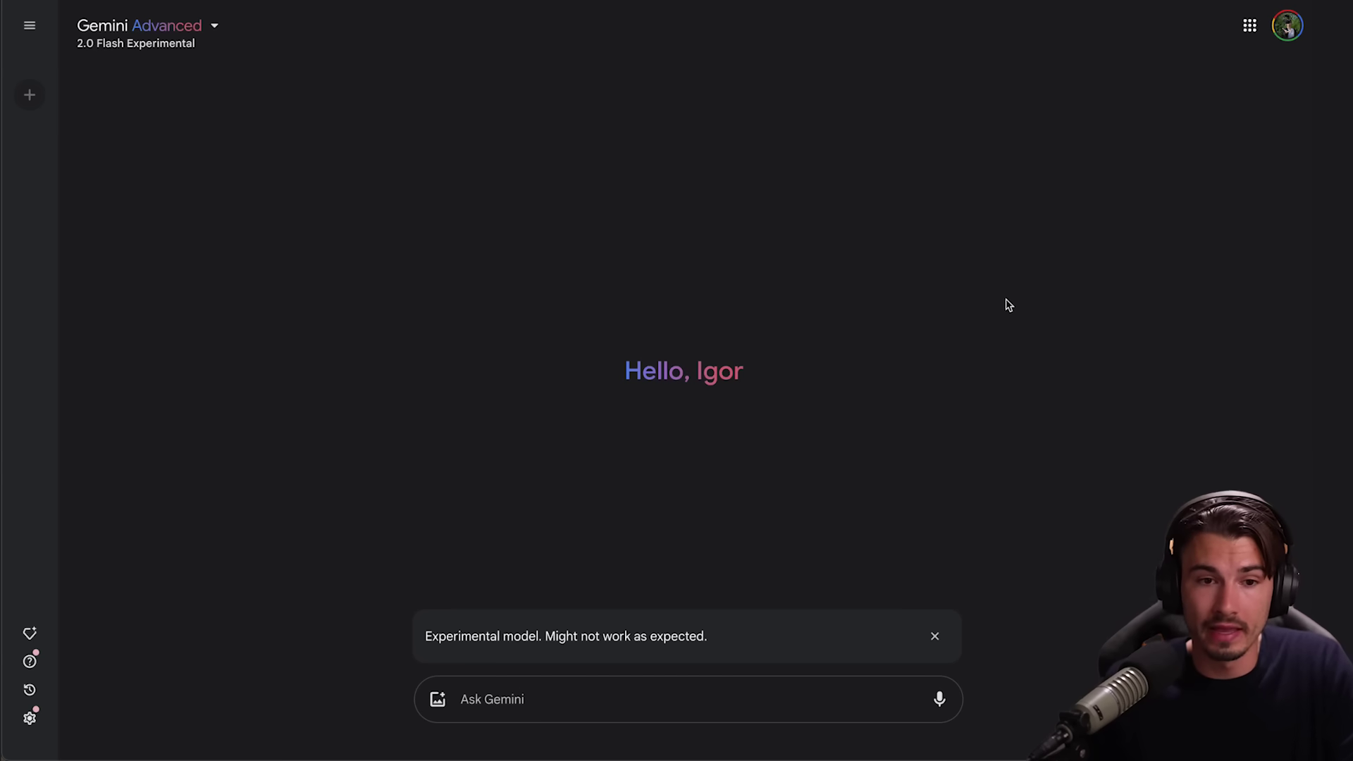
click(152, 44)
click(326, 191)
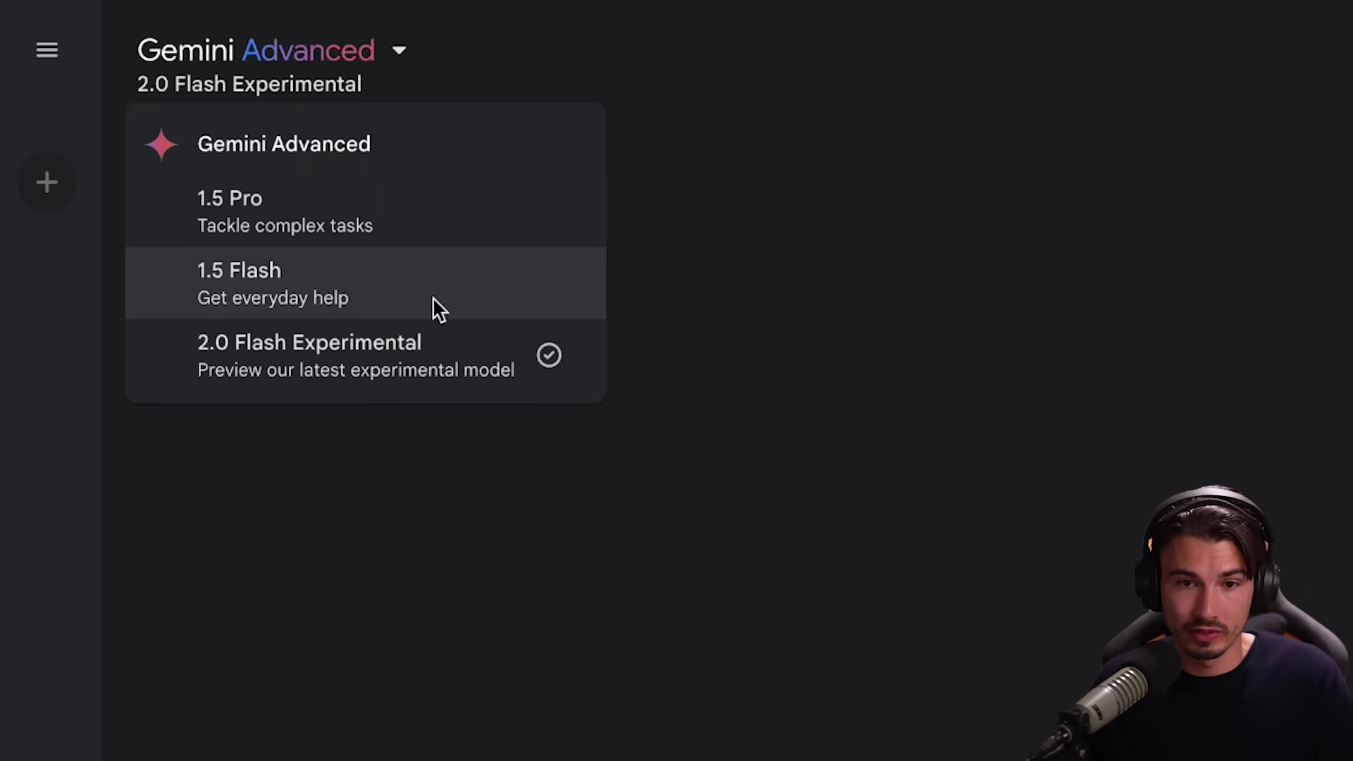
click(950, 105)
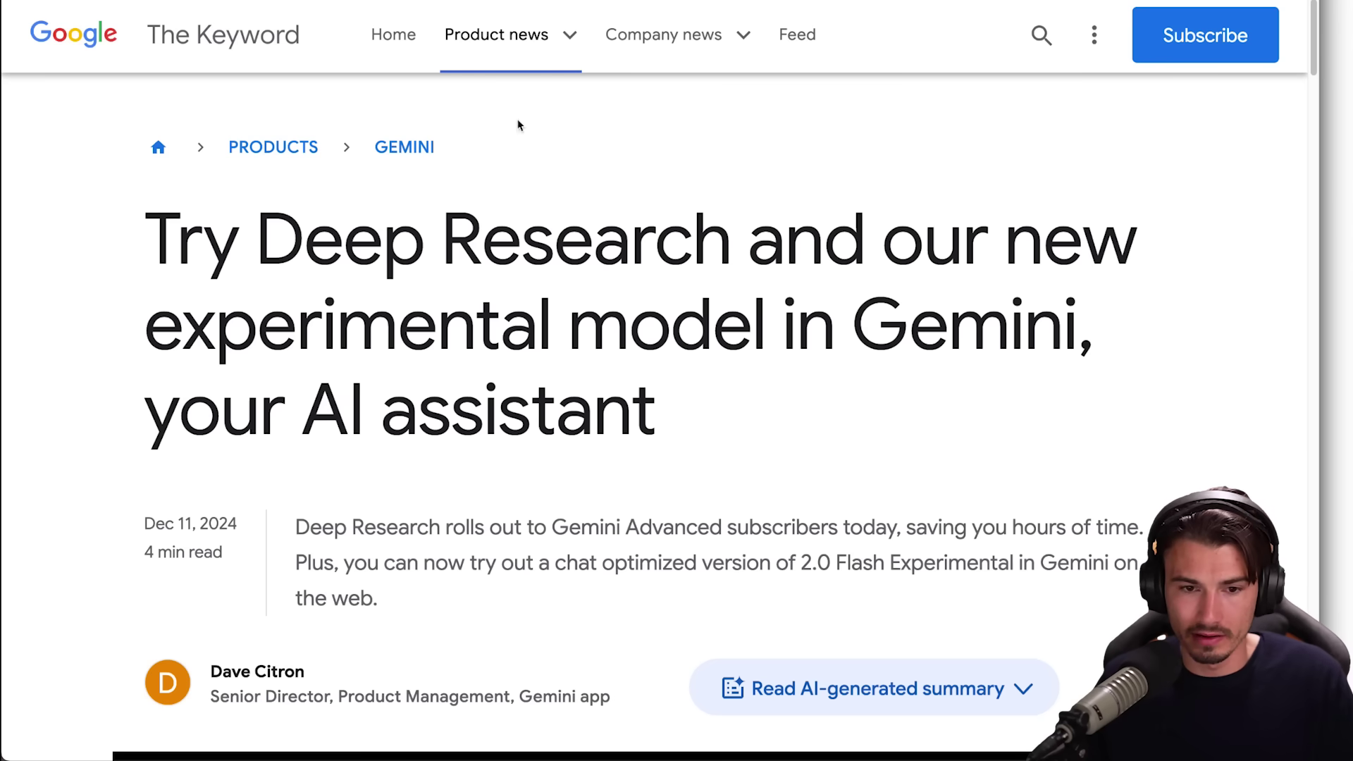
drag(257, 239, 986, 244)
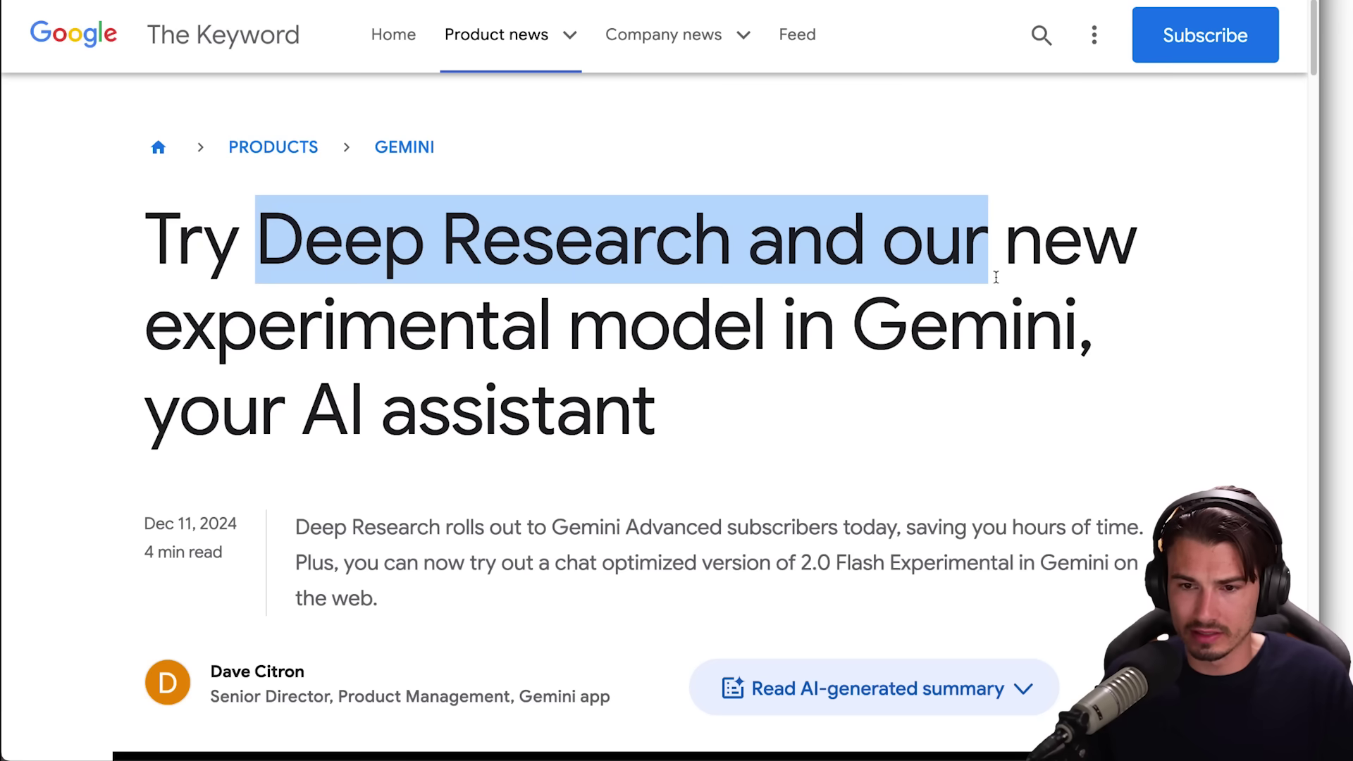
scroll(977, 352, down, 20)
scroll(1008, 360, down, 9)
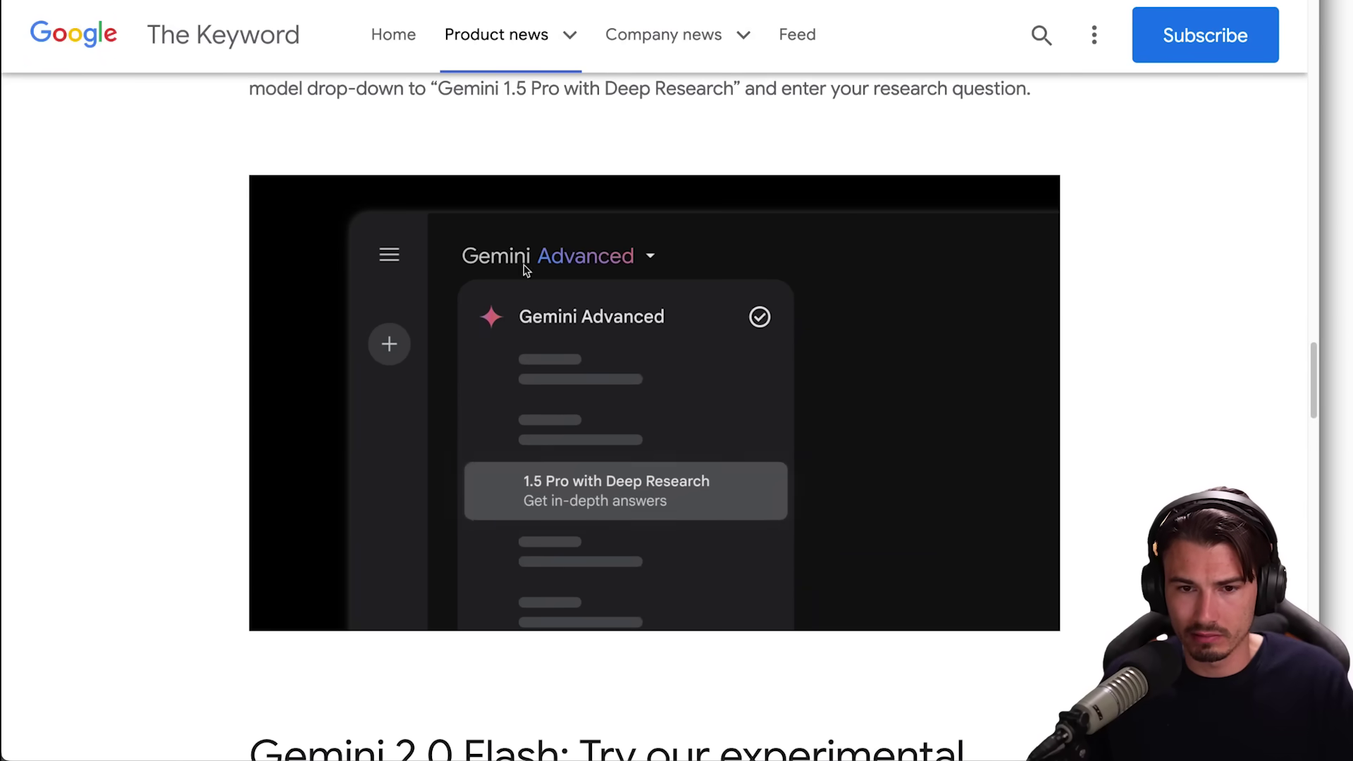
scroll(671, 341, up, 4)
drag(1033, 351, 370, 215)
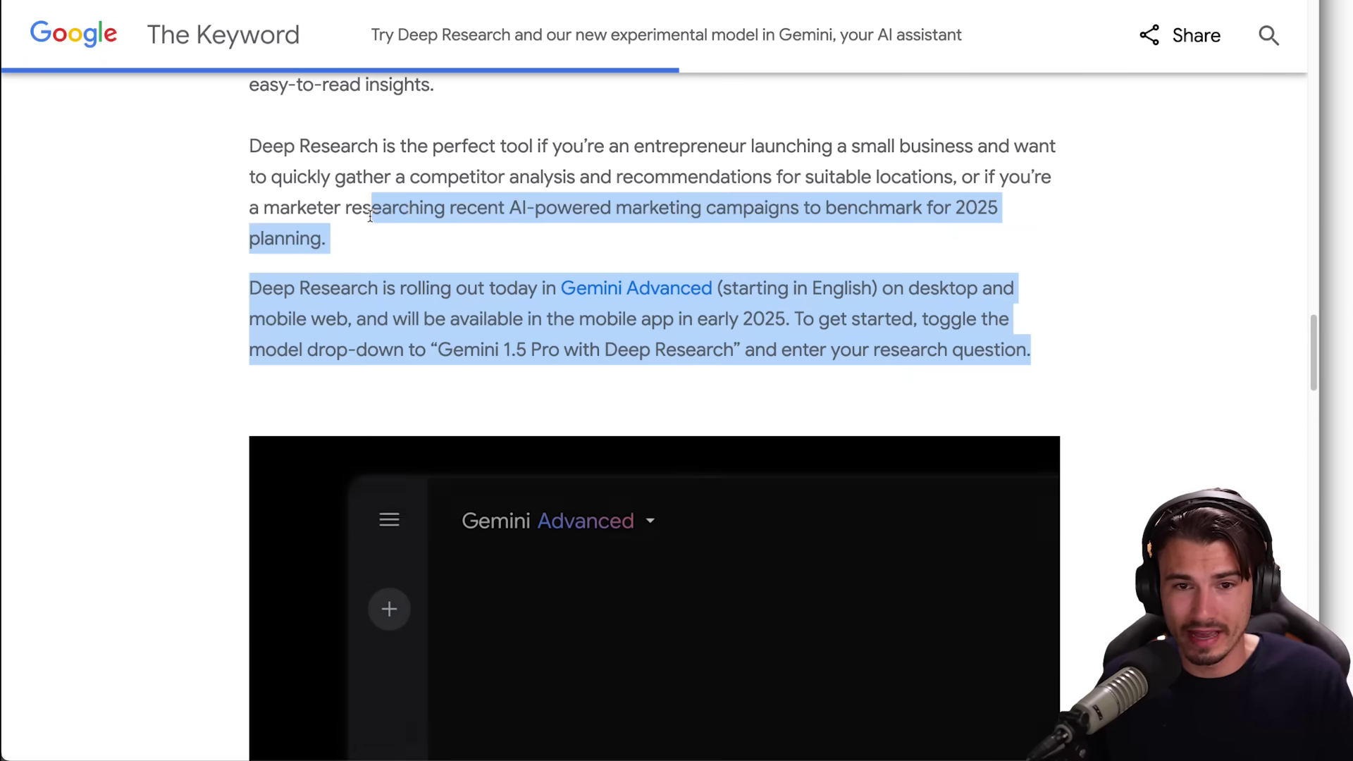
click(370, 215)
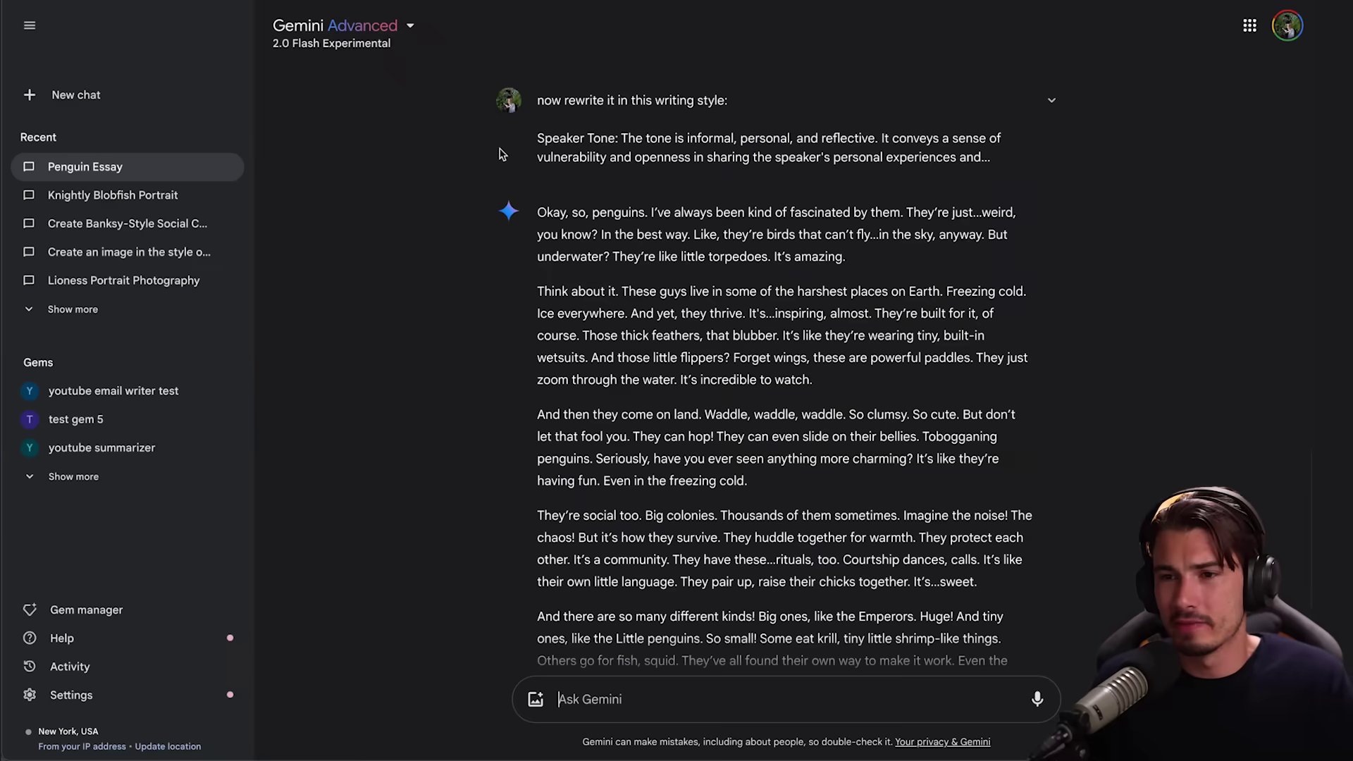
Open ChatGPT in a new browser tab.
key(cmd+t)
text(ch)
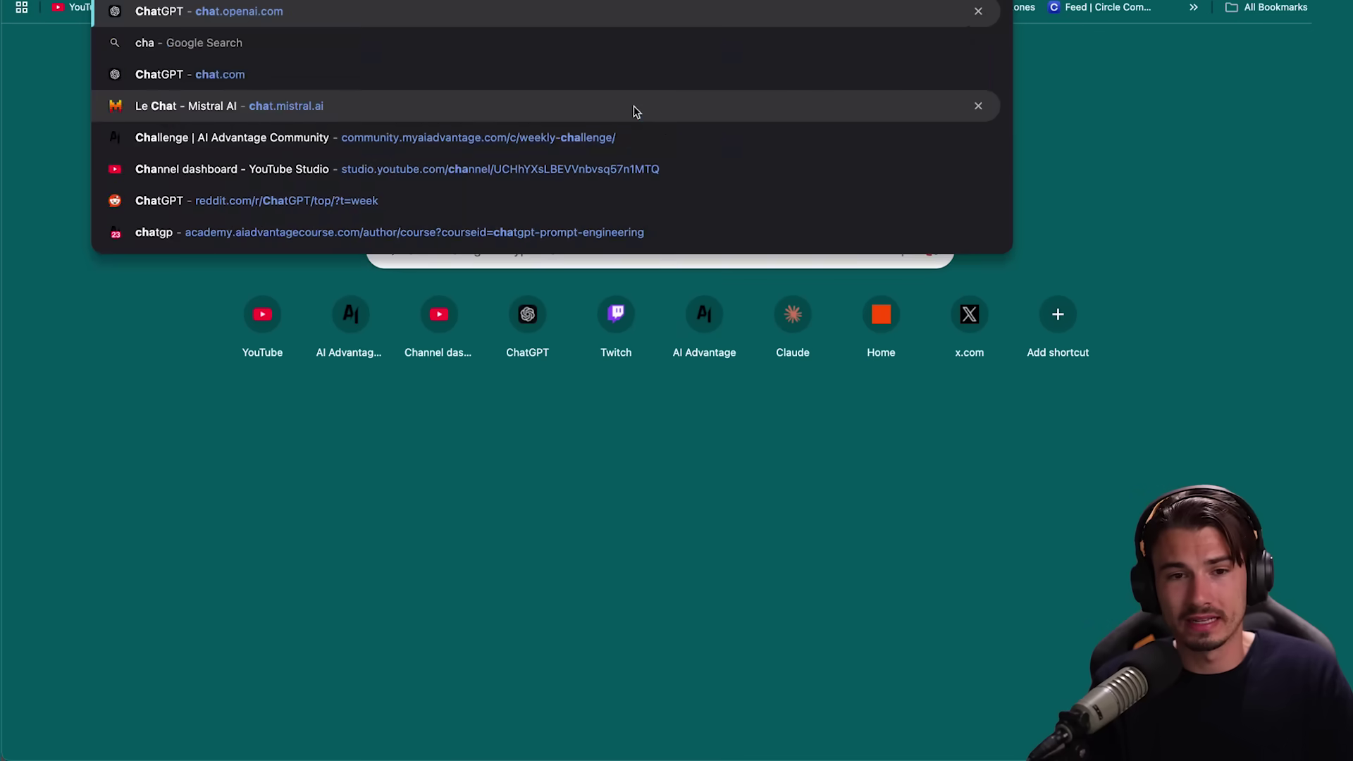
key(Escape)
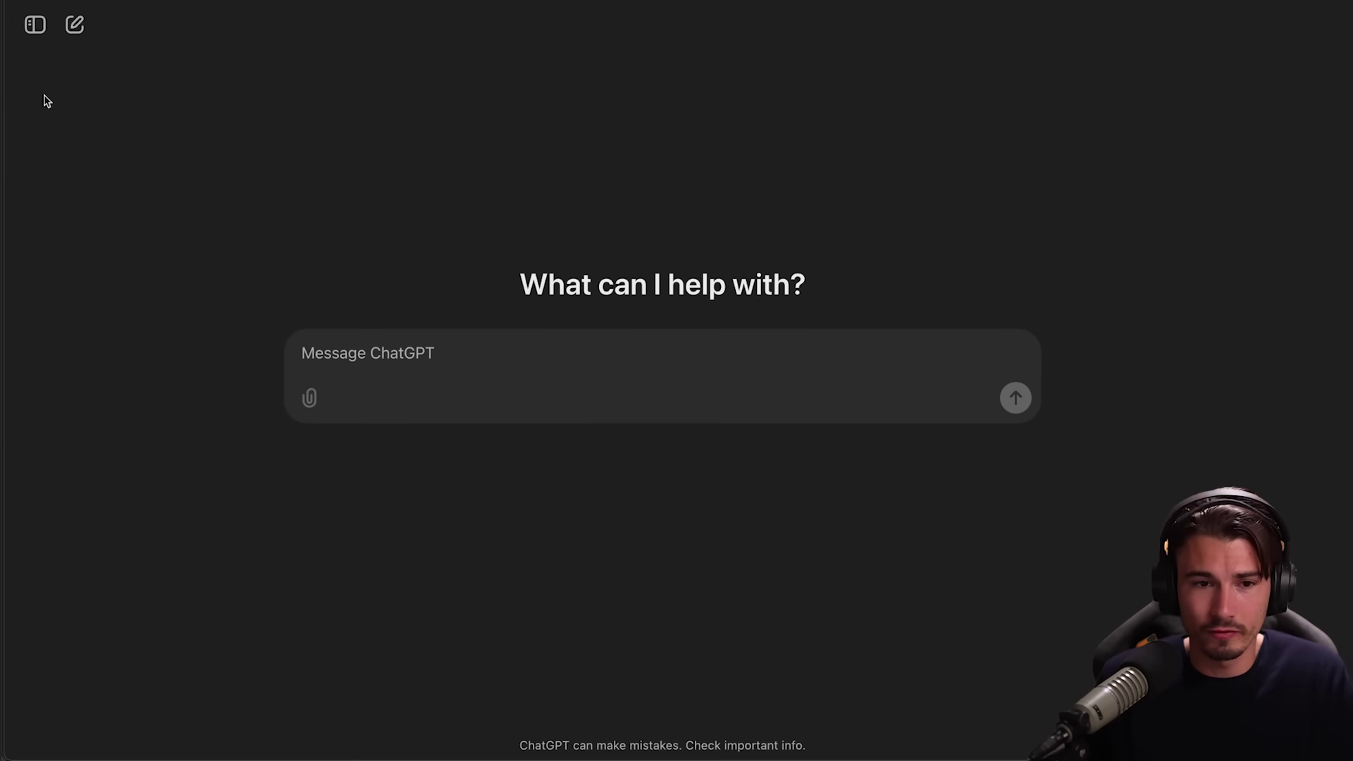
Place ChatGPT on the right and Gemini, sidebar collapsed, on the left half of the screen.
drag(15, 125, 596, 120)
click(147, 62)
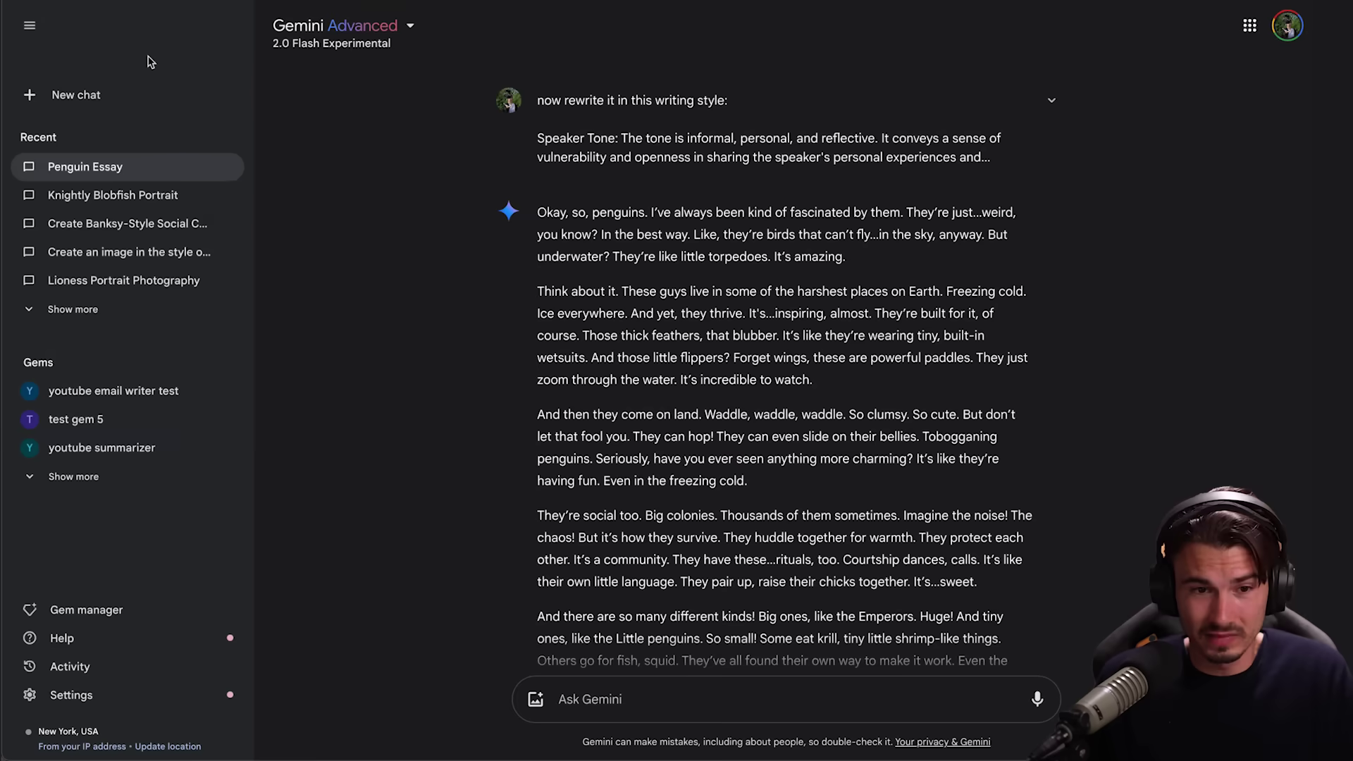
click(31, 28)
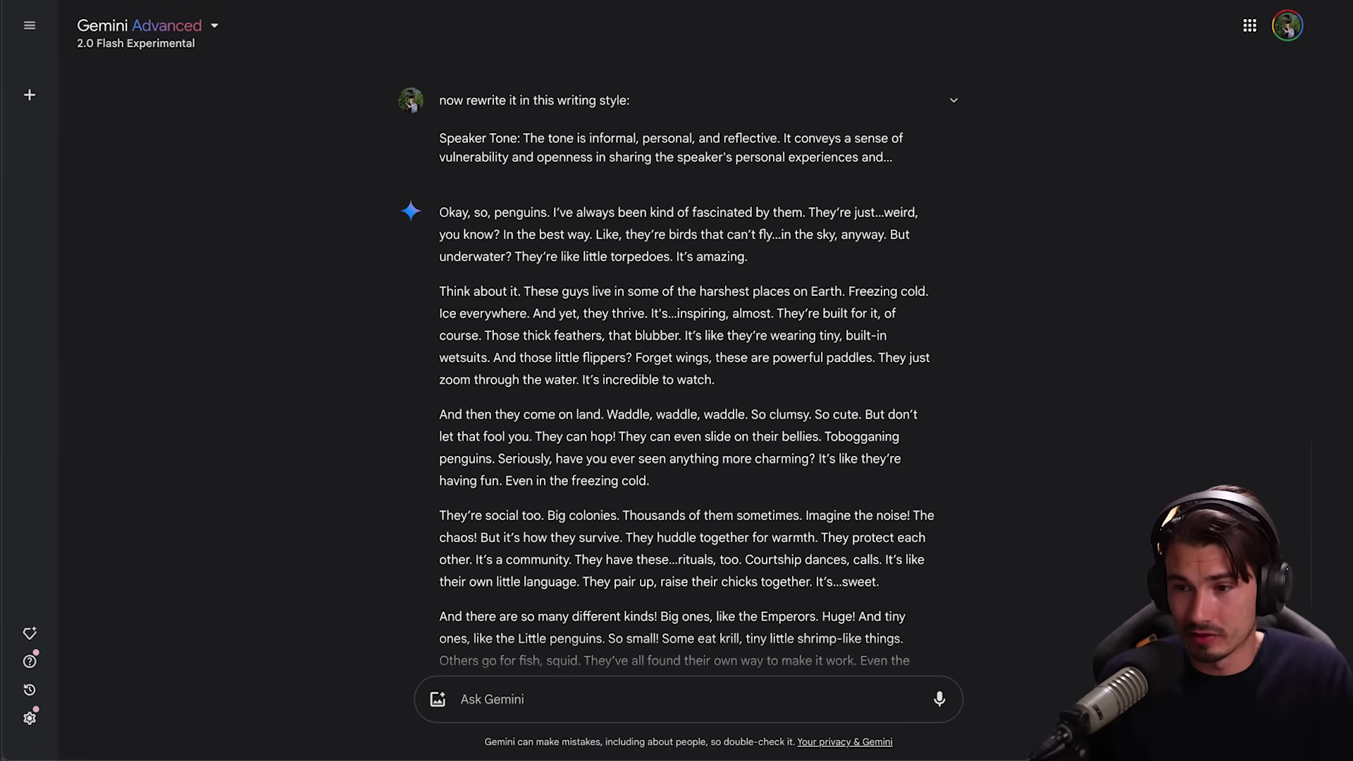
drag(1352, 231, 599, 231)
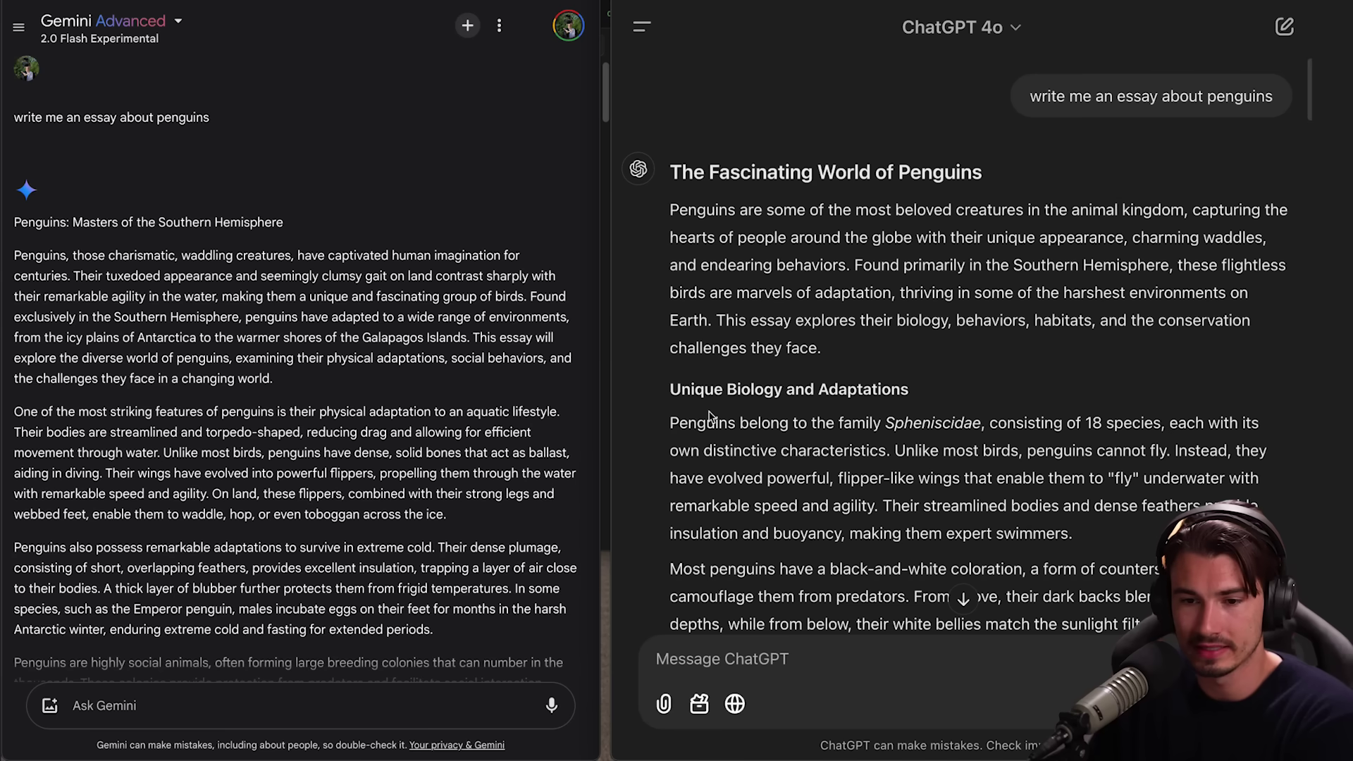
drag(828, 368, 666, 219)
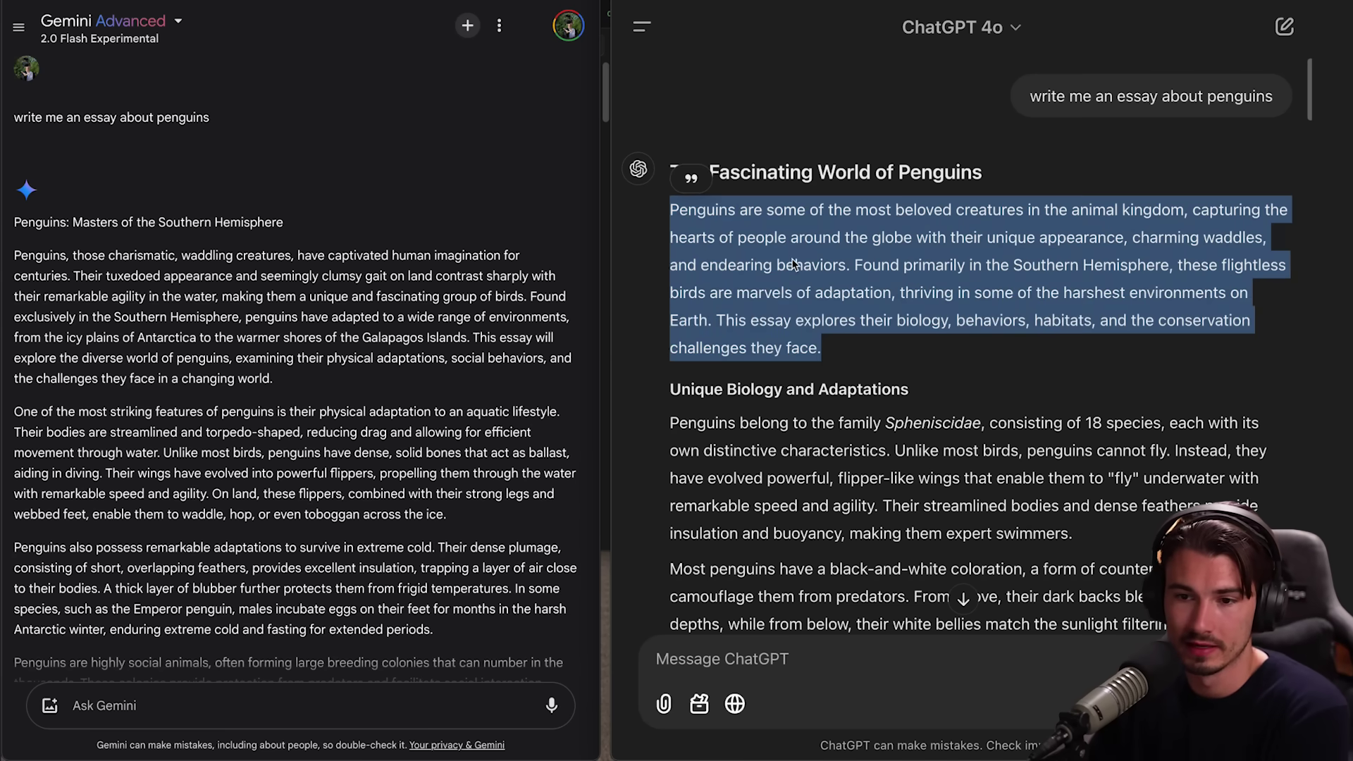
drag(768, 210, 1032, 256)
click(1051, 299)
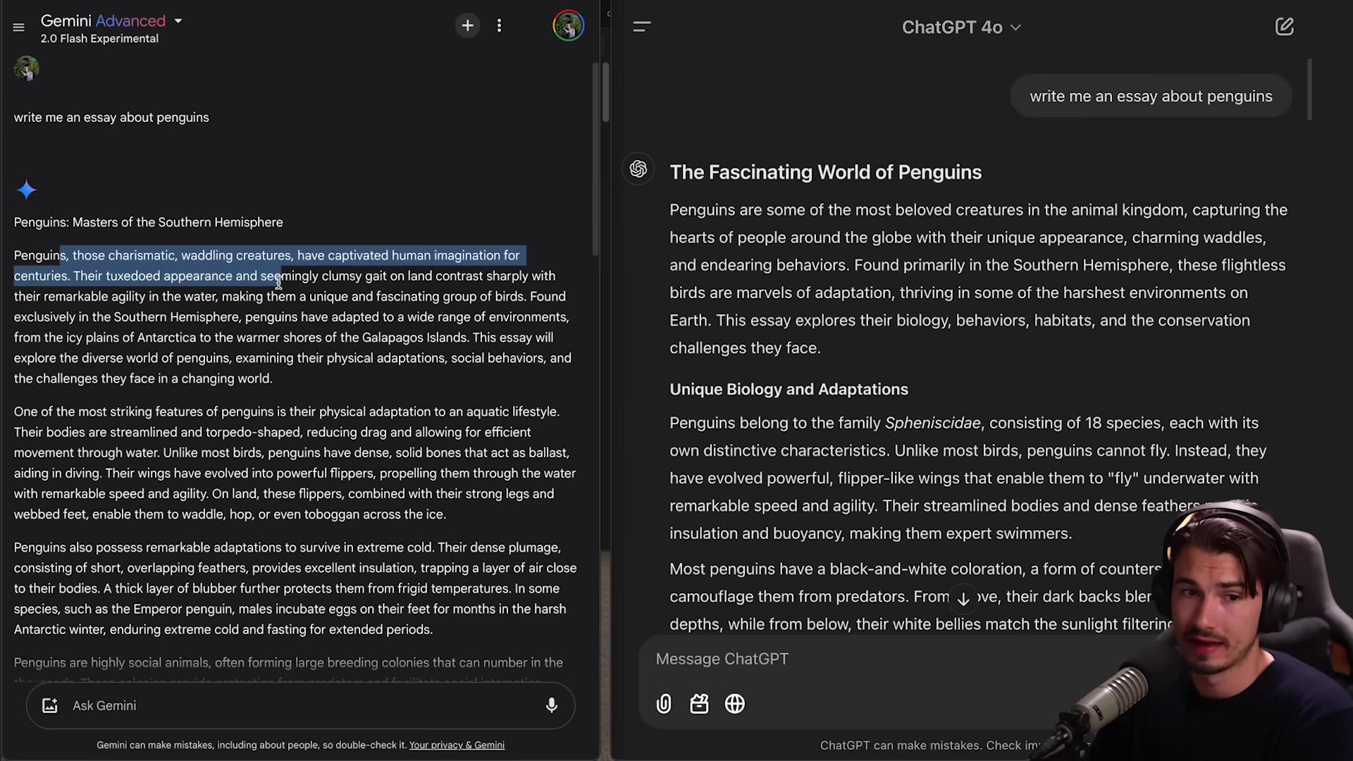
drag(294, 308, 311, 388)
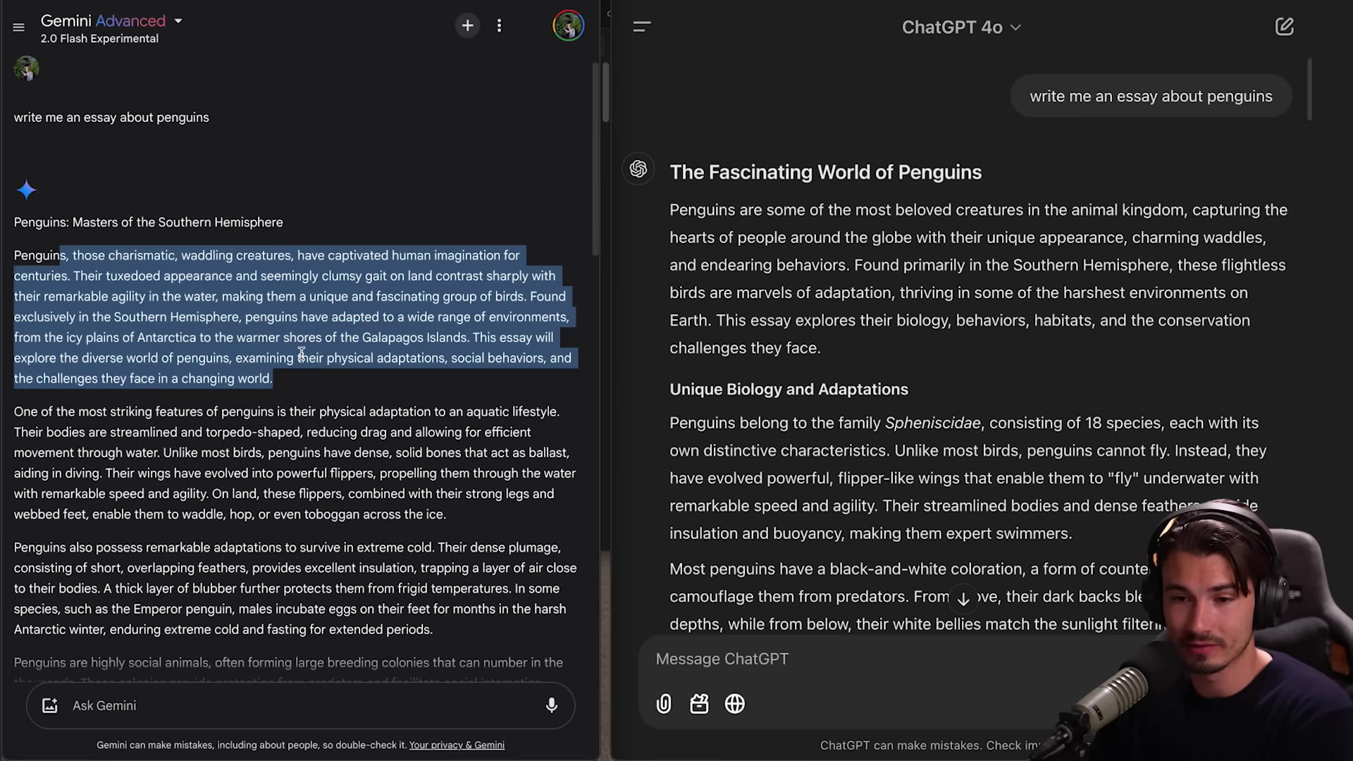
click(327, 359)
scroll(409, 361, down, 15)
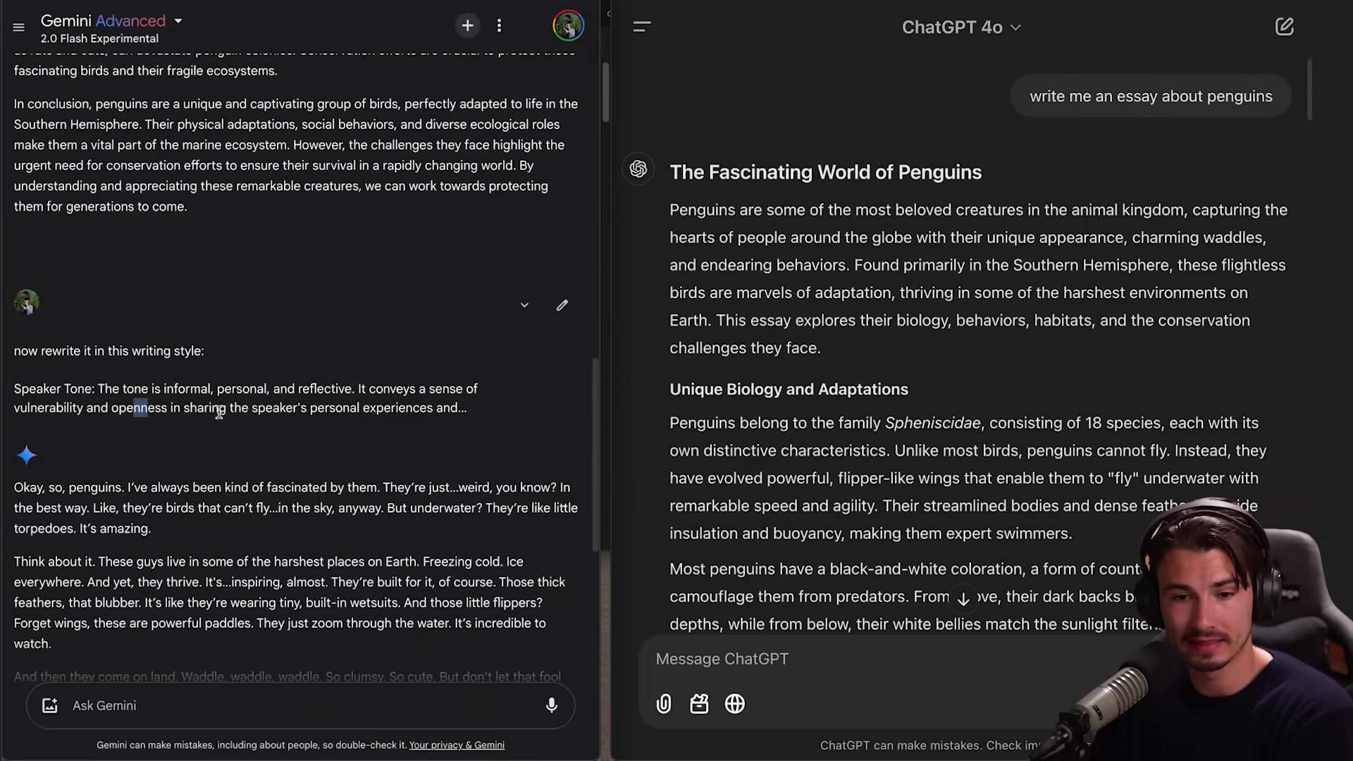
click(561, 305)
drag(465, 483, 21, 345)
click(246, 359)
key(shift+Home)
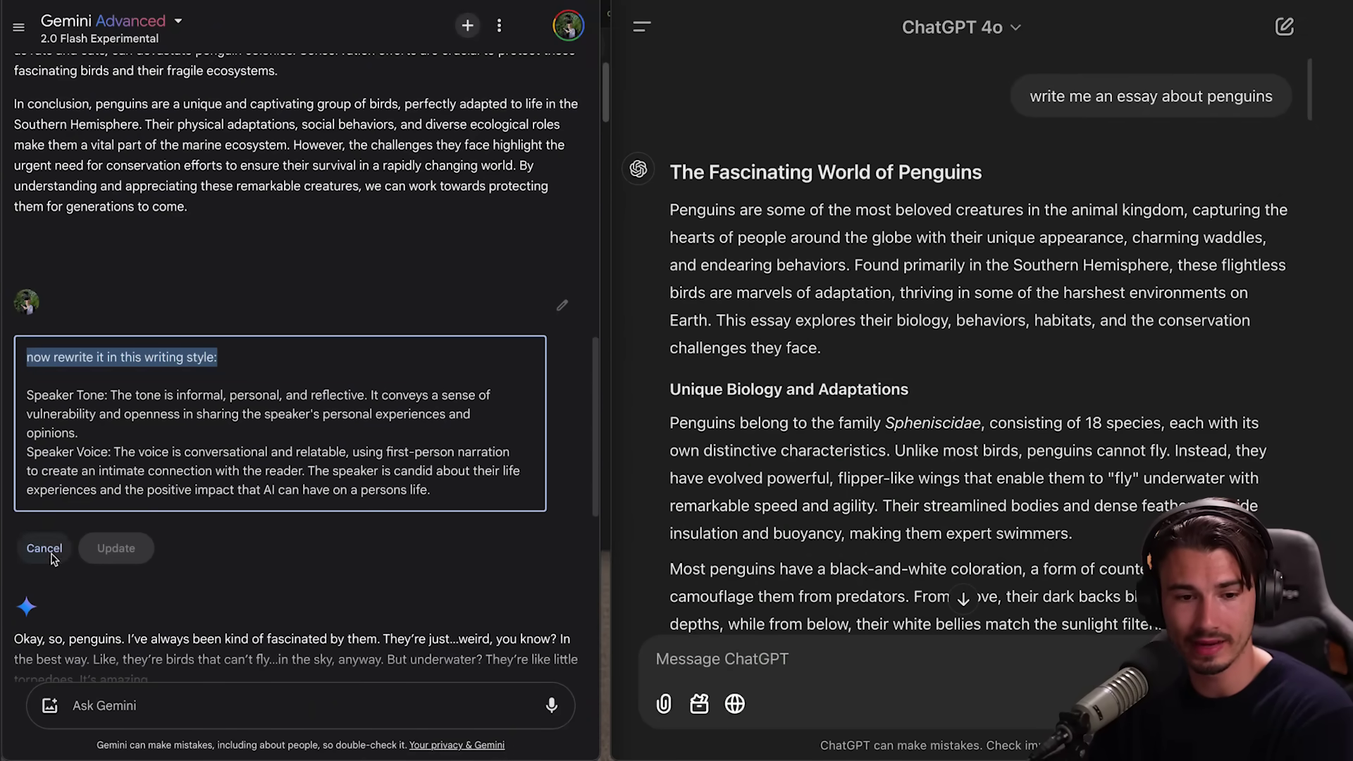
click(62, 547)
scroll(129, 354, down, 4)
scroll(129, 355, up, 3)
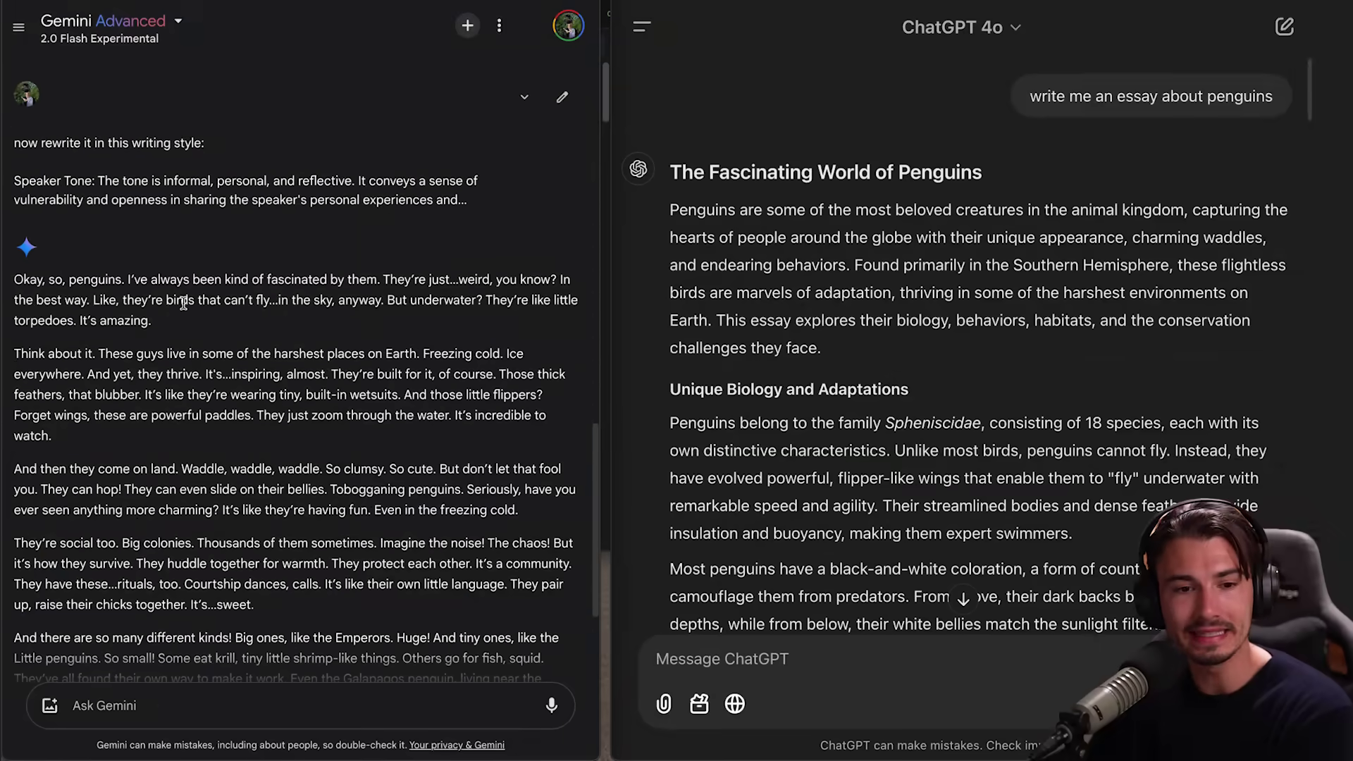
drag(161, 320, 34, 276)
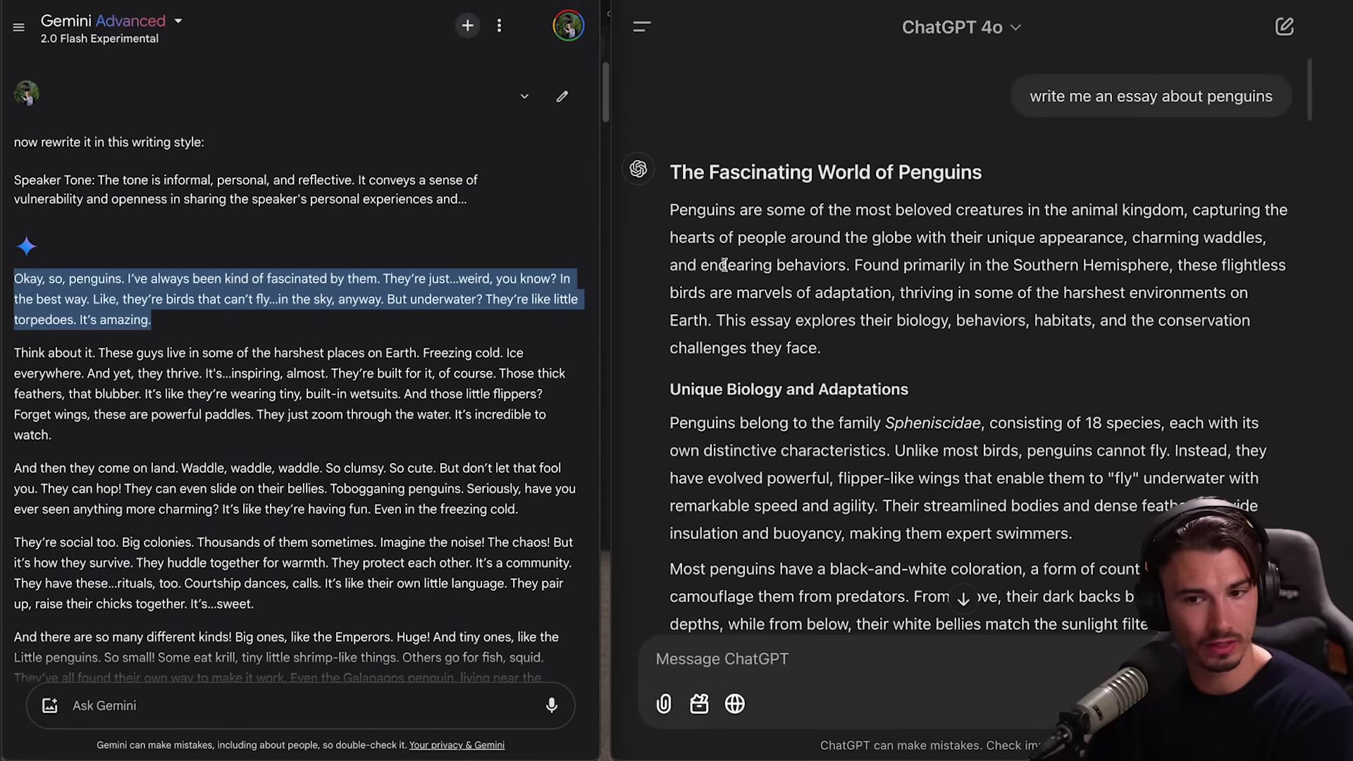
click(210, 175)
drag(210, 175, 355, 181)
scroll(931, 278, down, 2)
scroll(931, 279, down, 8)
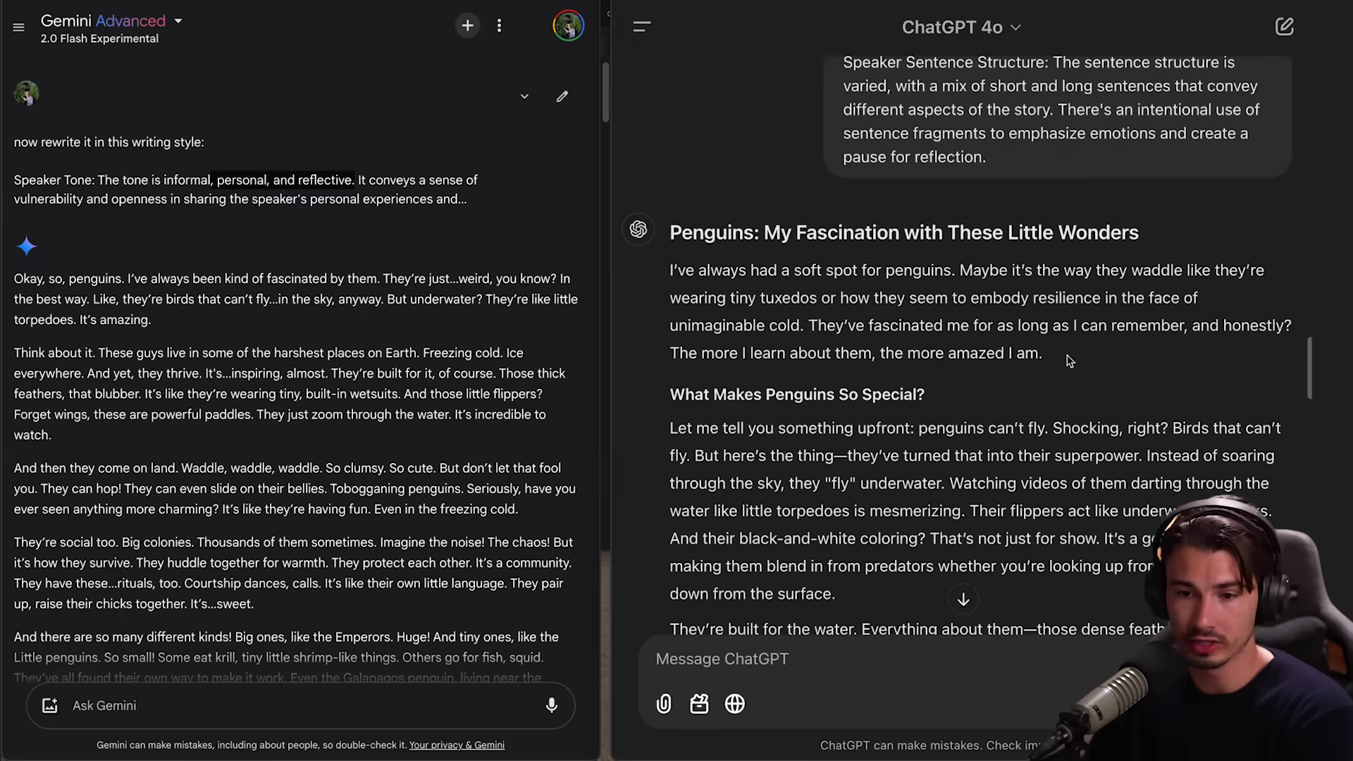
drag(1065, 363, 698, 232)
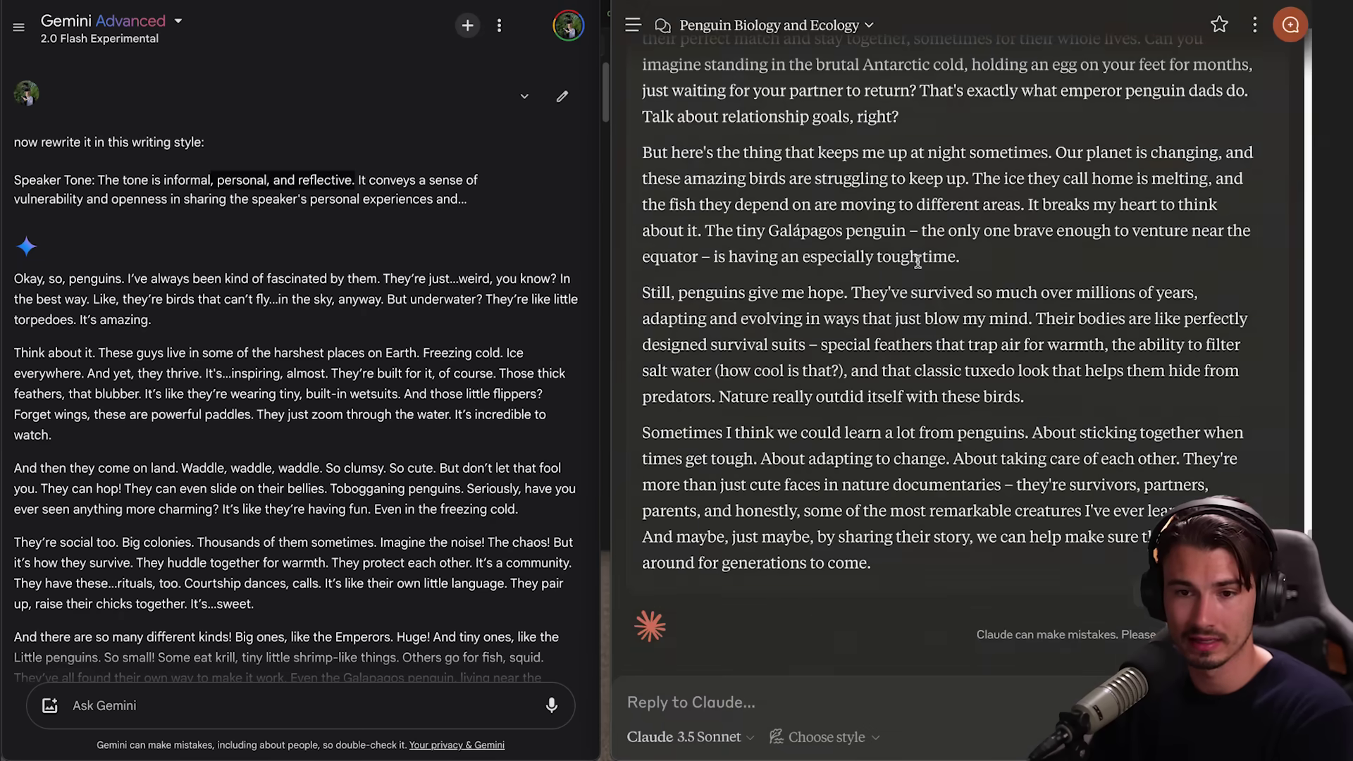
scroll(917, 261, up, 15)
scroll(990, 359, down, 2)
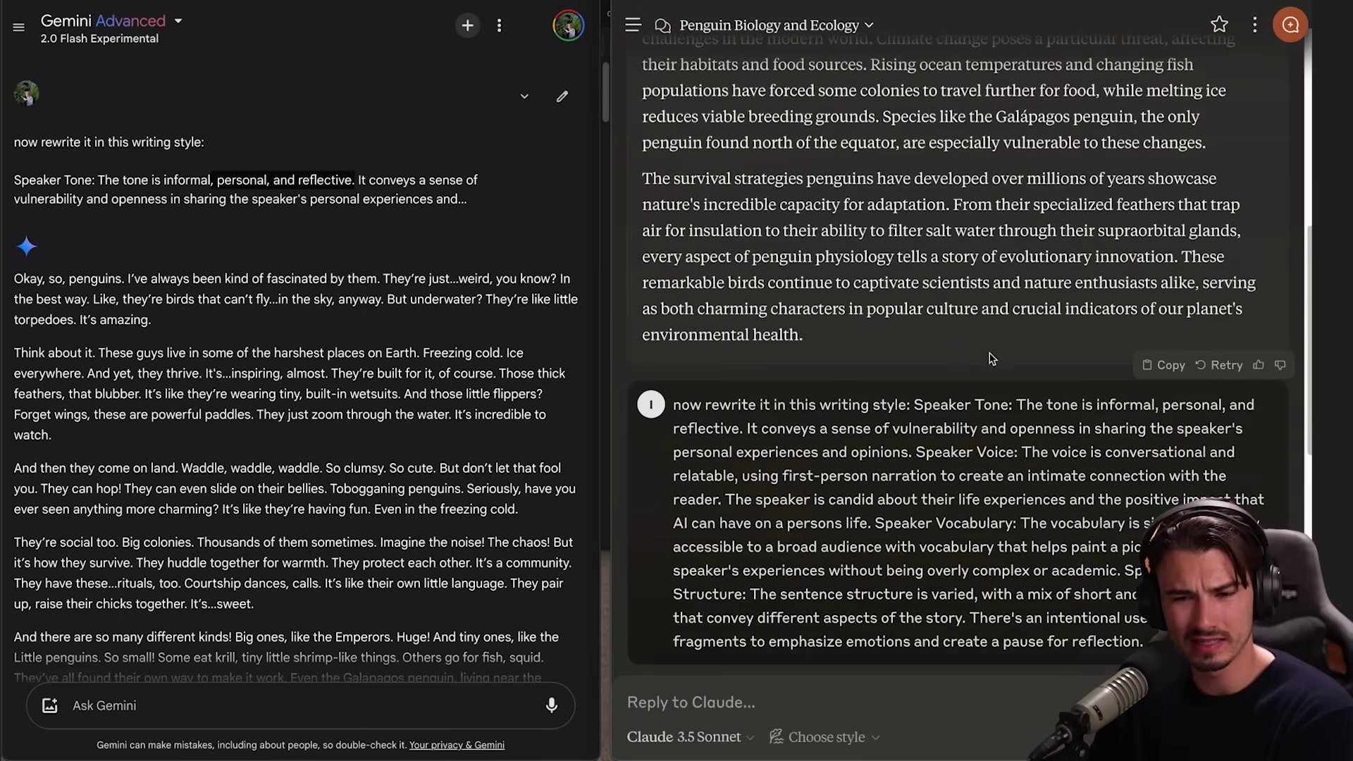
scroll(991, 359, down, 4)
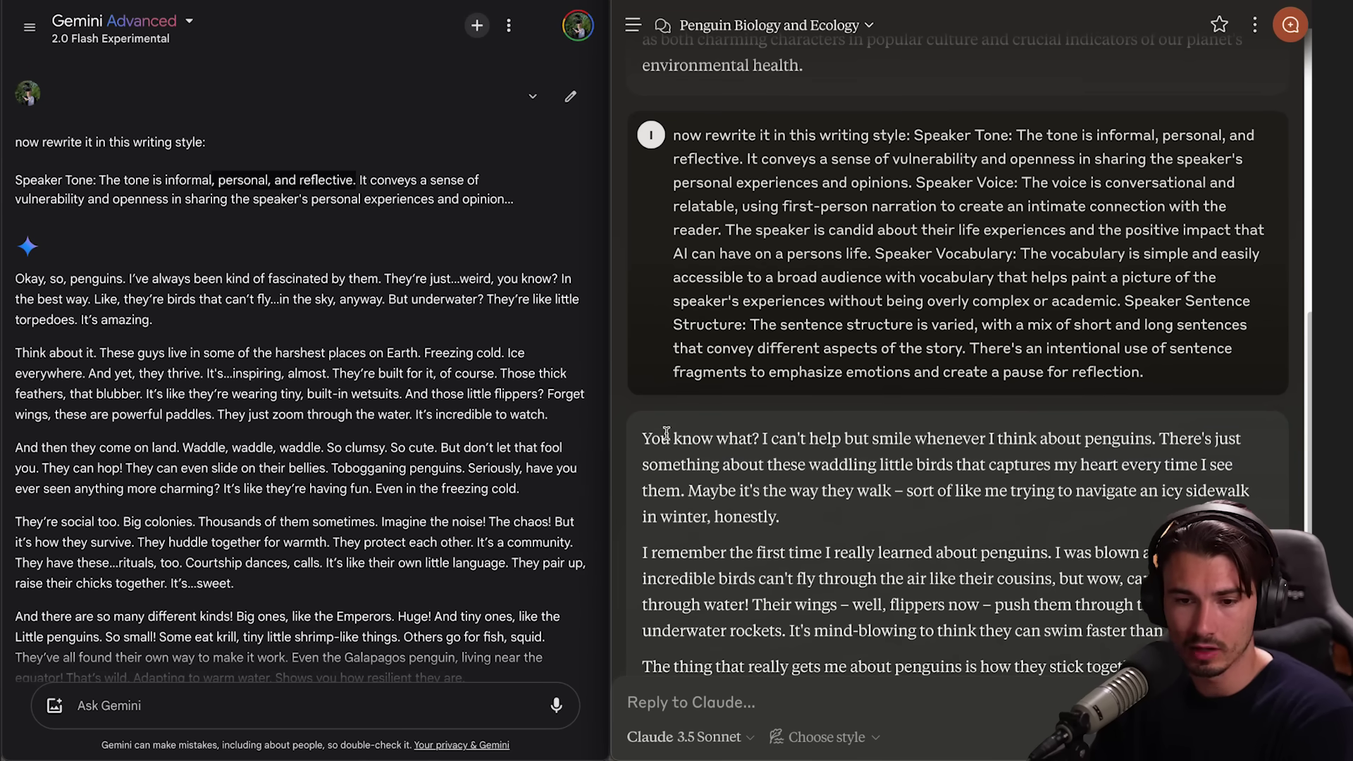
drag(661, 436, 1042, 493)
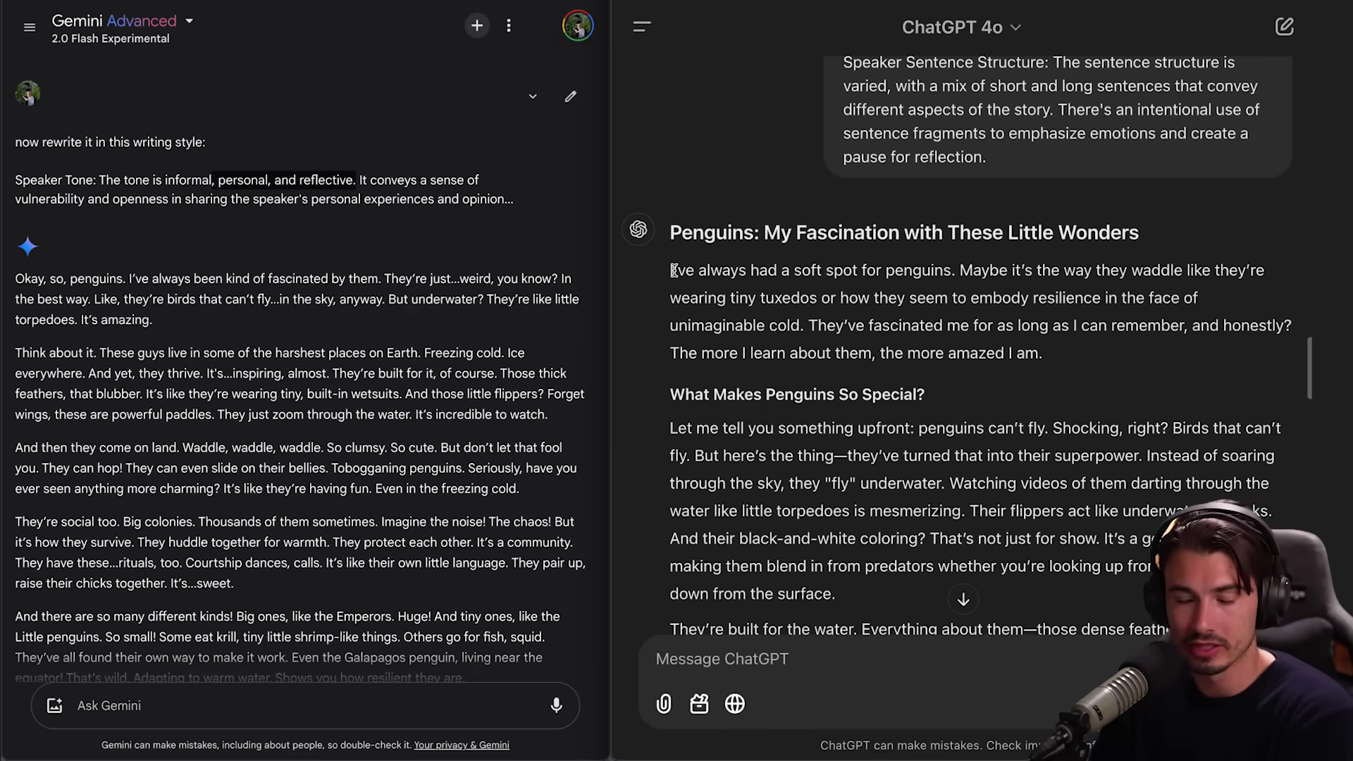
drag(688, 269, 782, 333)
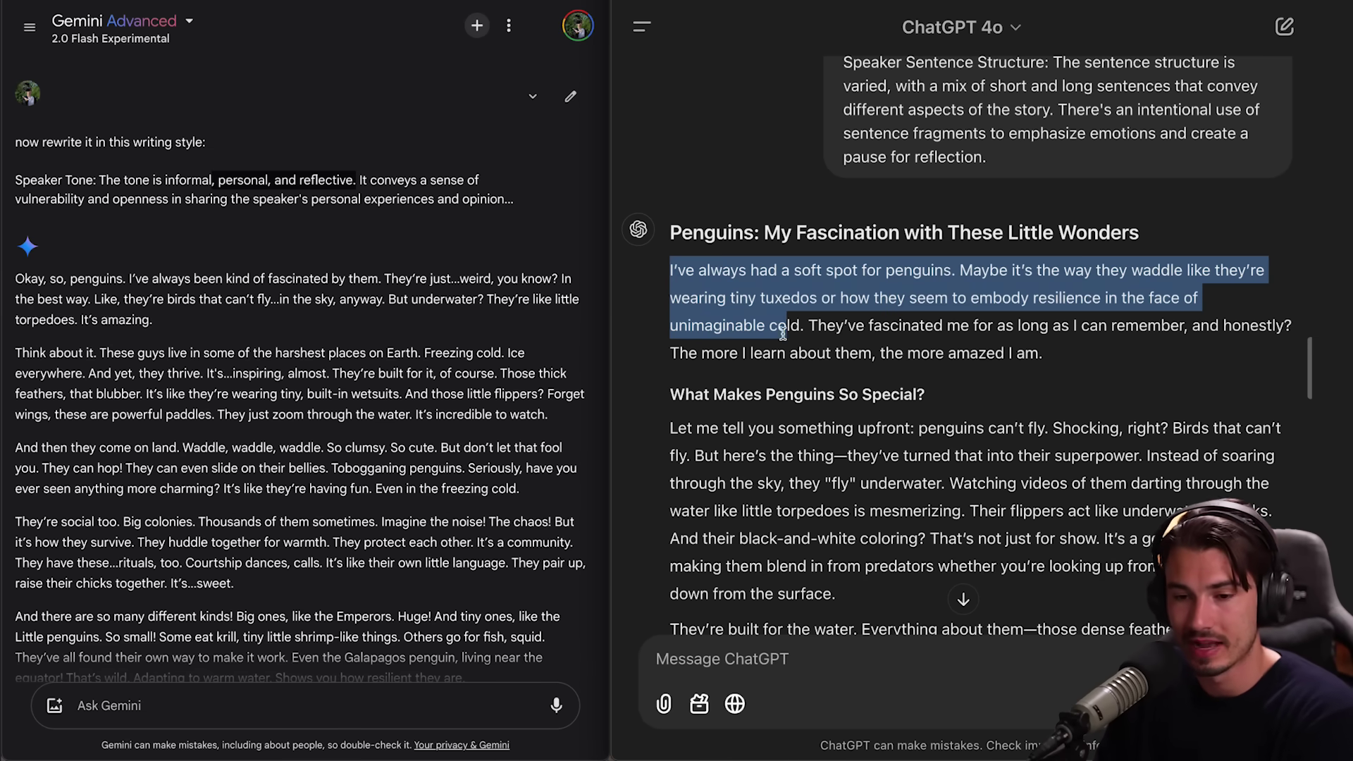
click(399, 355)
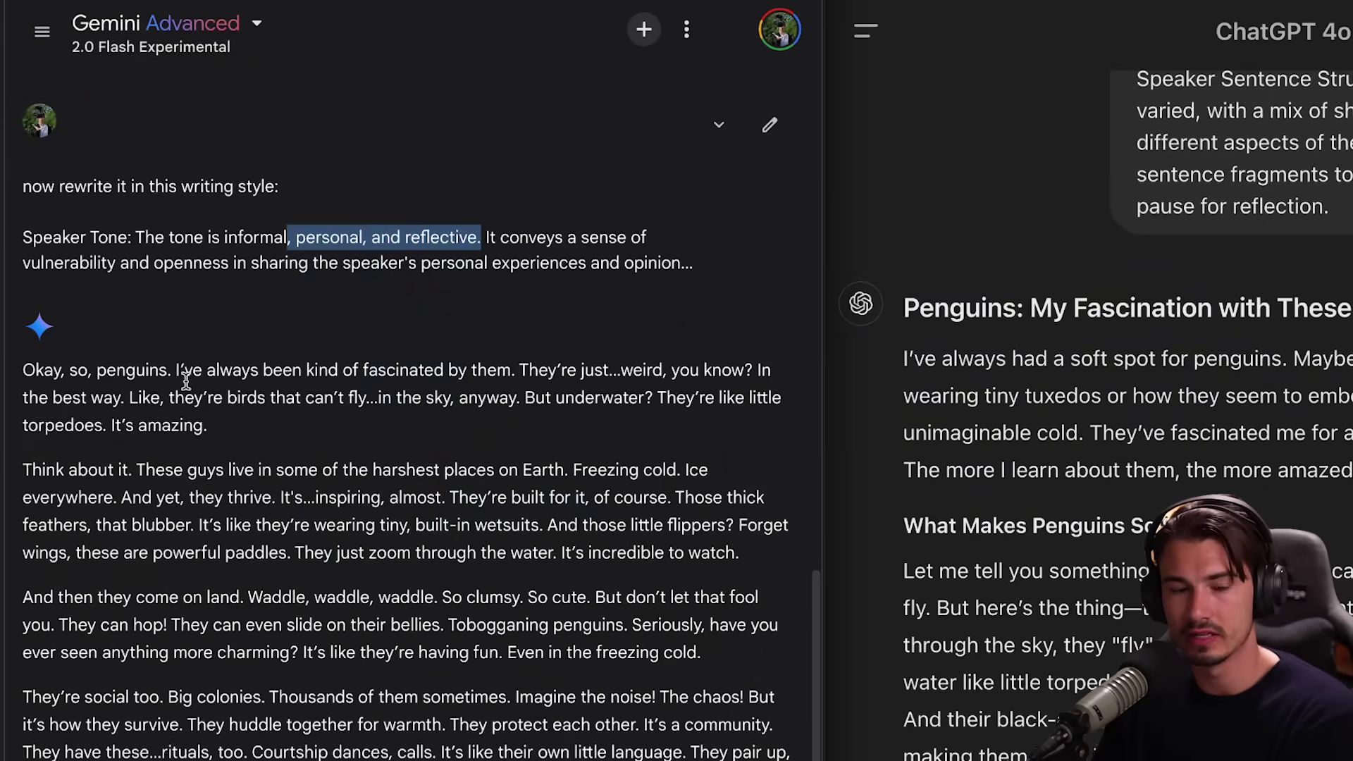
click(98, 372)
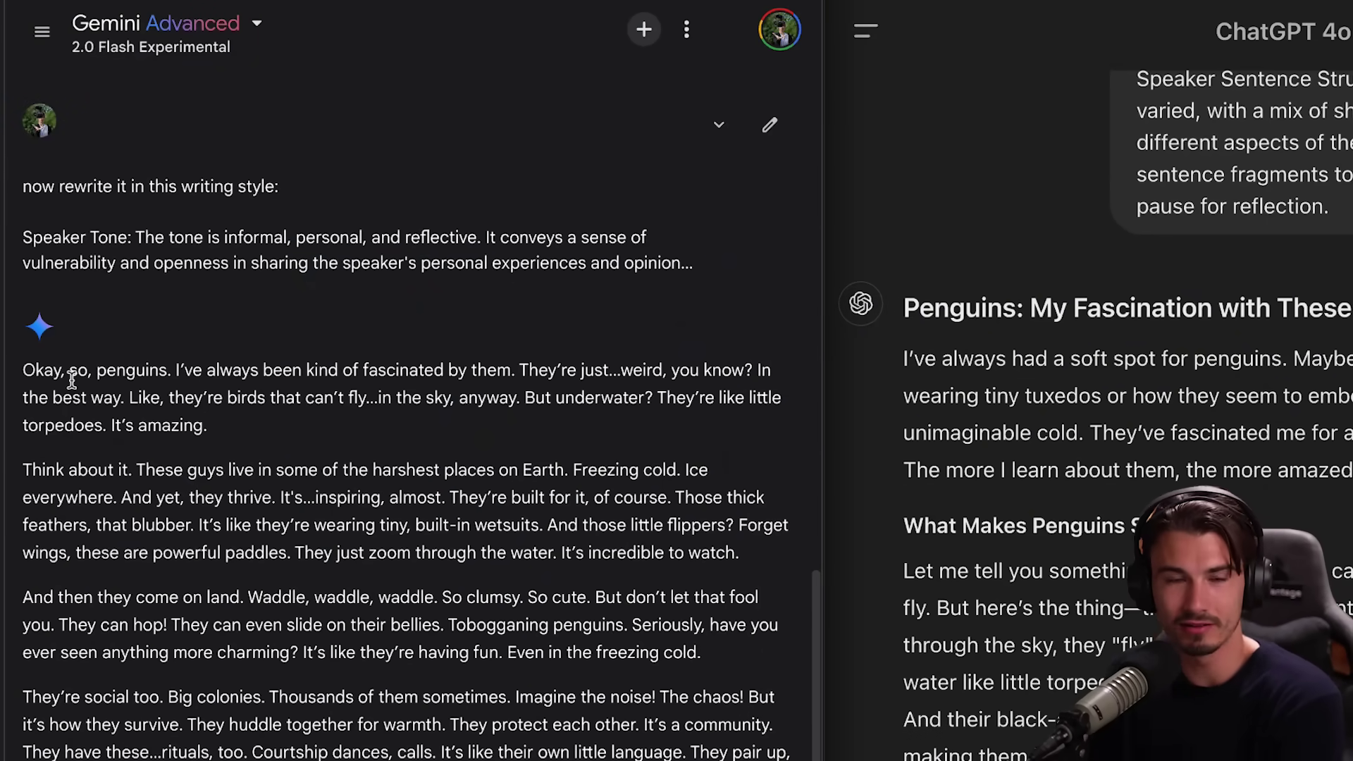
drag(37, 371, 522, 373)
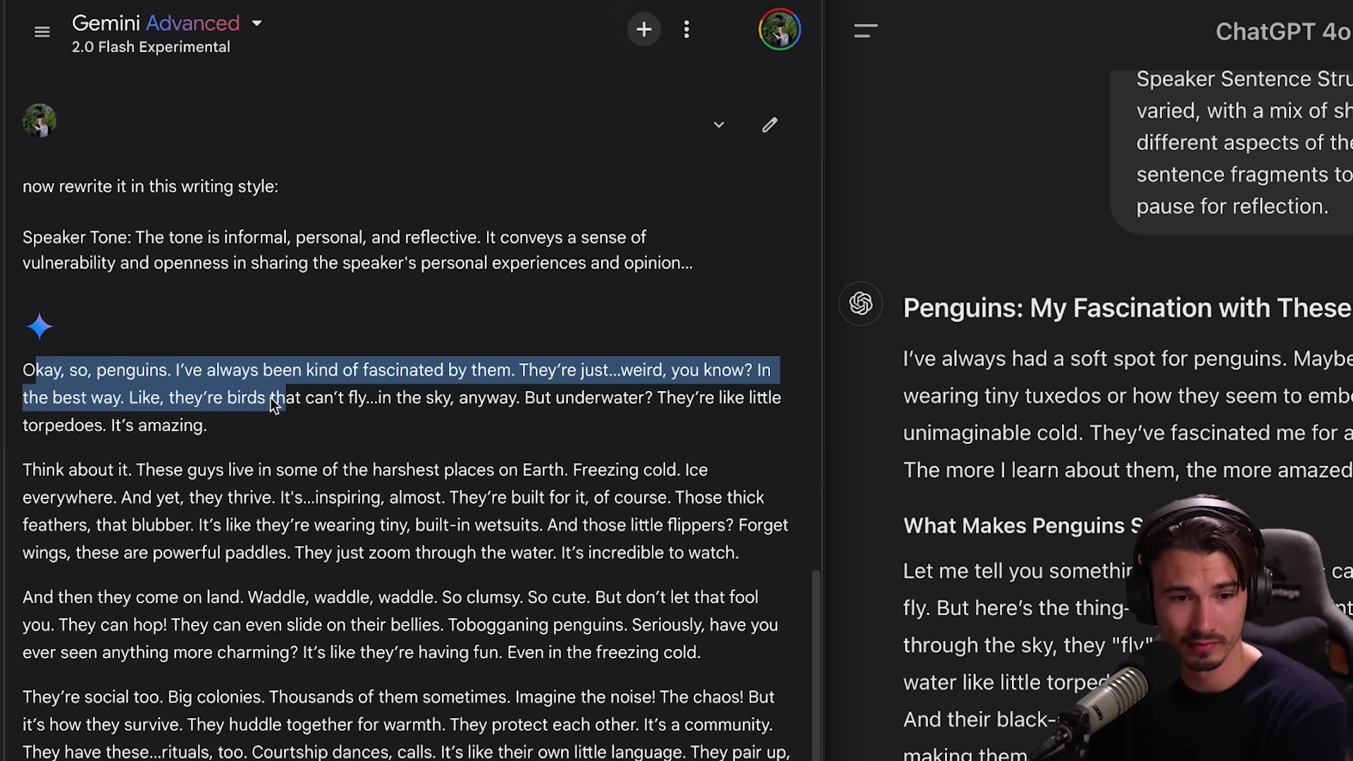
drag(272, 396, 531, 380)
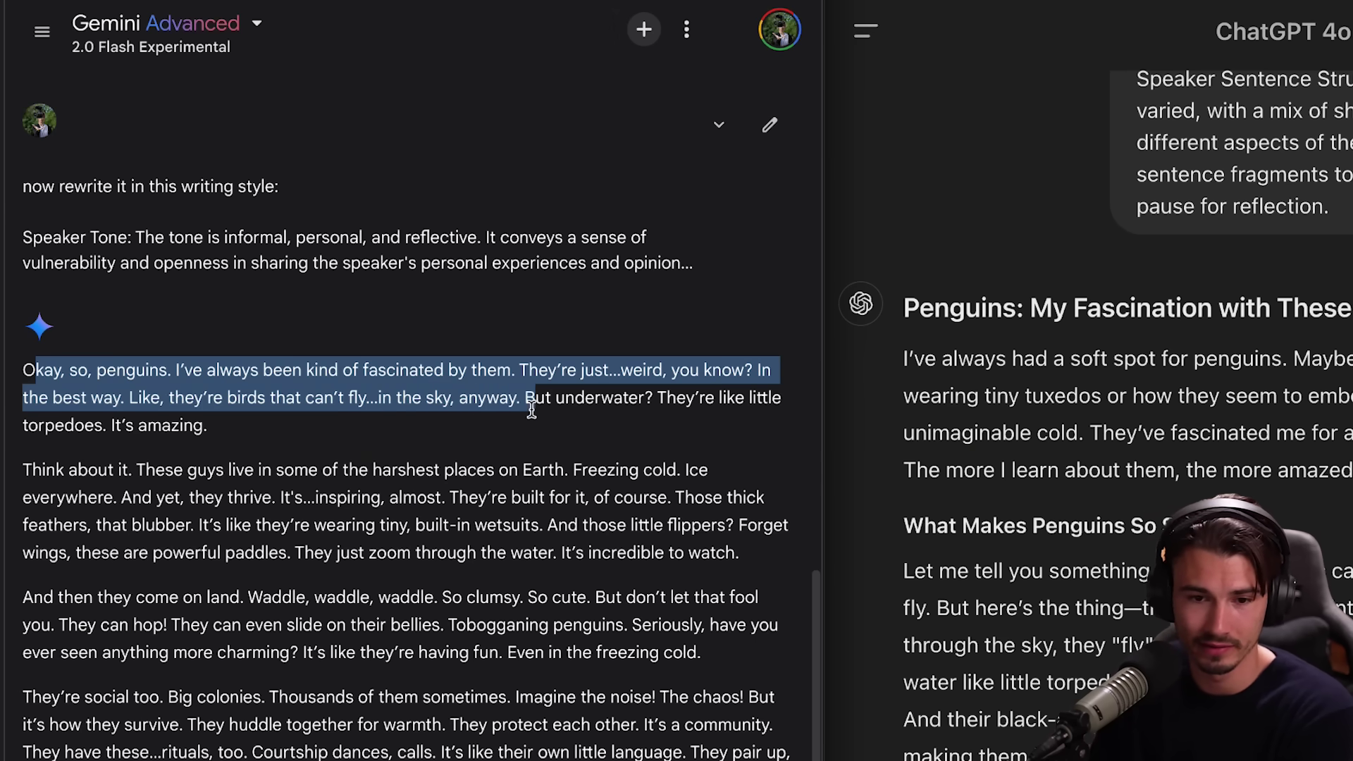
click(438, 442)
scroll(439, 442, up, 5)
scroll(433, 457, down, 4)
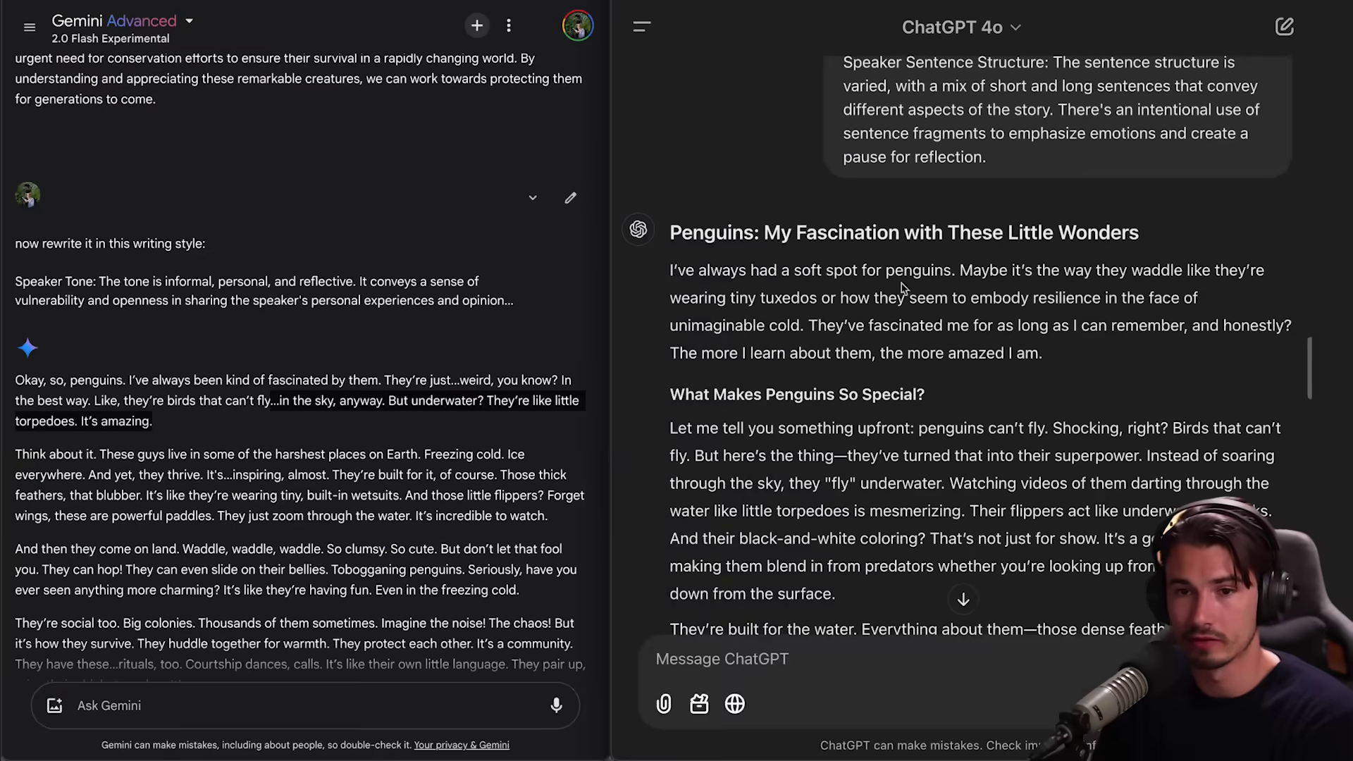
drag(935, 326, 839, 257)
click(379, 507)
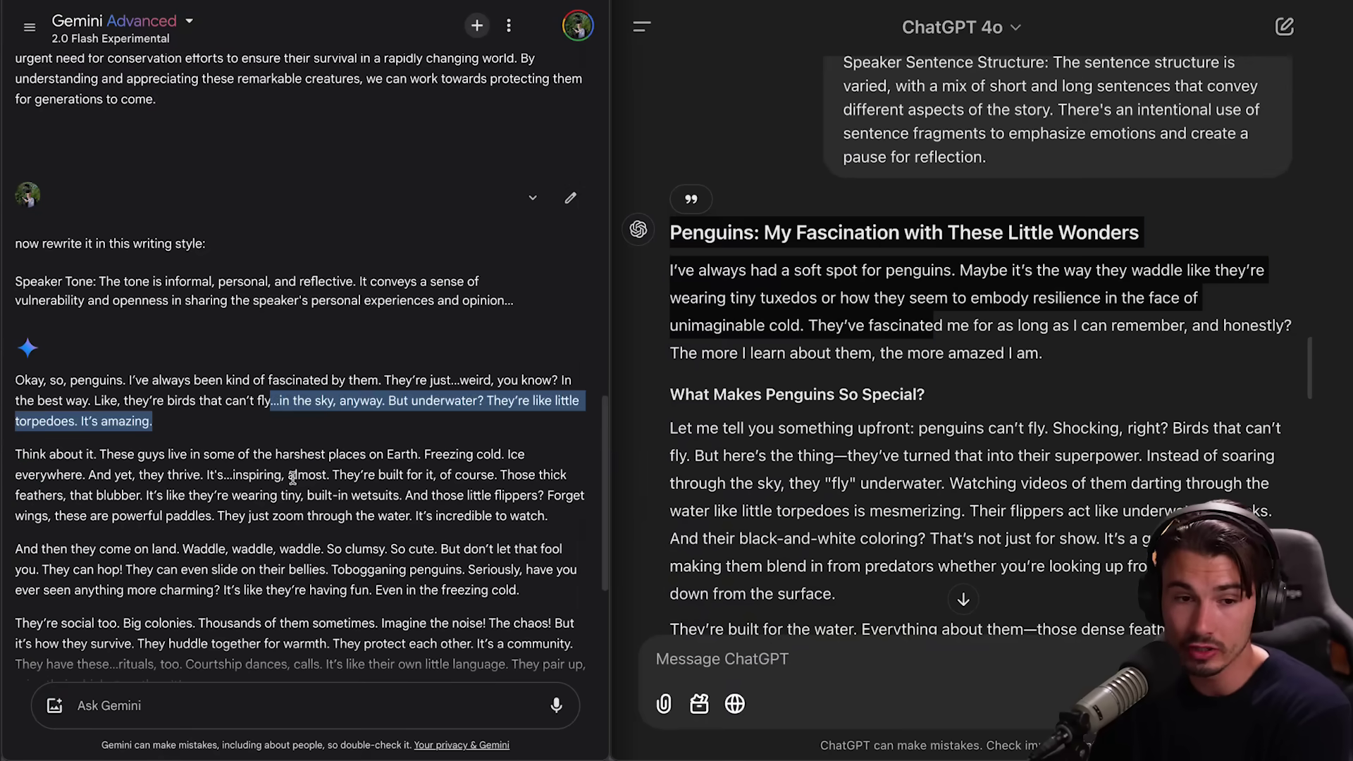
click(284, 448)
scroll(355, 514, down, 4)
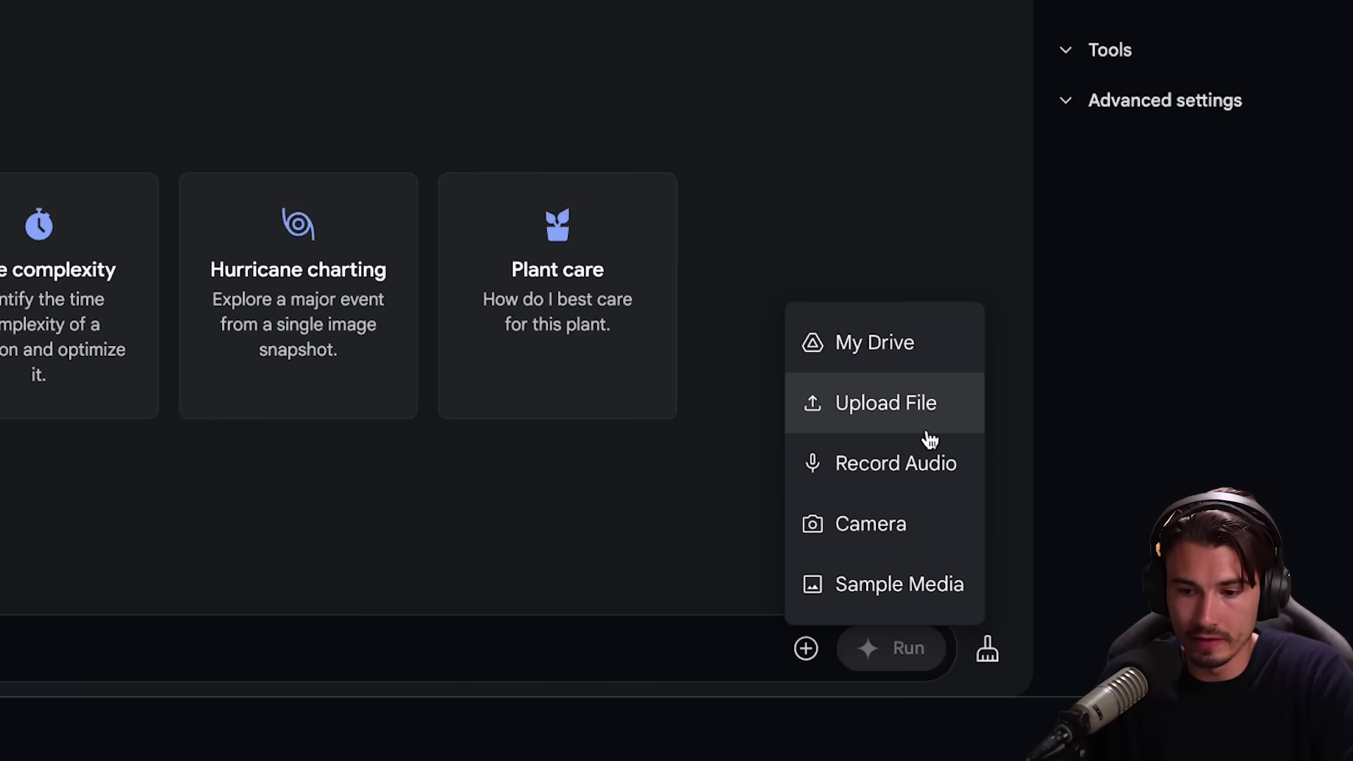
Record an 8-second webcam video and run it with the question 'what do you see'.
click(929, 542)
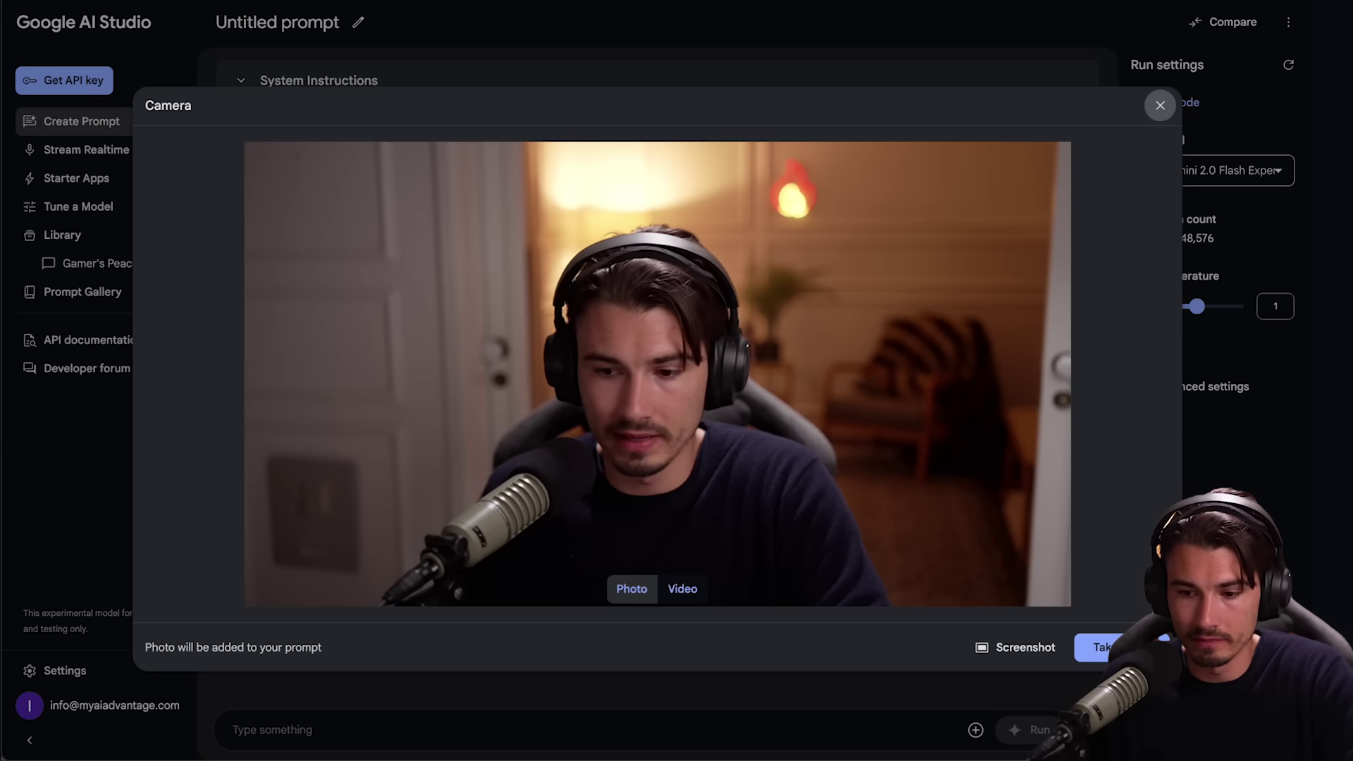
click(683, 588)
click(1085, 647)
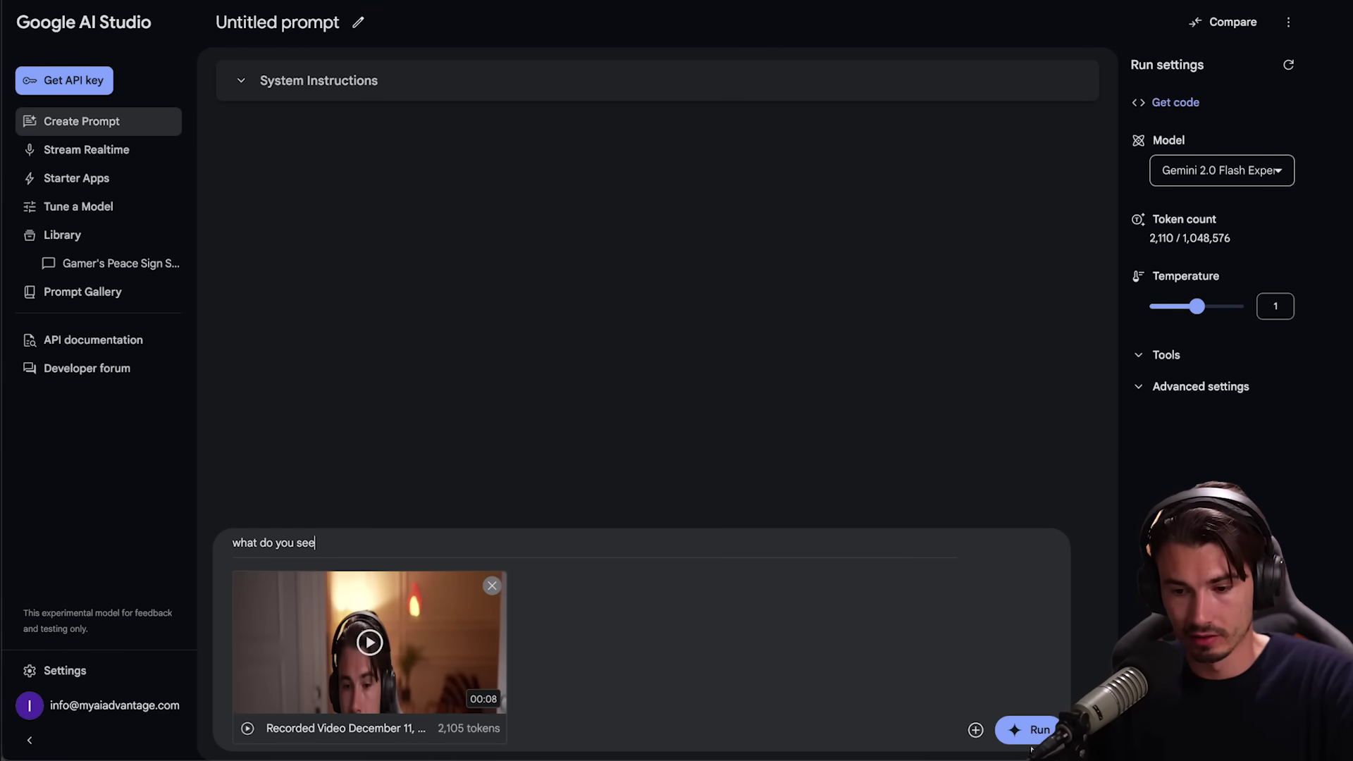
click(1031, 743)
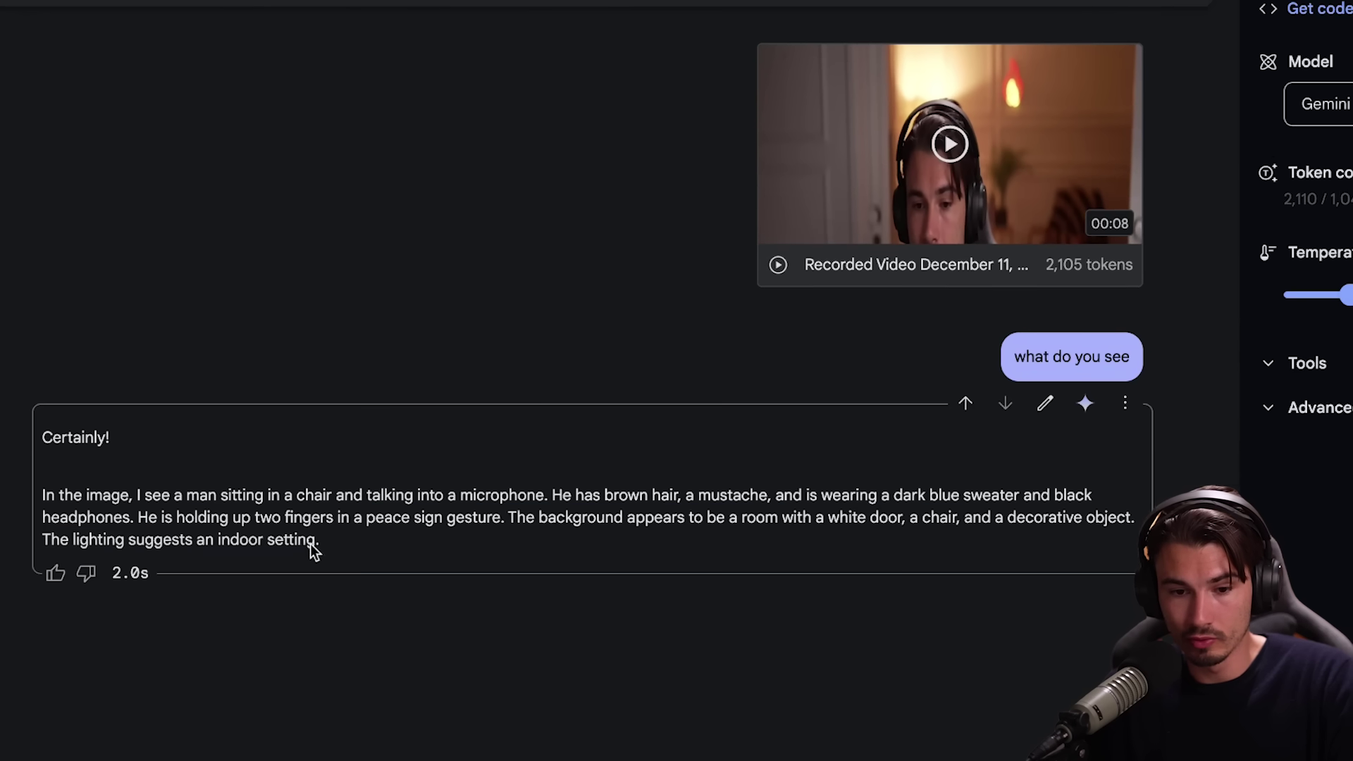
Highlight the man-in-chair and peace-sign parts of Gemini's description, then go to Stream Realtime.
drag(313, 550, 378, 502)
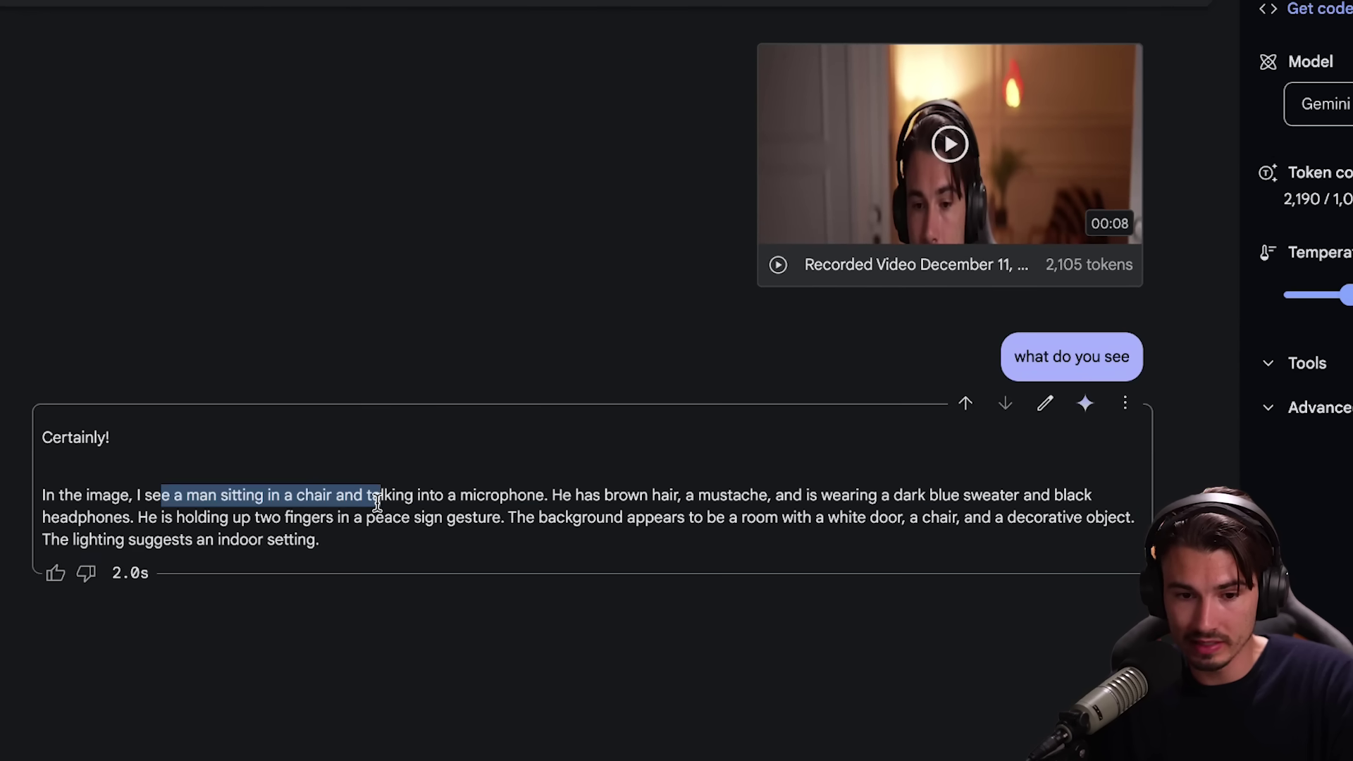
drag(148, 516, 508, 525)
click(163, 530)
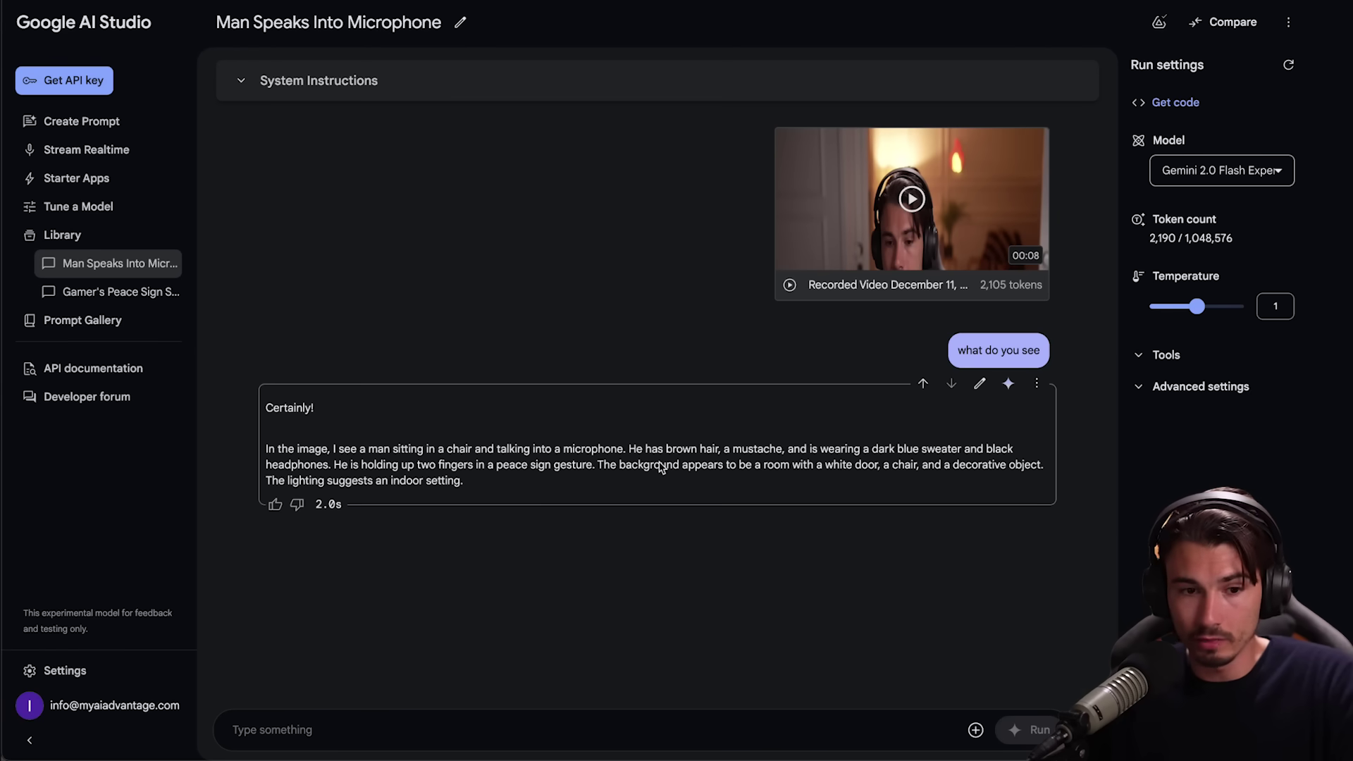
click(80, 156)
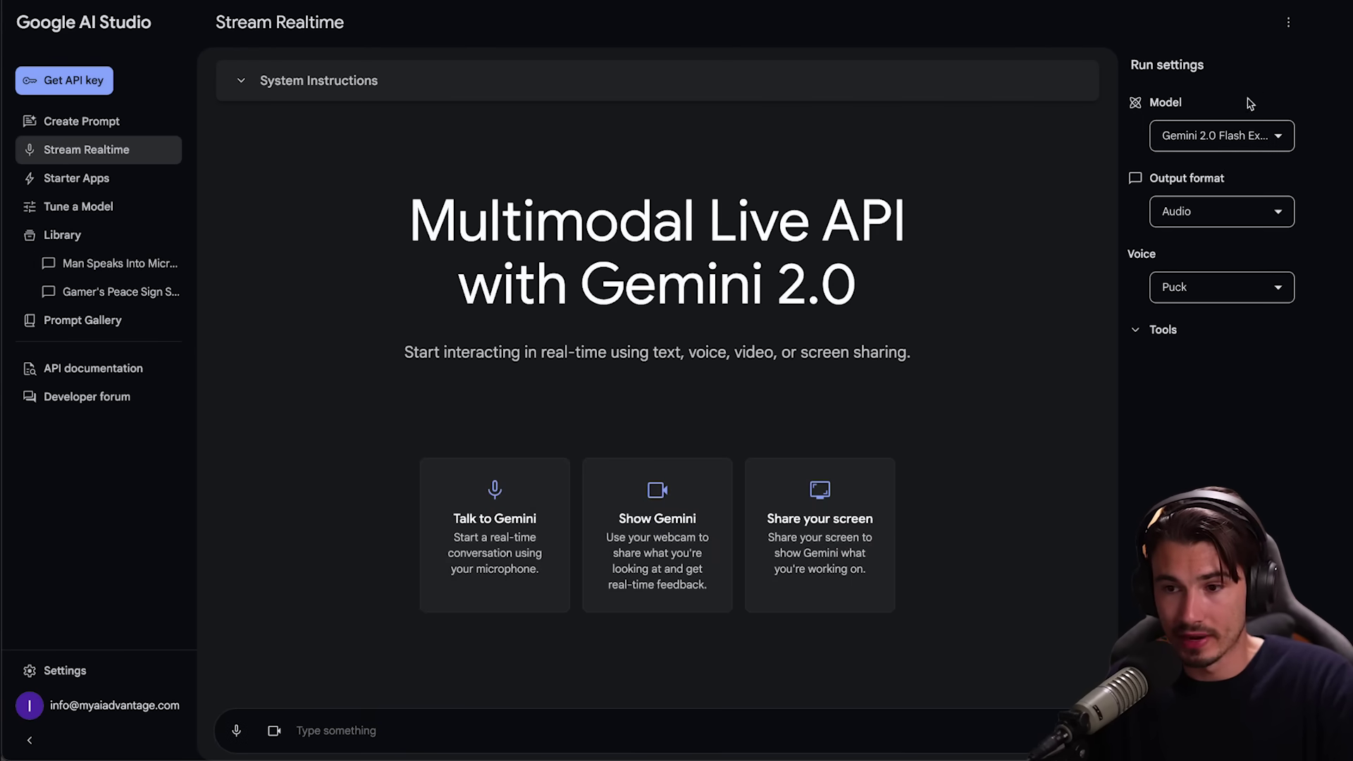
Start a realtime stream sharing the Chrome tab with the Gemini 2.0 announcement post.
click(1248, 141)
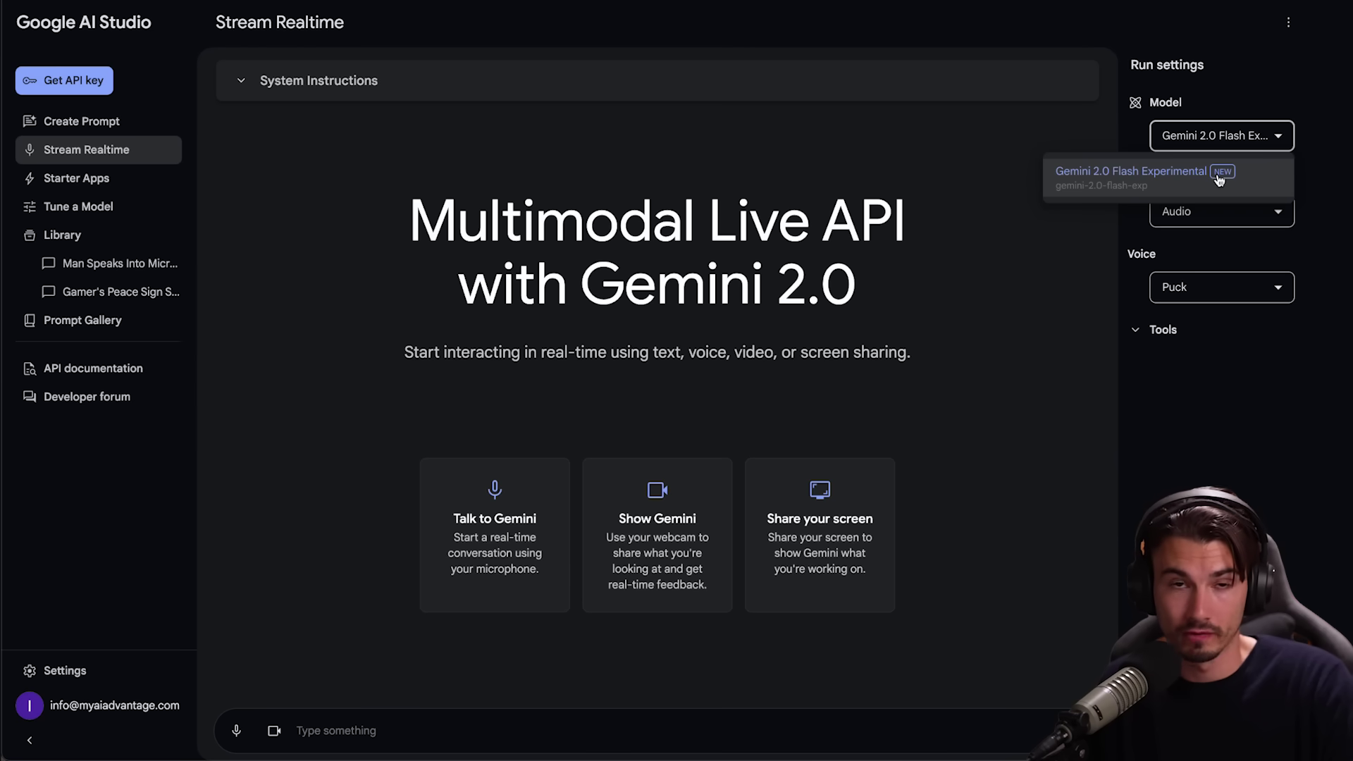
click(619, 279)
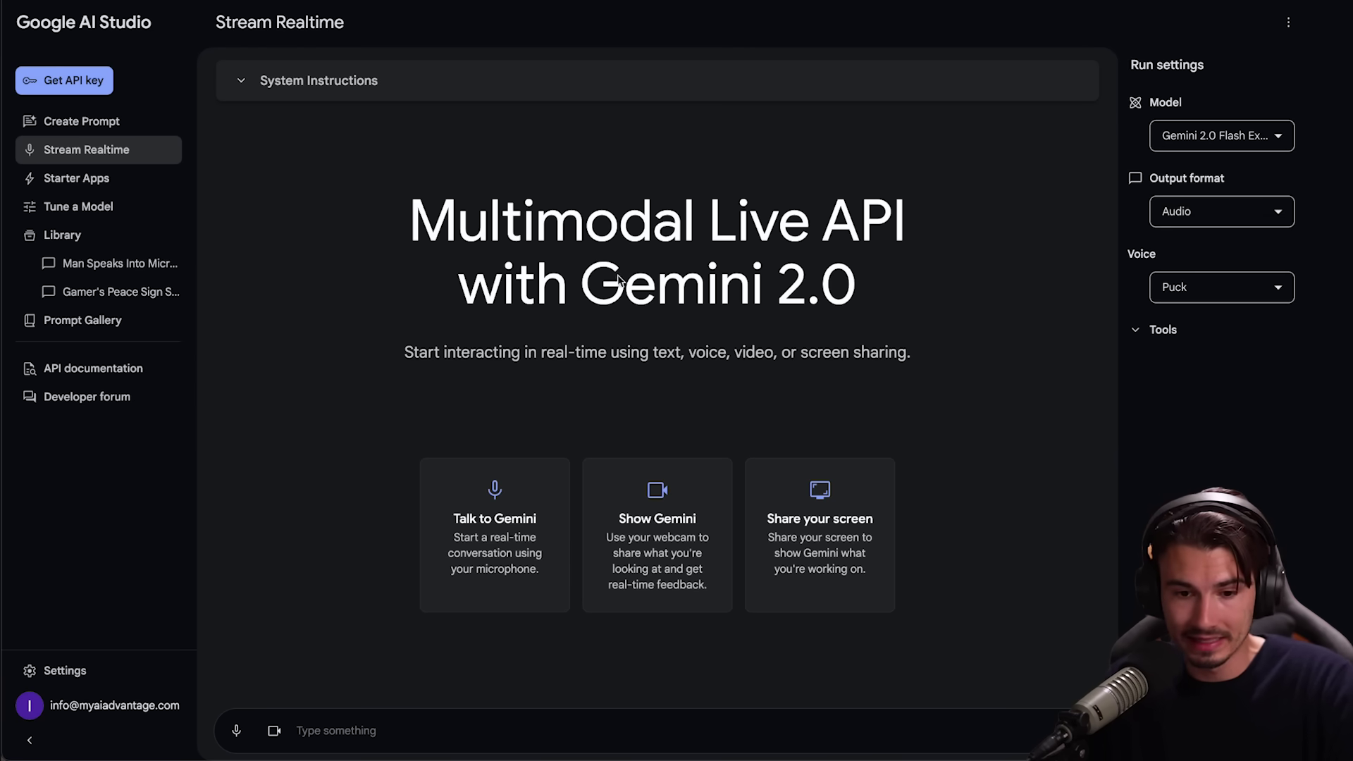
click(274, 731)
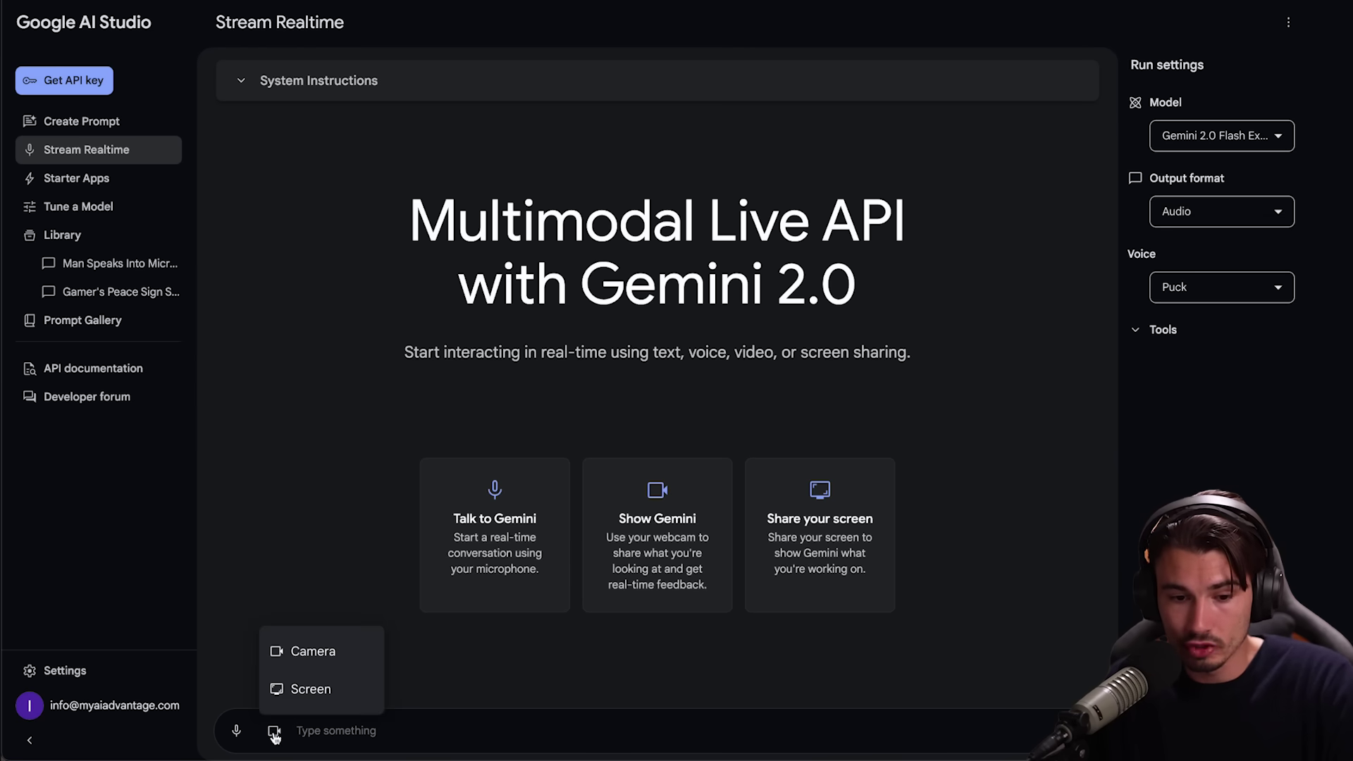
click(816, 539)
click(530, 69)
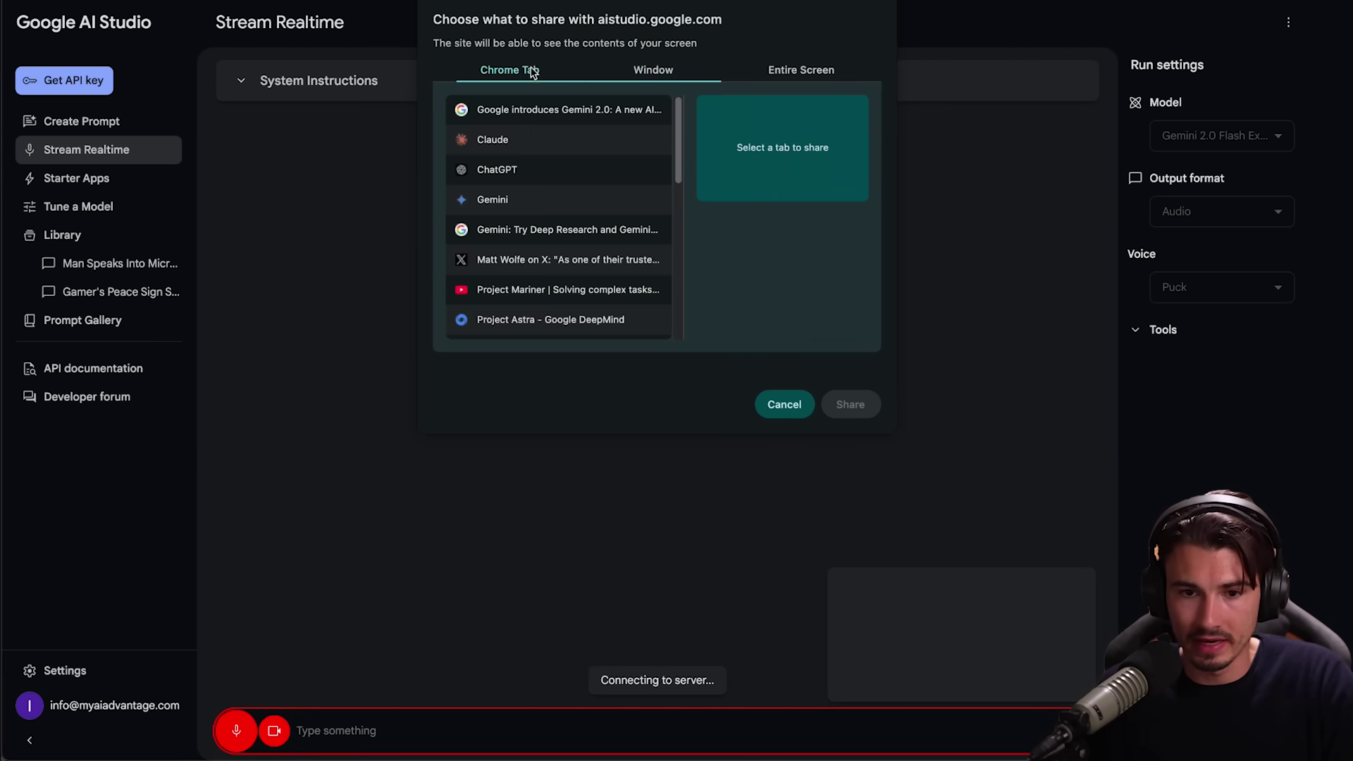
click(571, 111)
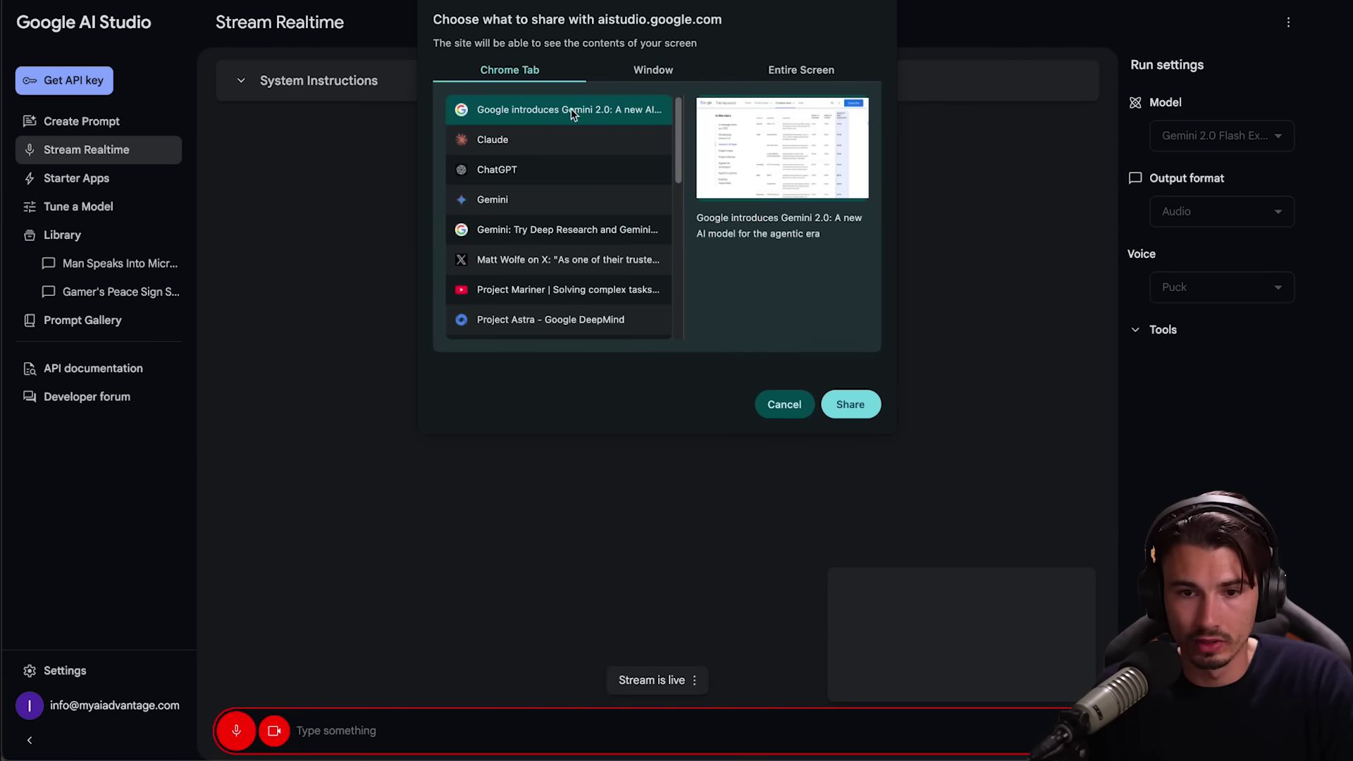
click(857, 412)
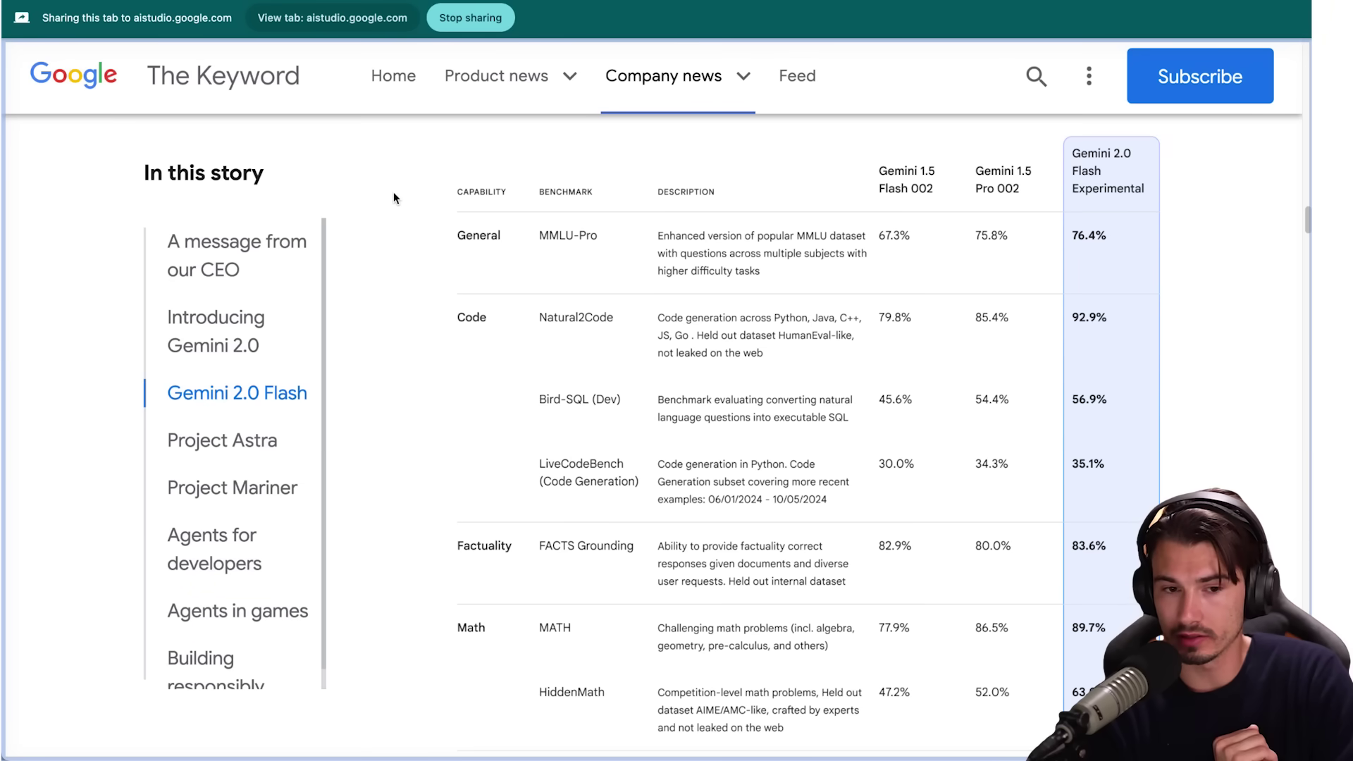
Stop sharing the Keyword tab and clear the stream chat for a new stream.
click(451, 24)
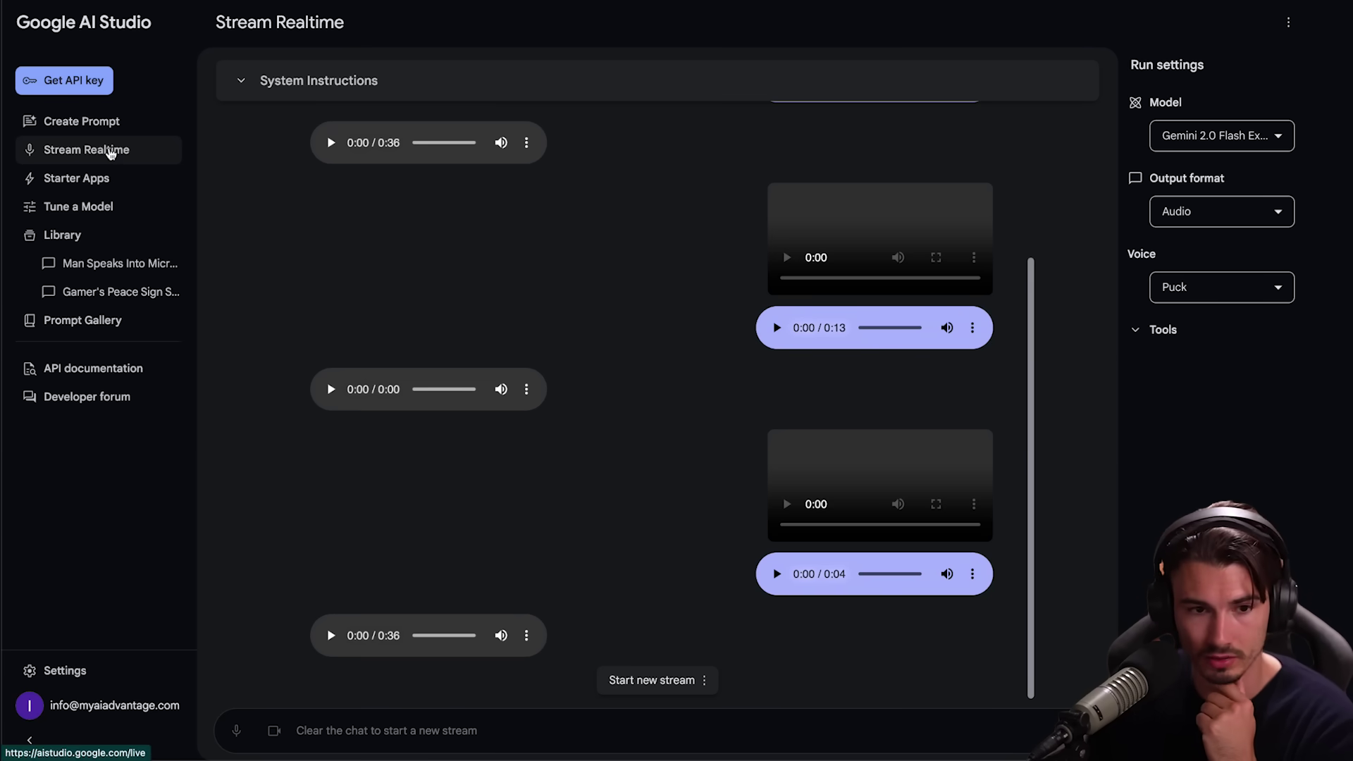
click(652, 680)
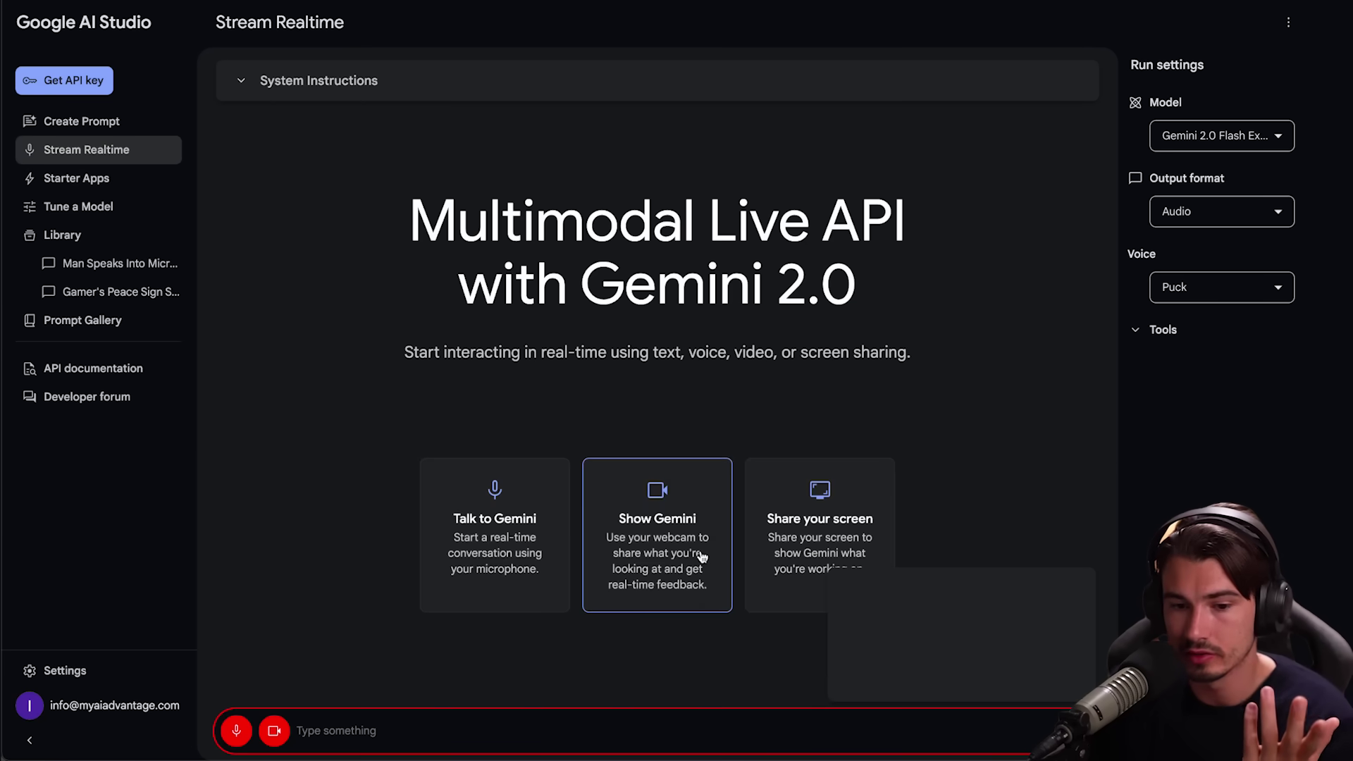
Hold a live webcam conversation about hand gestures, then disconnect and clear the chat.
click(701, 599)
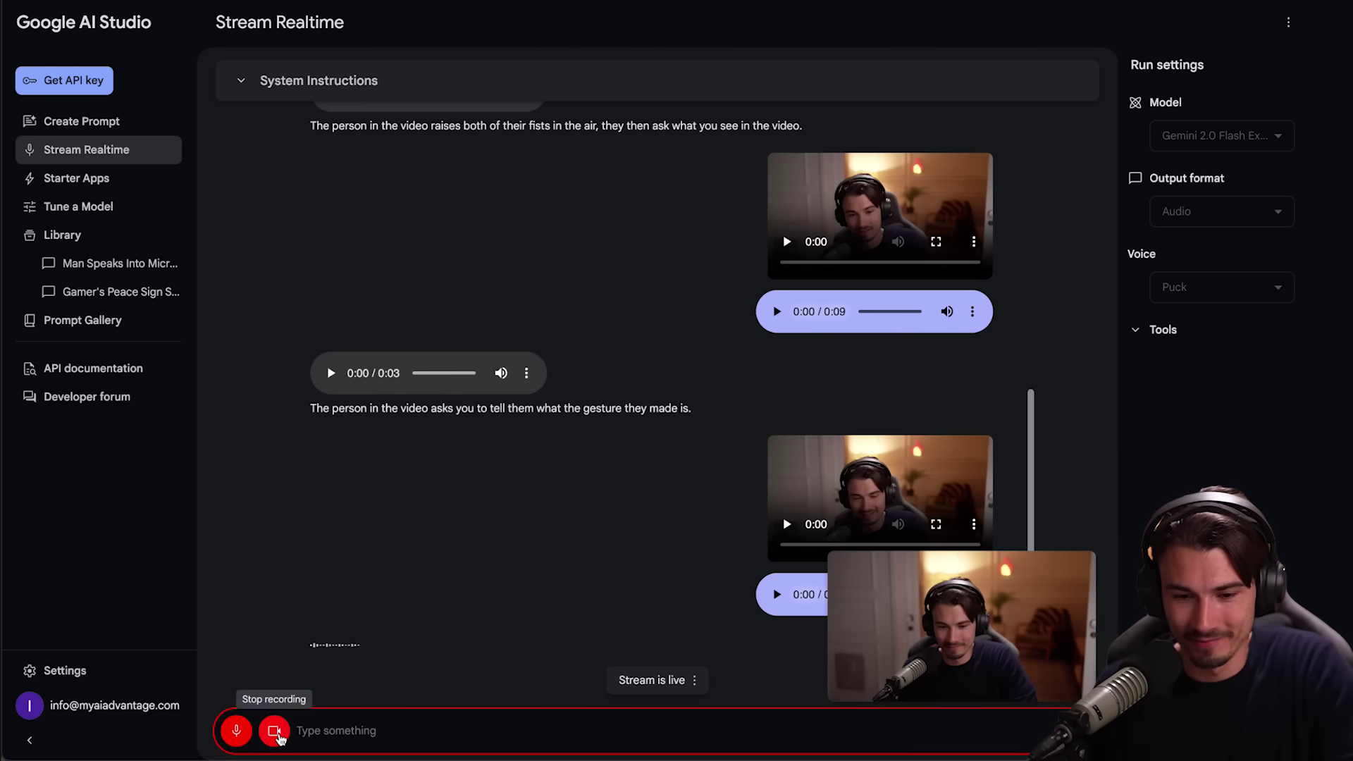
click(277, 733)
click(665, 640)
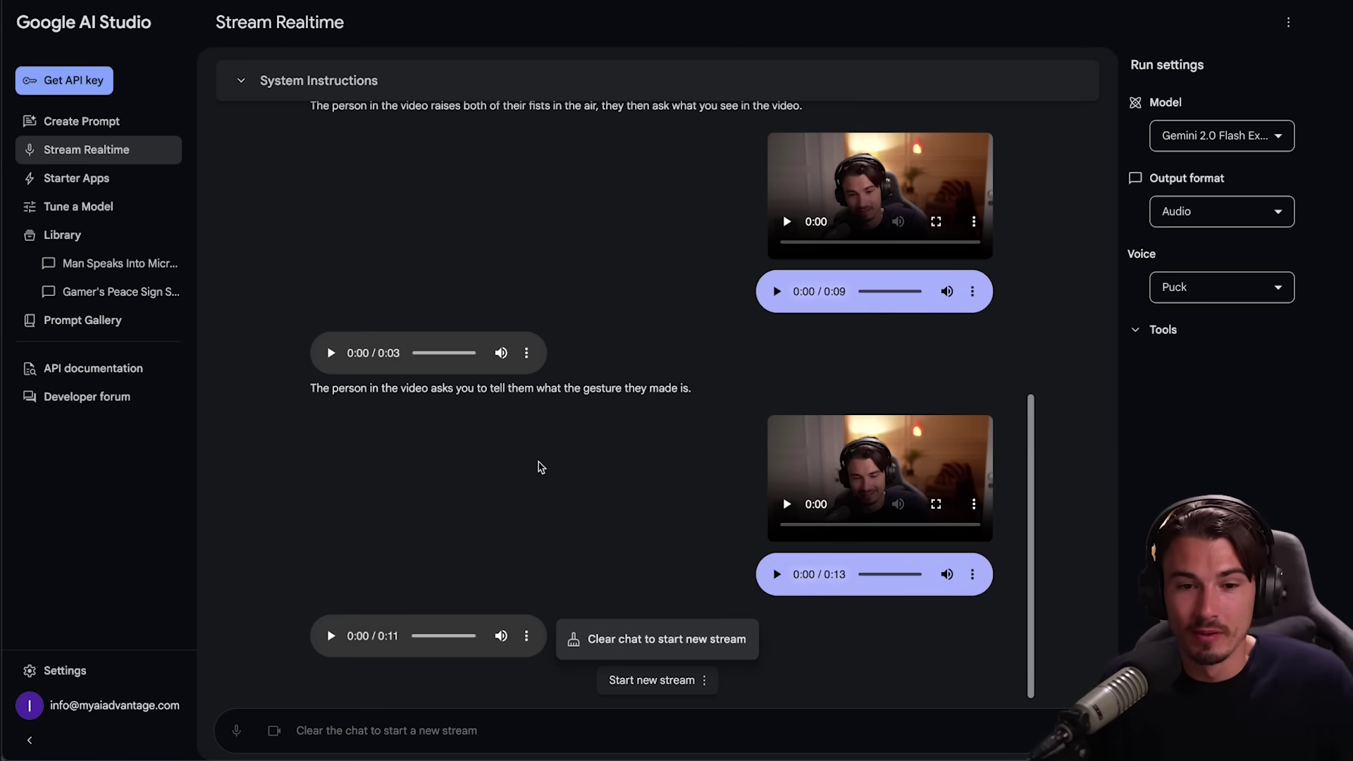
click(83, 150)
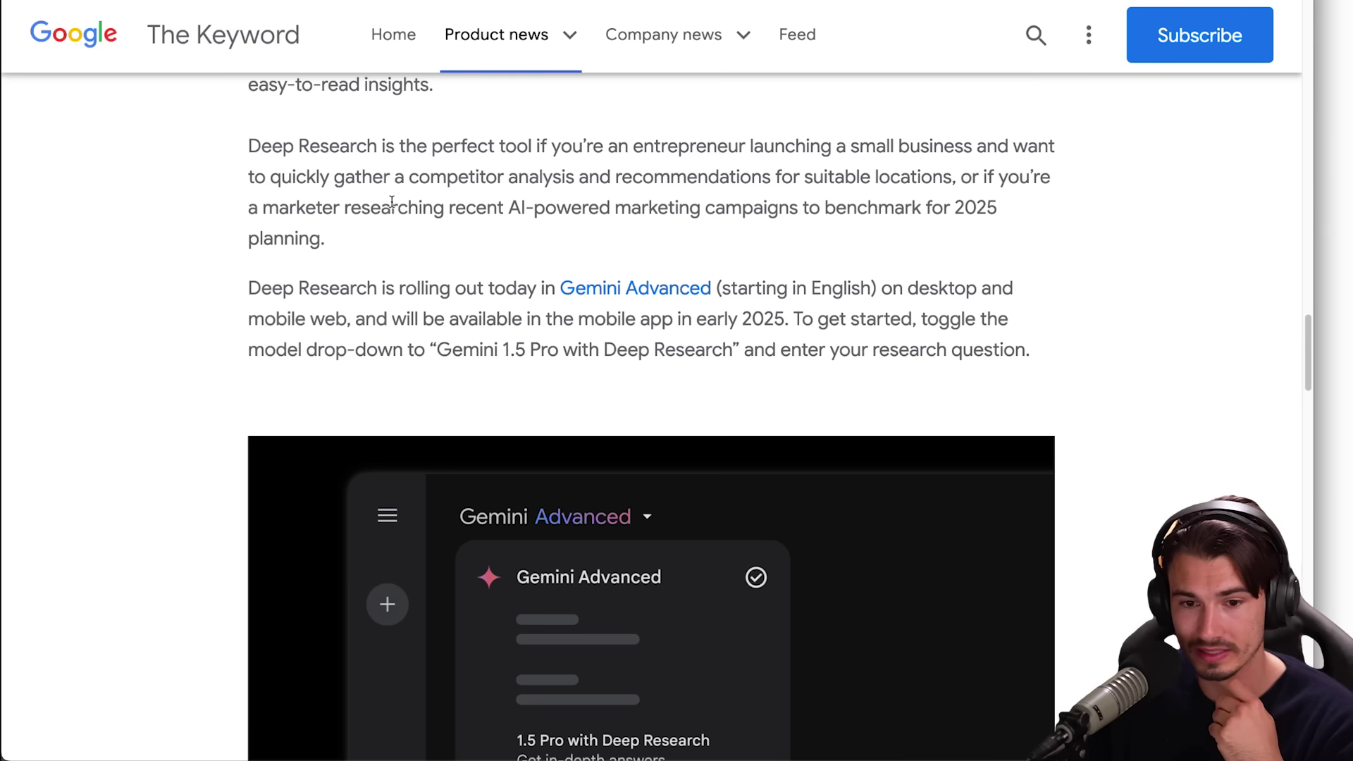
Read through the Deep Research blog post, then return to the Gemini Advanced penguin essay chat.
scroll(752, 481, up, 2)
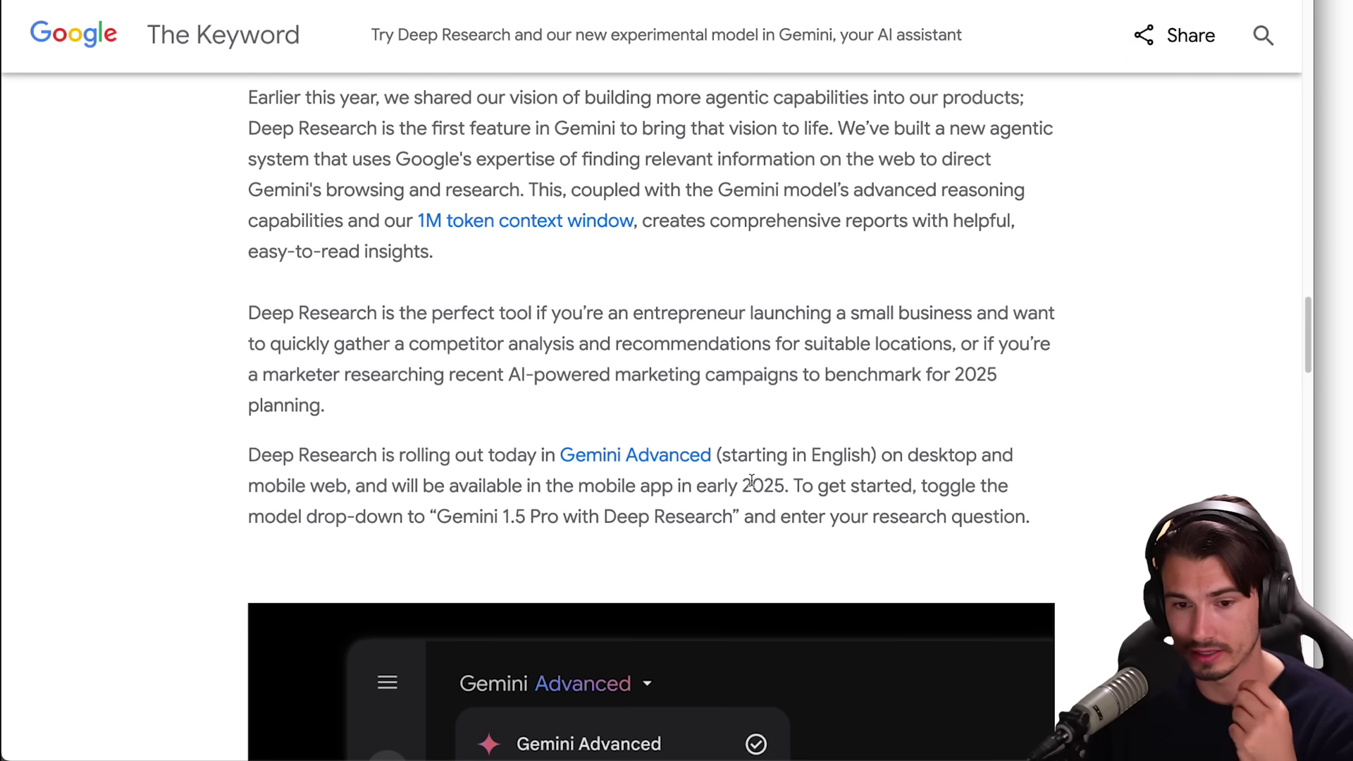
drag(490, 505, 262, 420)
click(263, 420)
scroll(401, 388, down, 3)
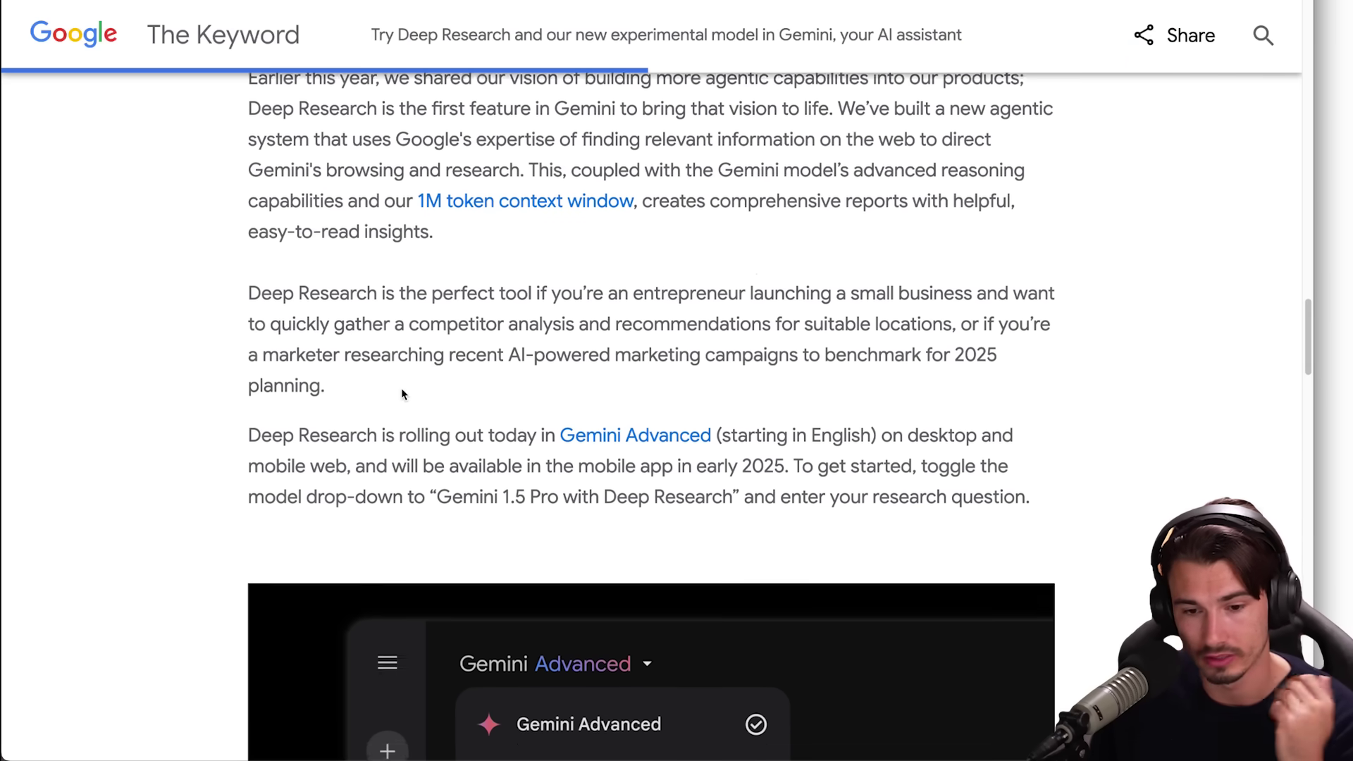
scroll(416, 359, down, 3)
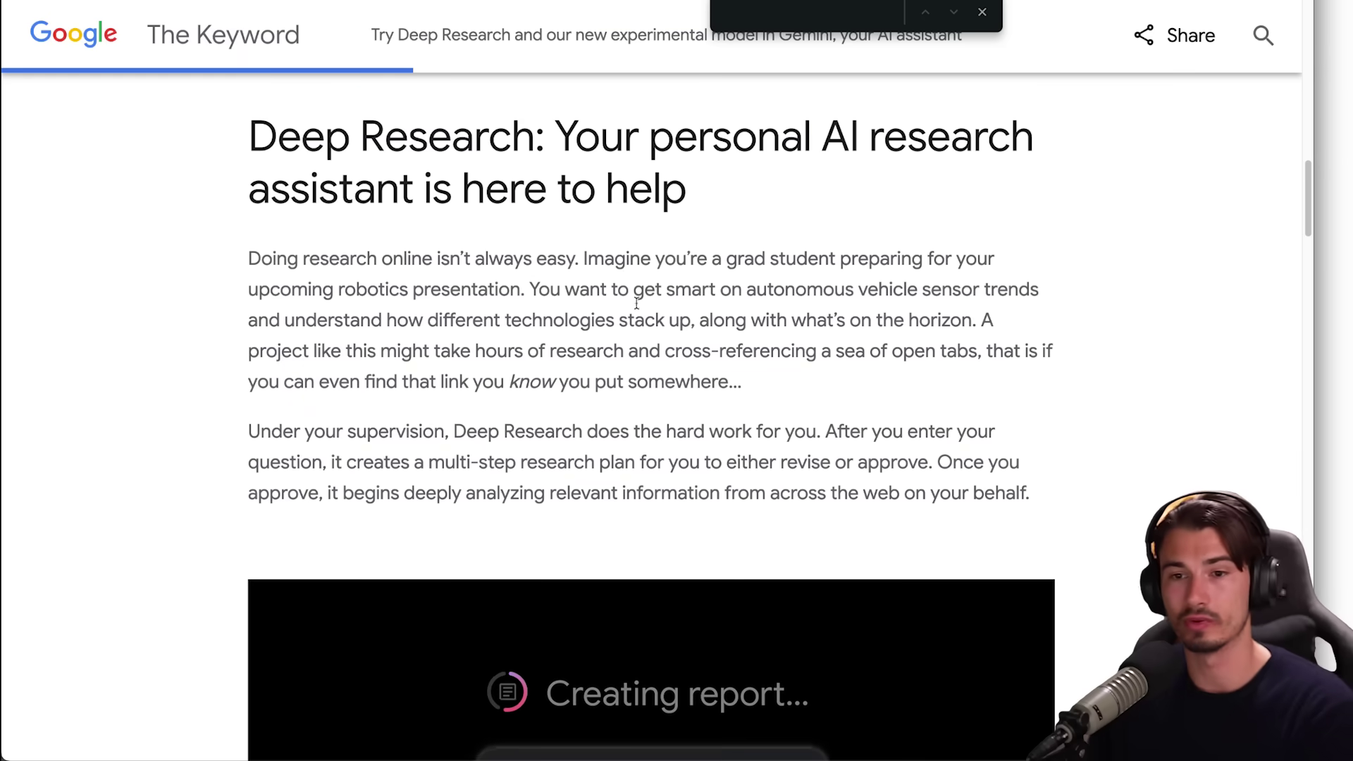
key(Escape)
scroll(784, 484, down, 5)
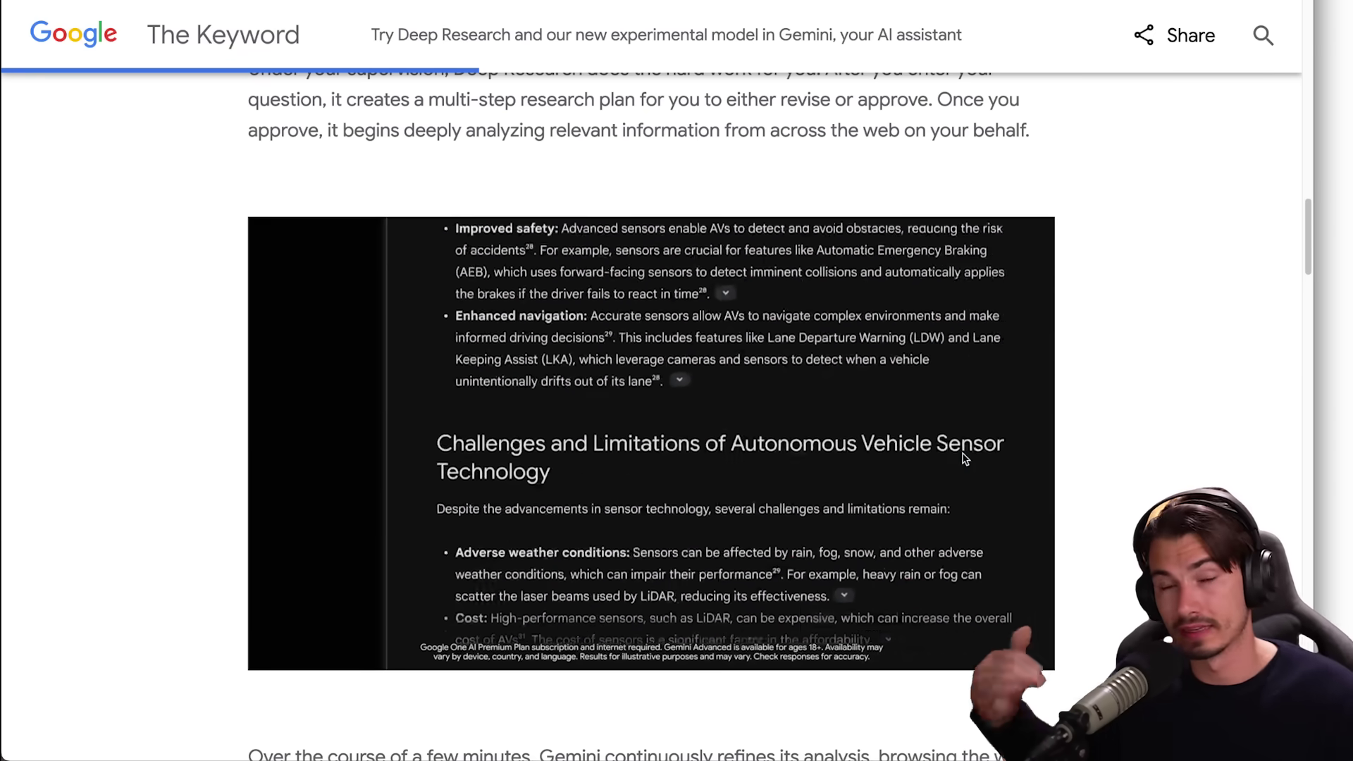
scroll(1167, 451, down, 8)
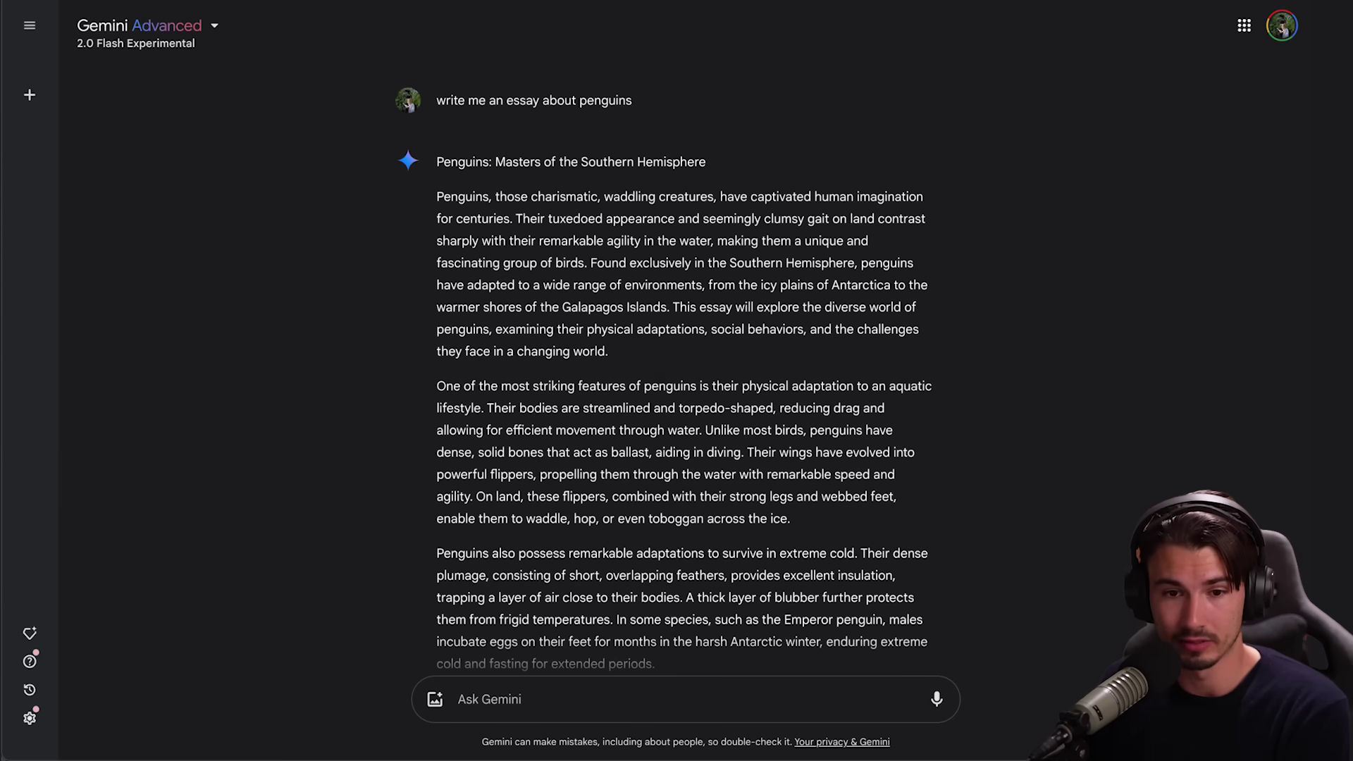
click(141, 28)
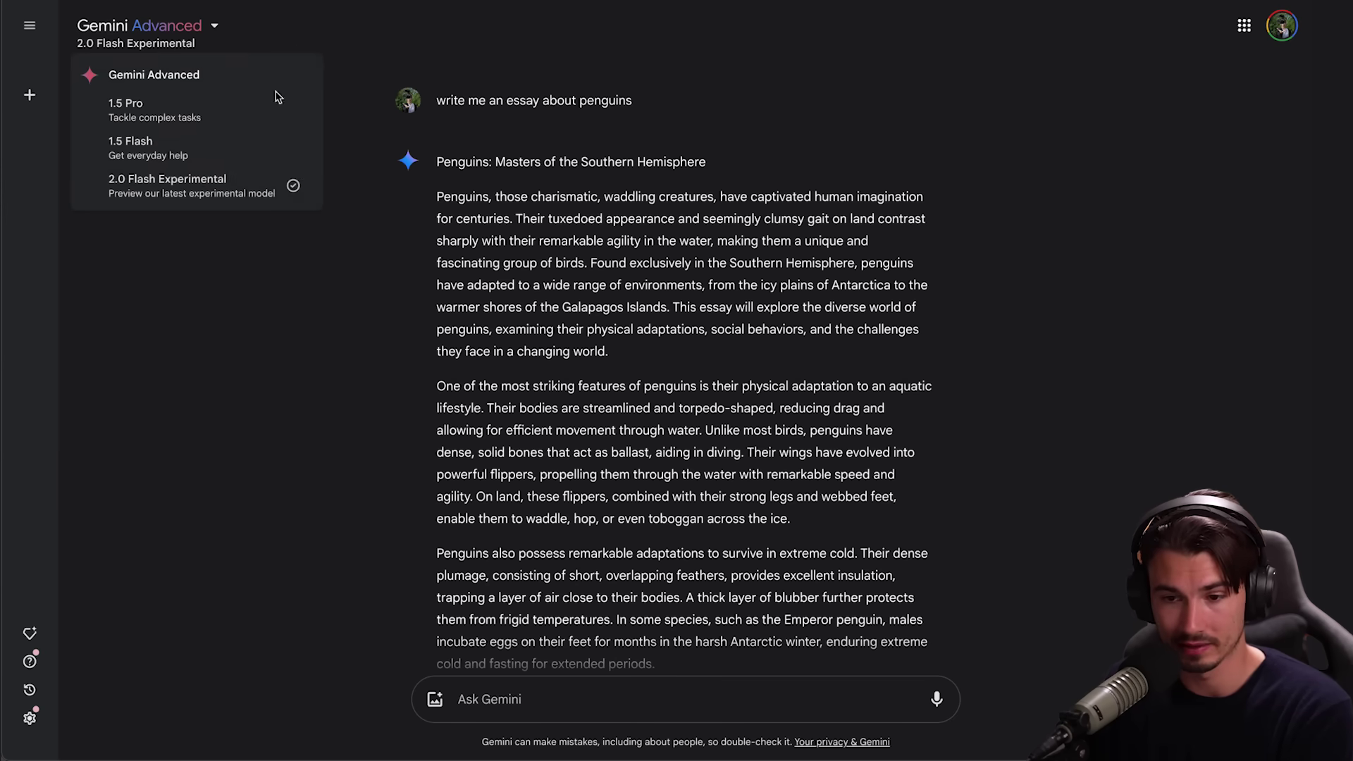
Jump to the Project Astra section of the Gemini 2.0 announcement and highlight its heading.
click(611, 227)
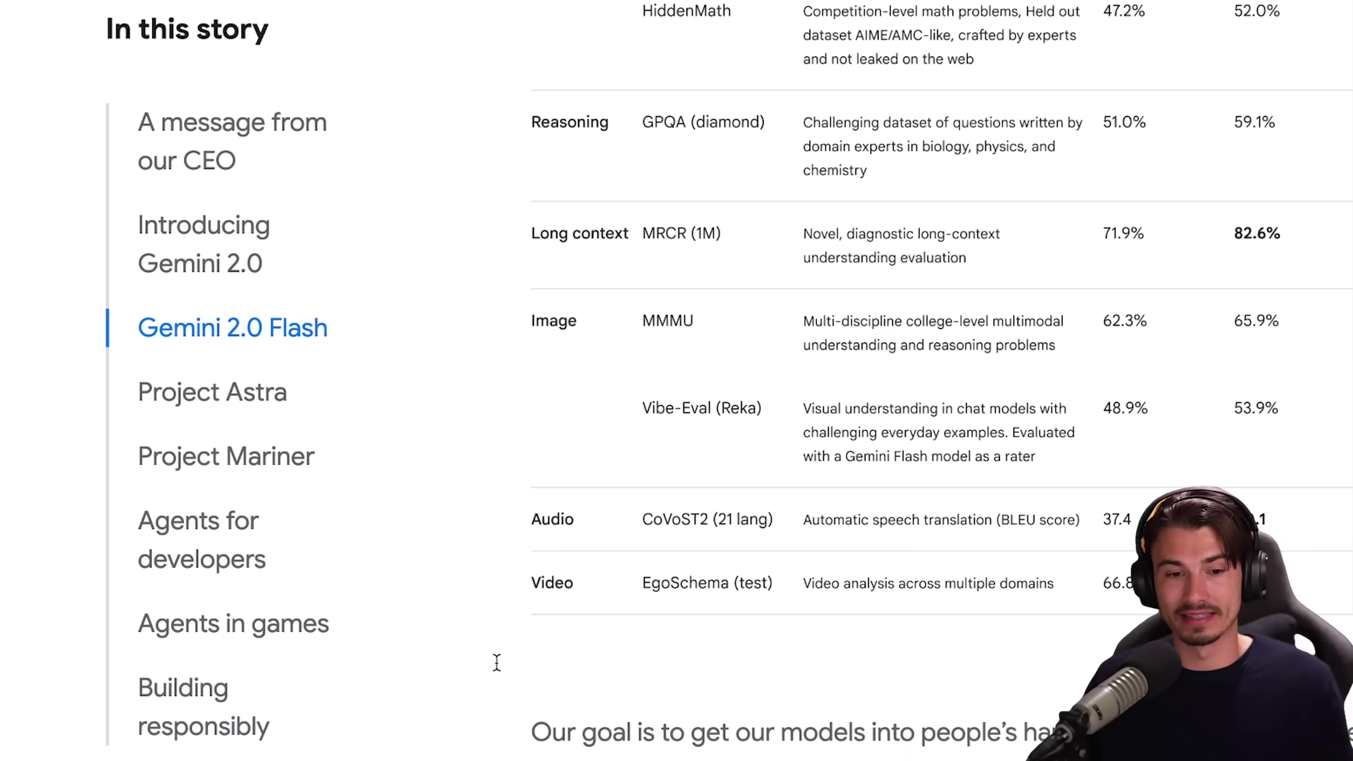
click(235, 397)
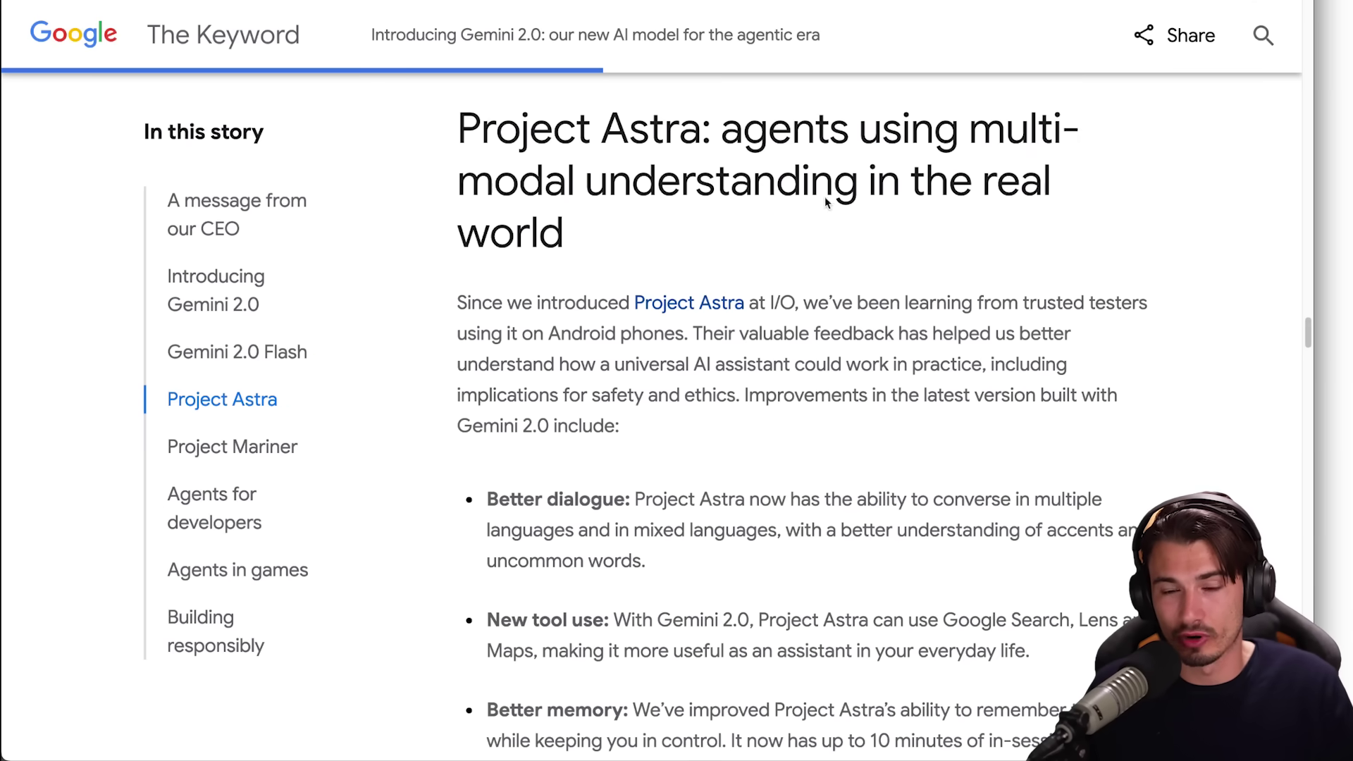
drag(591, 143, 1073, 236)
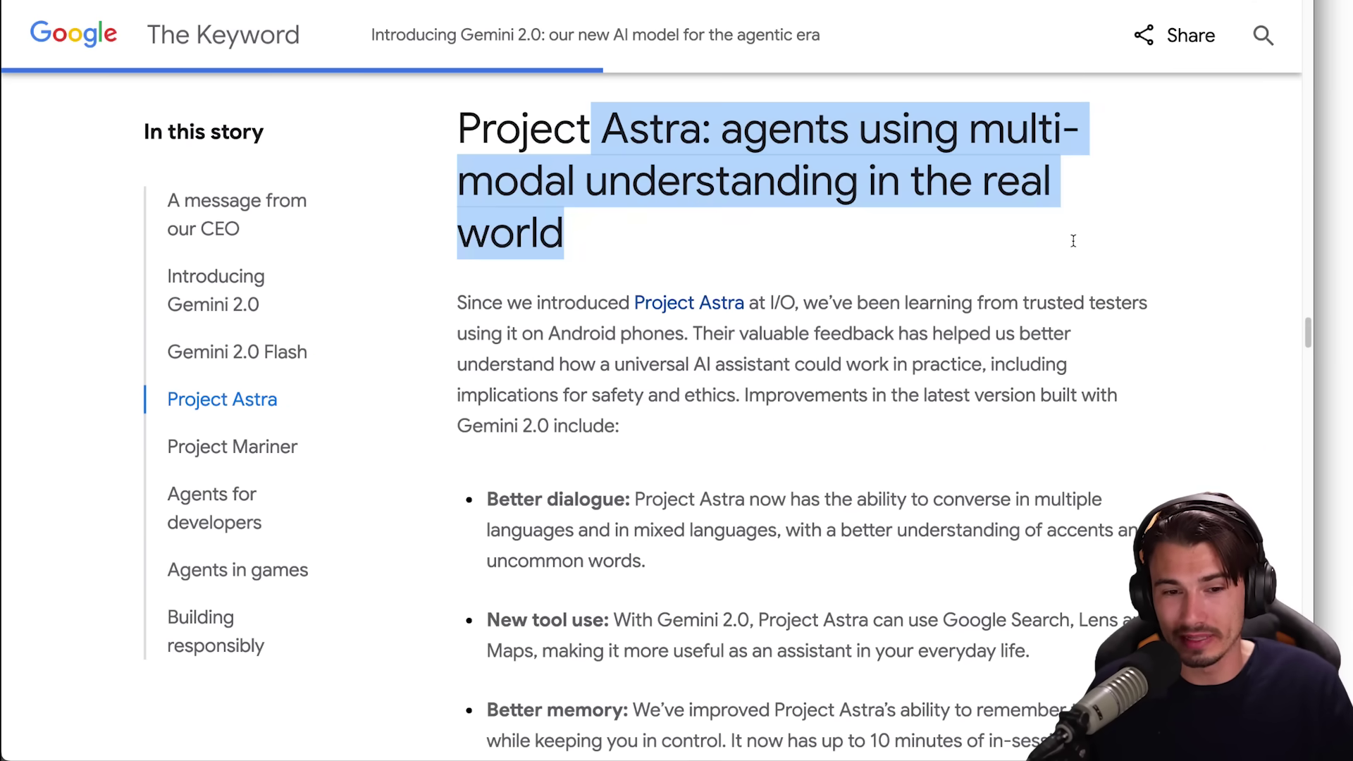
click(355, 449)
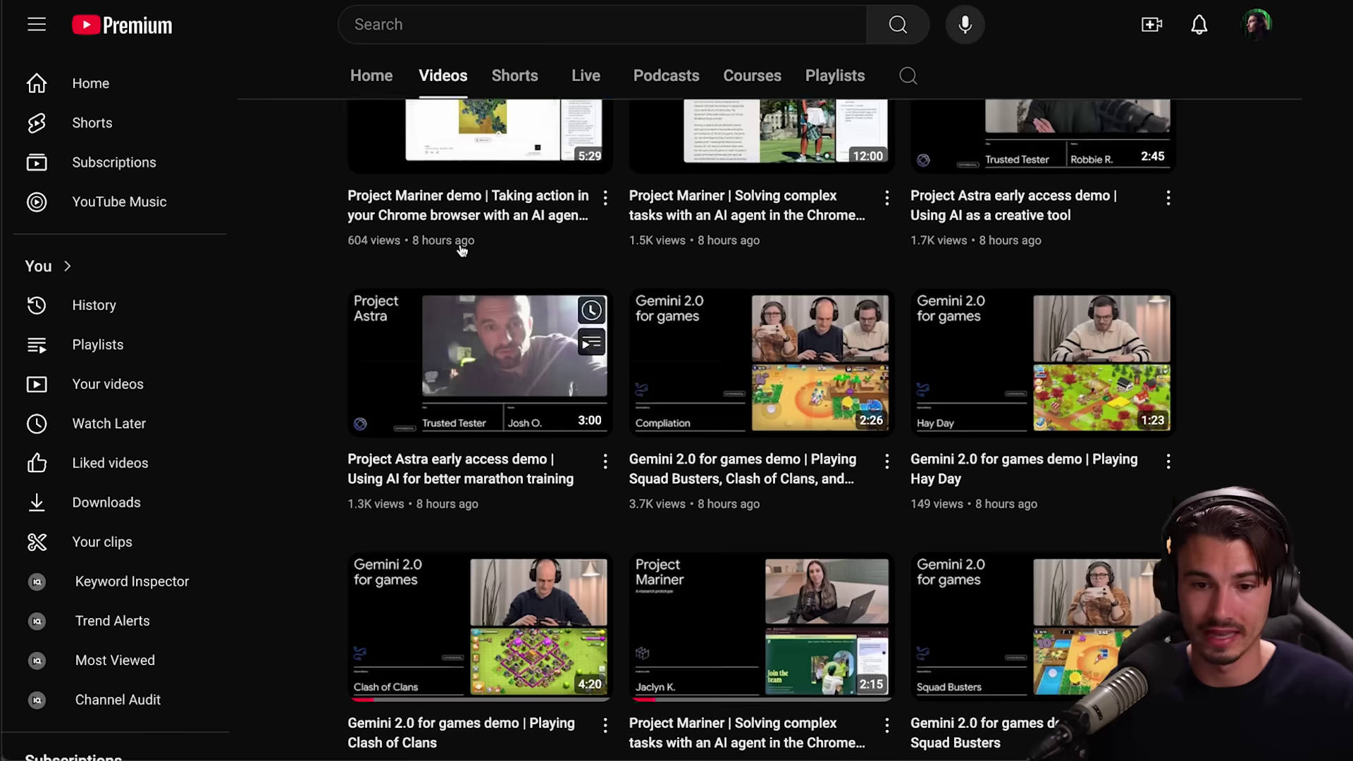
Scroll through the Google DeepMind Videos list looking for the Project Astra video.
scroll(674, 332, down, 1)
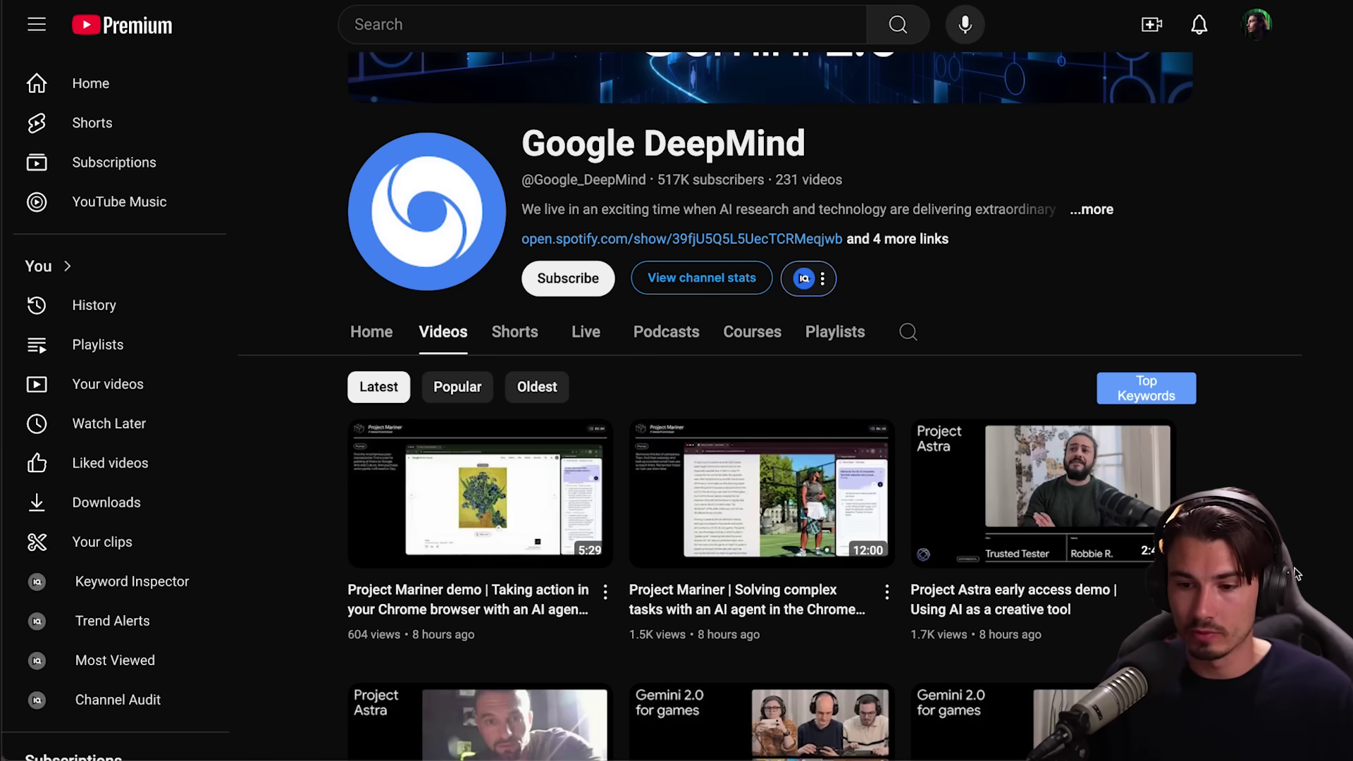
scroll(1297, 575, down, 6)
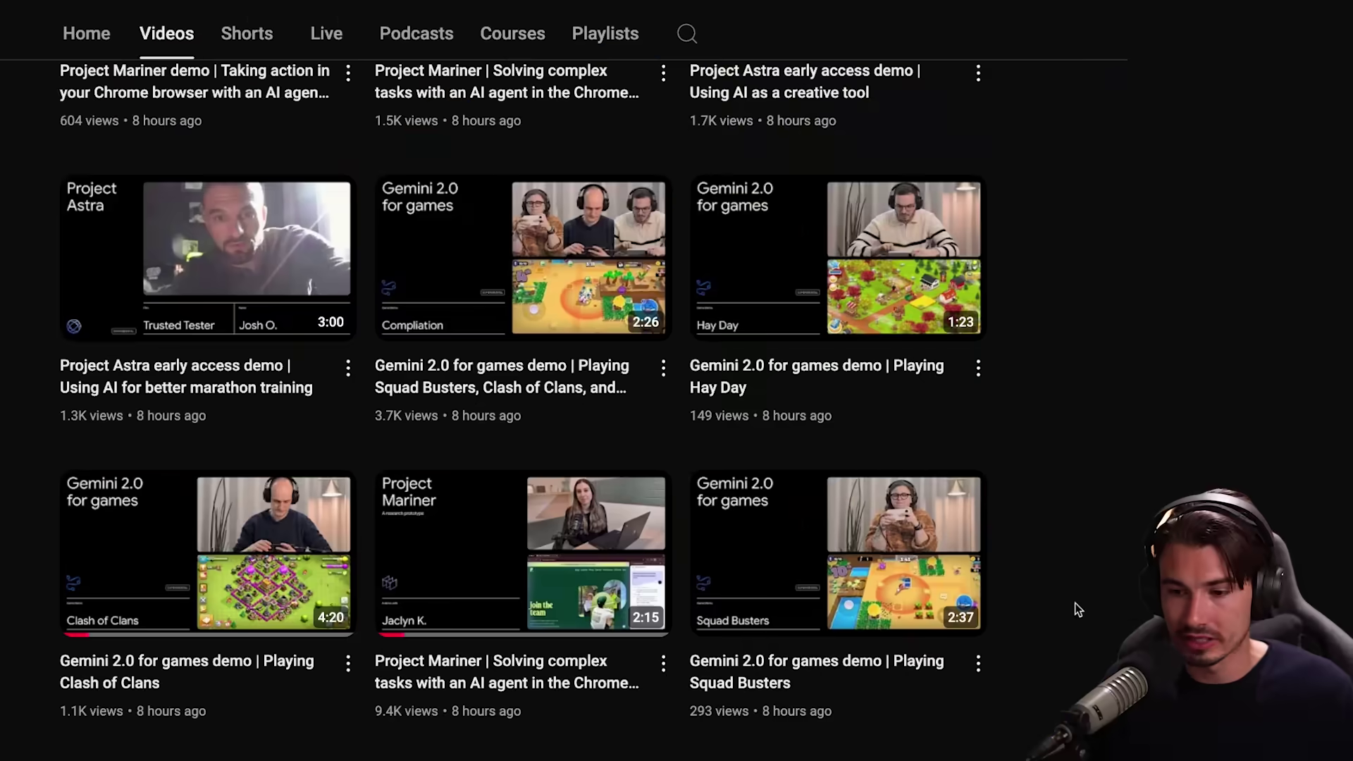
scroll(1079, 609, down, 3)
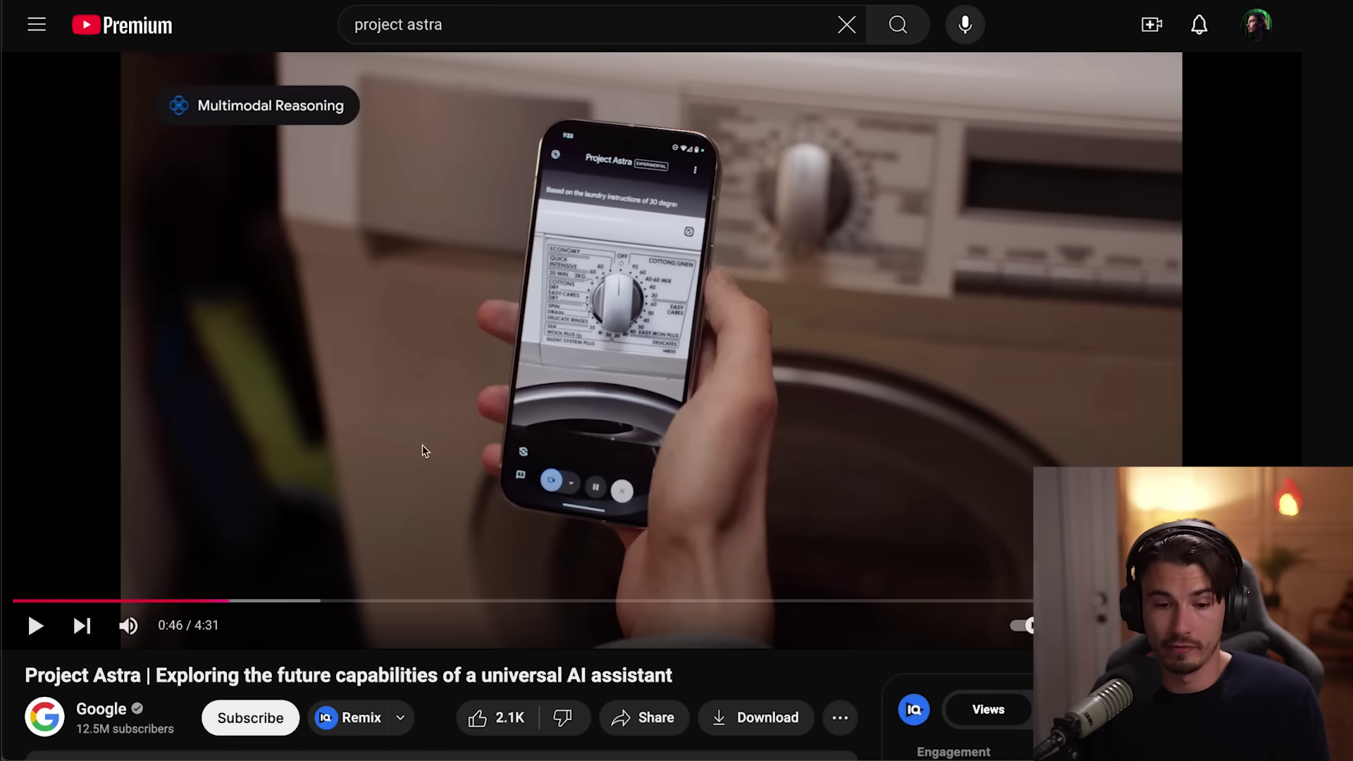
Skip the Project Astra demo a few seconds past 0:49 and watch its multimodal reasoning demo.
drag(237, 604, 236, 601)
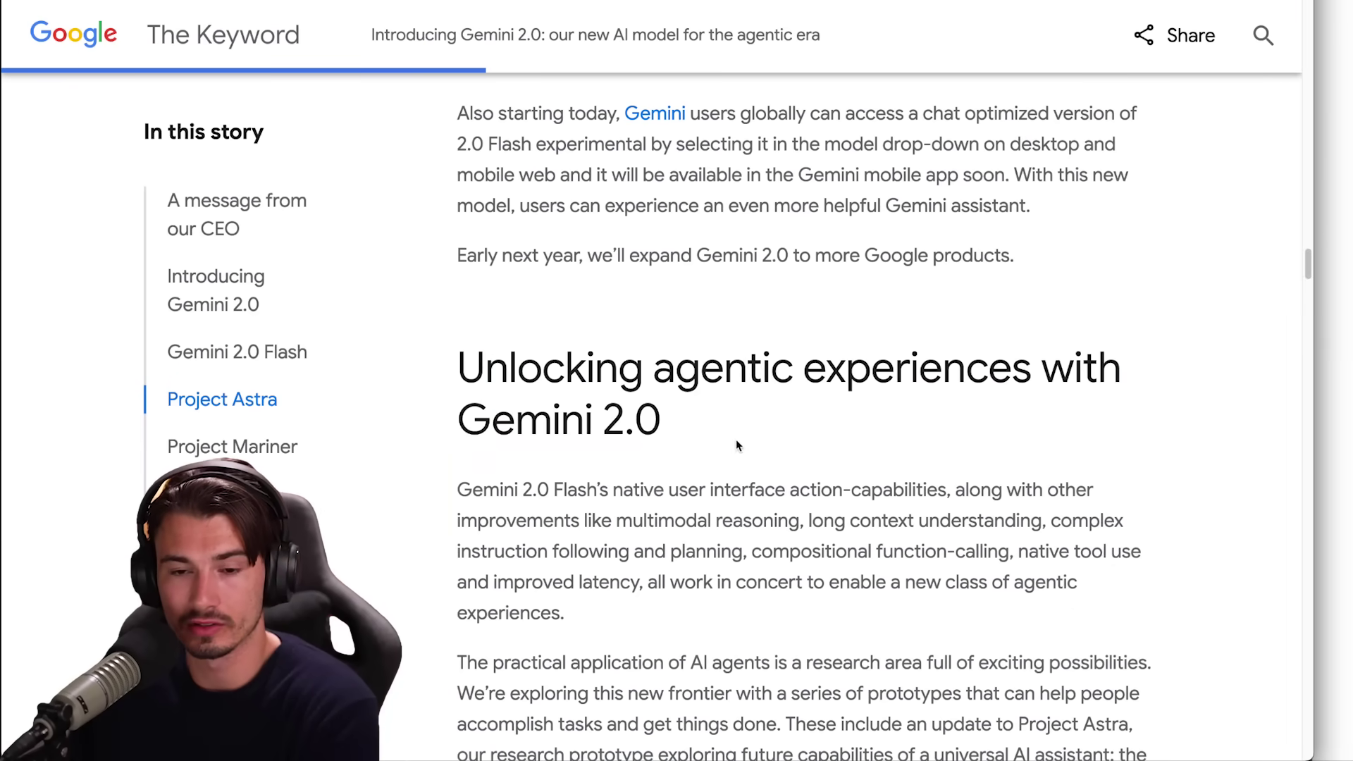
Highlight the 'Unlocking agentic experiences' heading in the Gemini 2.0 article.
drag(736, 438, 591, 346)
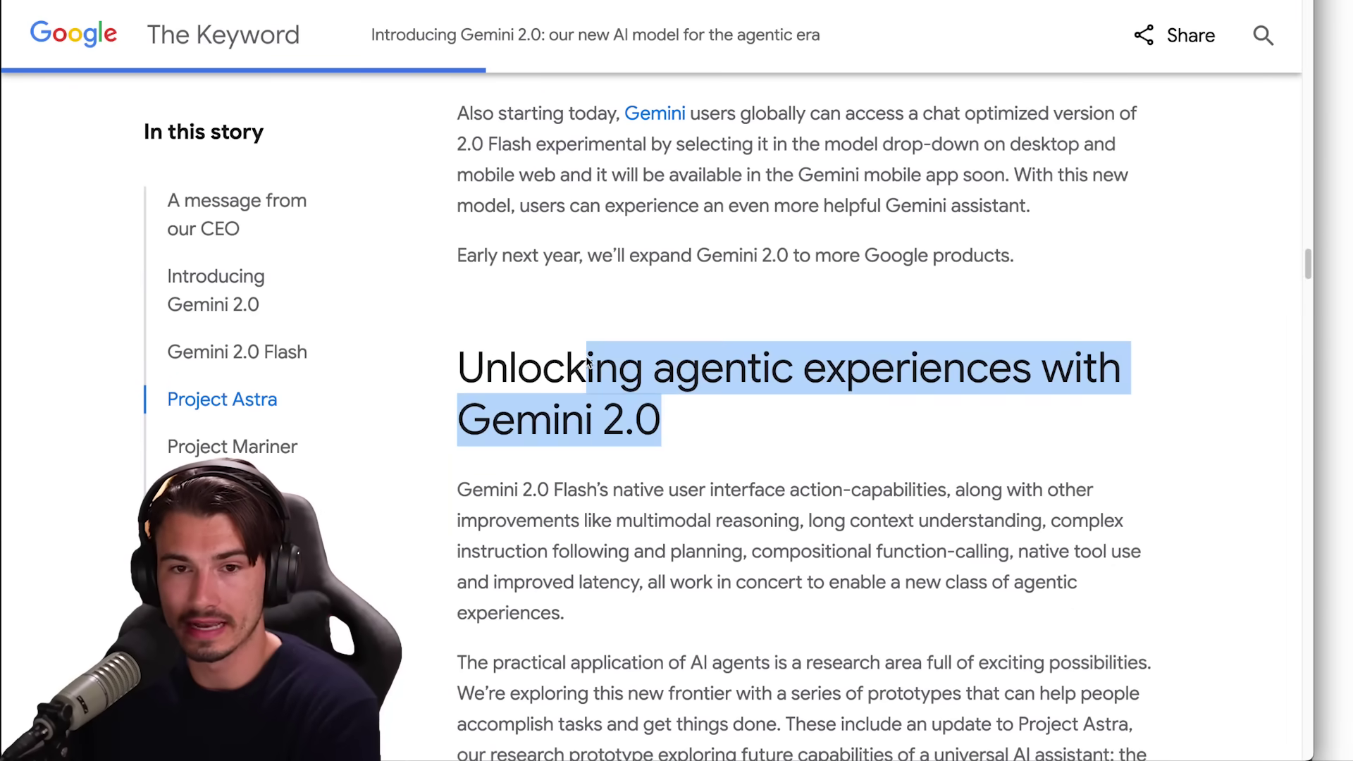
click(591, 346)
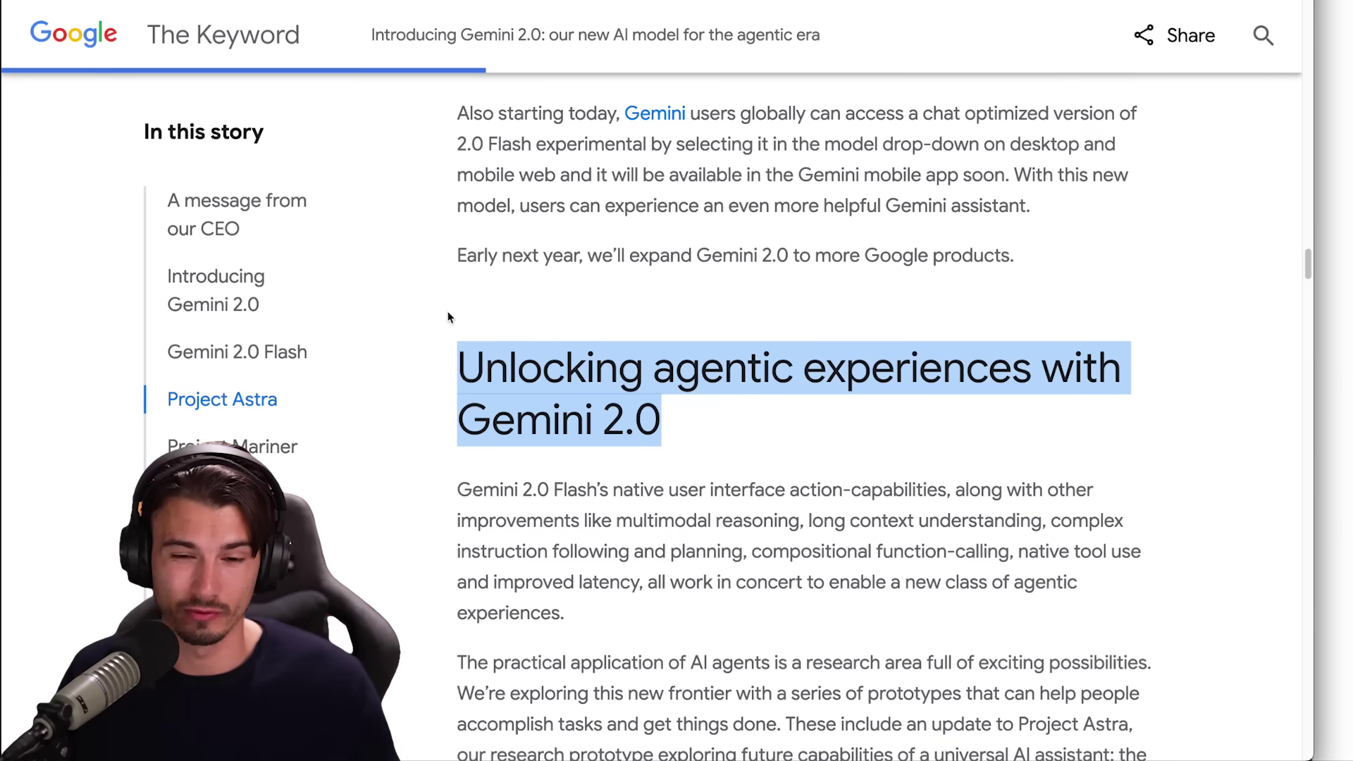
click(375, 347)
scroll(676, 374, down, 3)
scroll(675, 374, up, 1)
drag(670, 275, 507, 226)
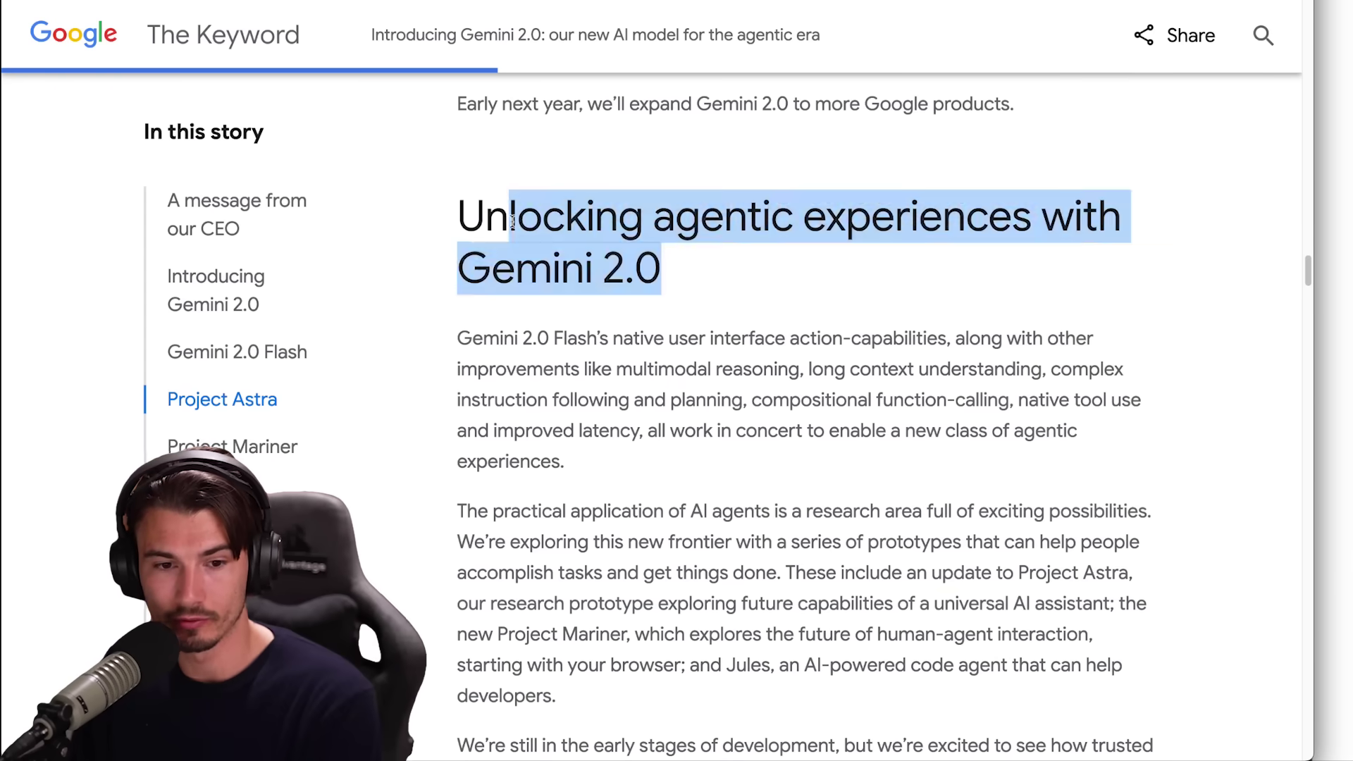
click(716, 329)
Read through Project Astra and highlight the sentence about better in-session memory.
scroll(262, 400, up, 1)
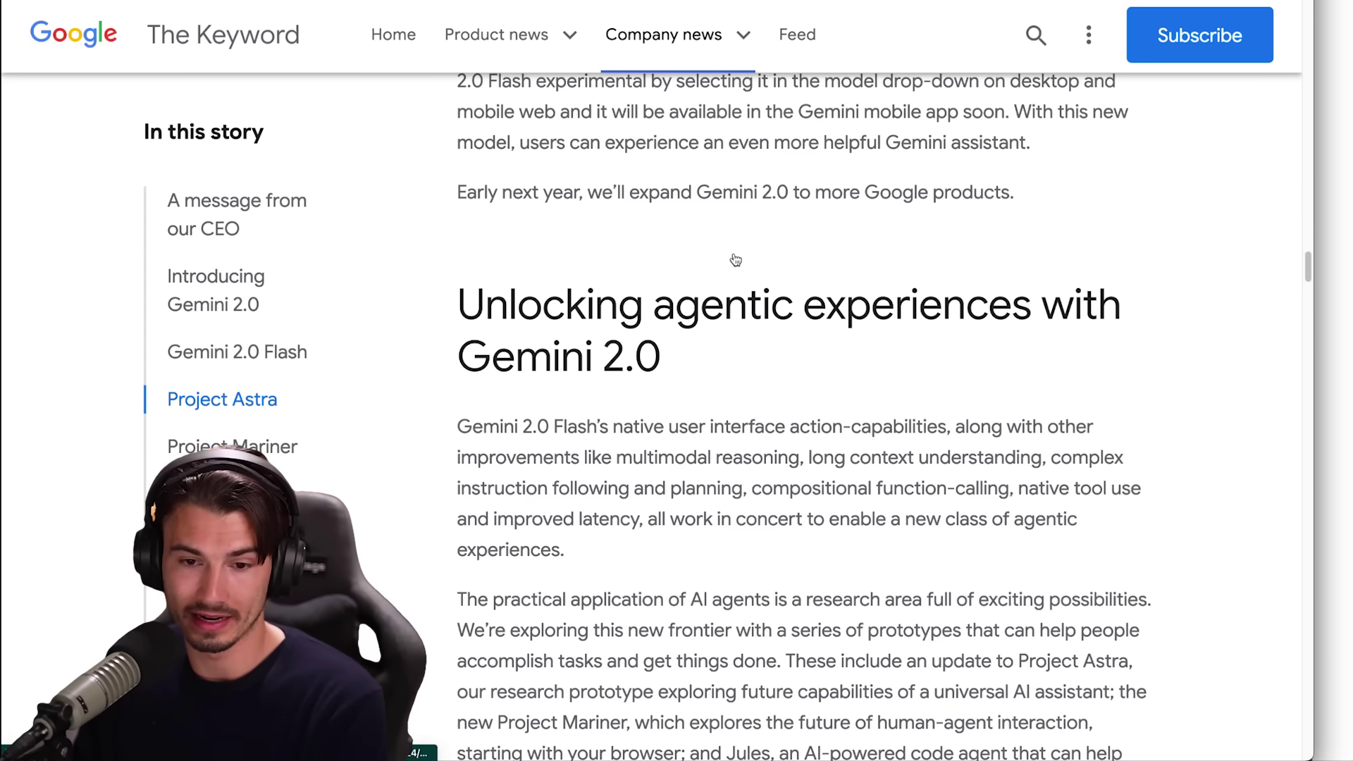
scroll(832, 398, down, 6)
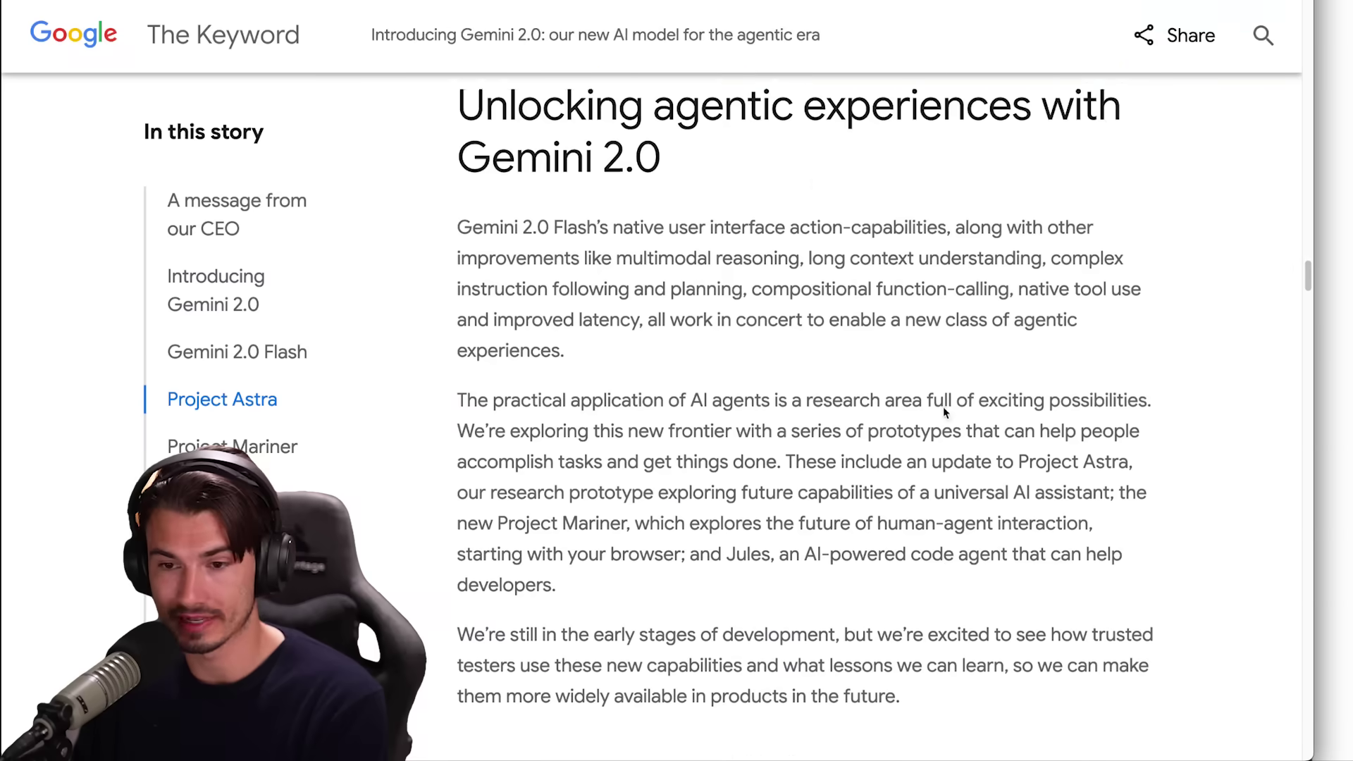
scroll(919, 475, up, 3)
scroll(1020, 456, down, 10)
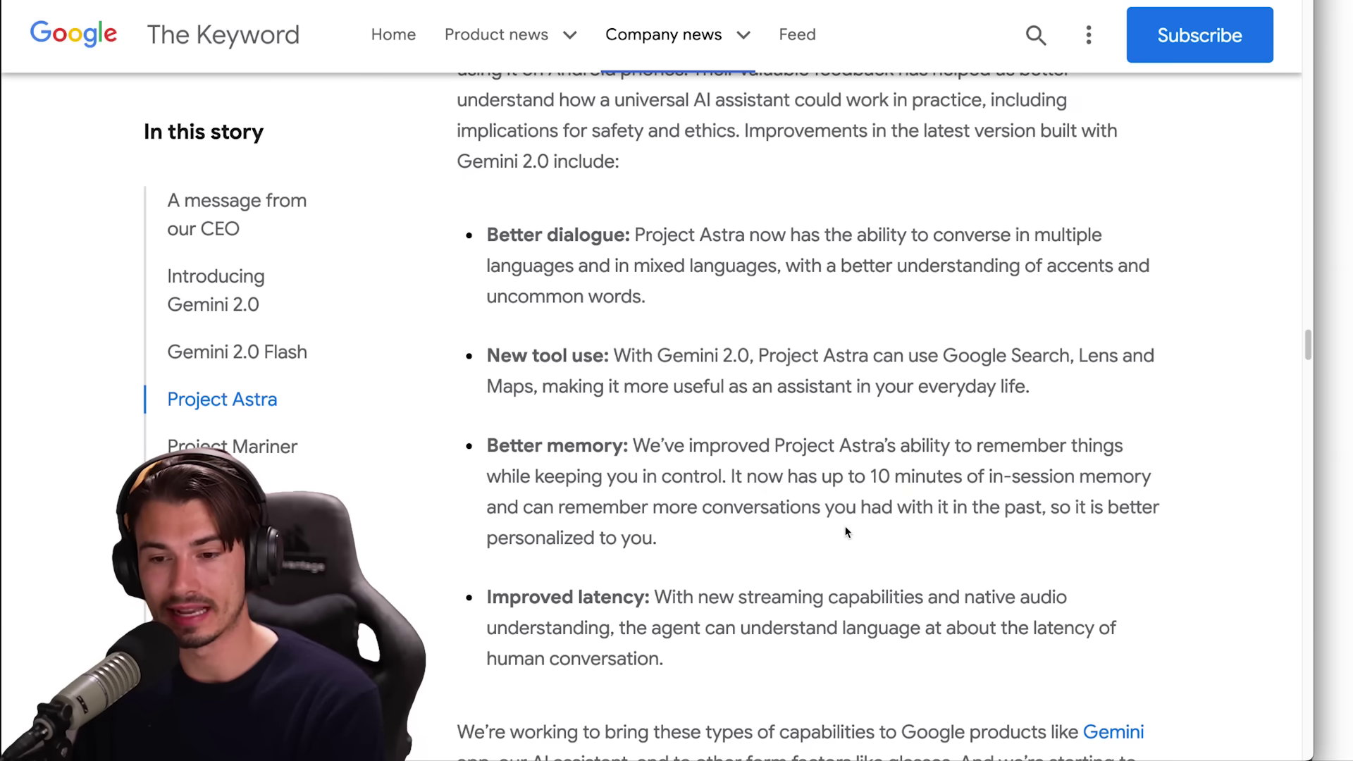
drag(846, 534, 786, 471)
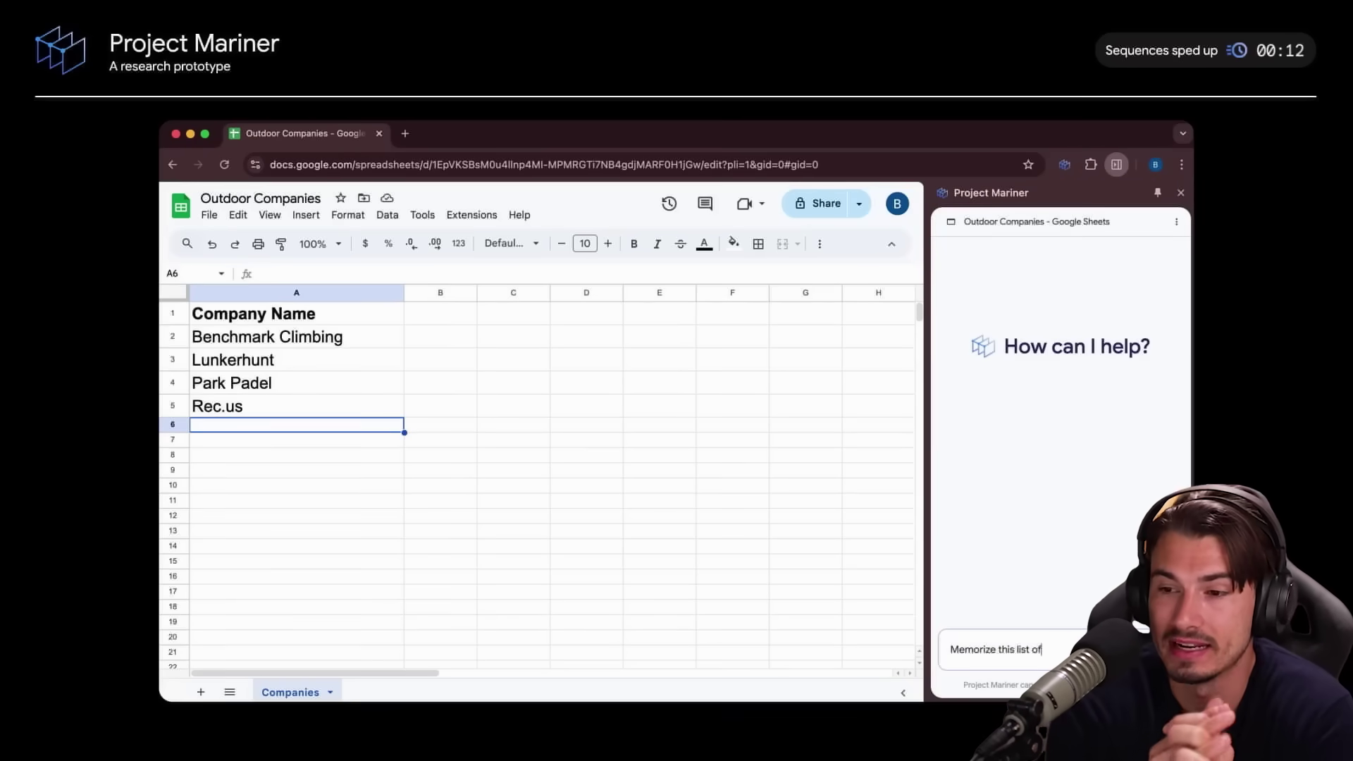
Submit the Mariner prompt to remember the companies and find each one's contact email.
text(r websites)
text( and look up )
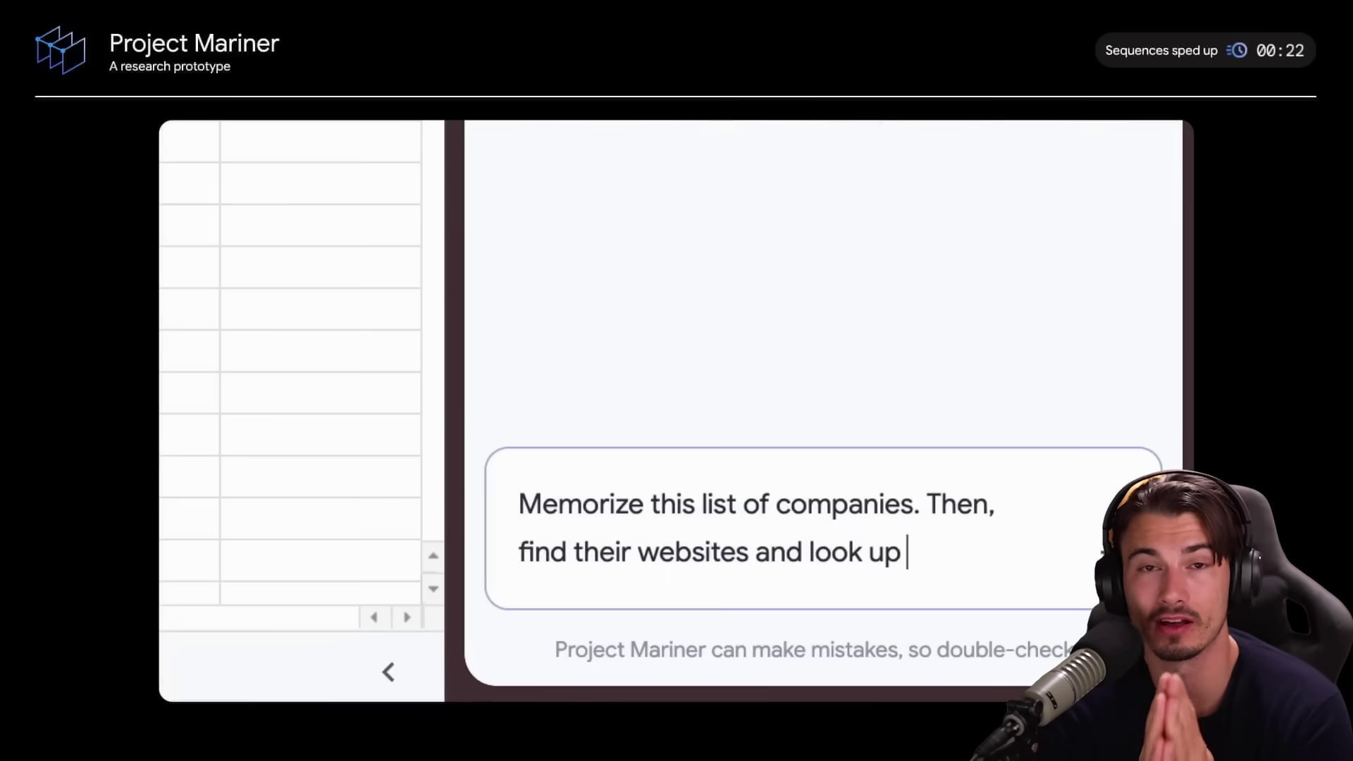
text(a contact email I can use to reach them. Remember these )
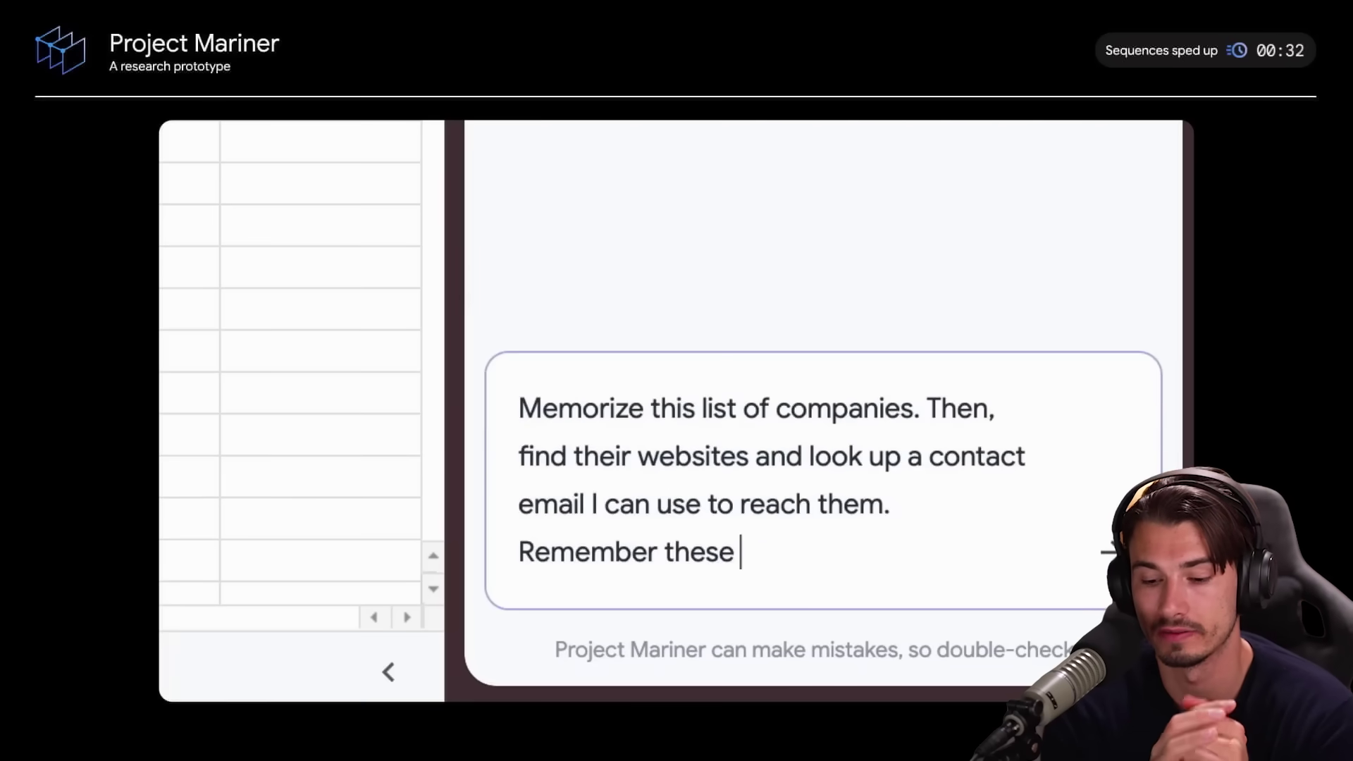
text(so I can use them later.)
key(Return)
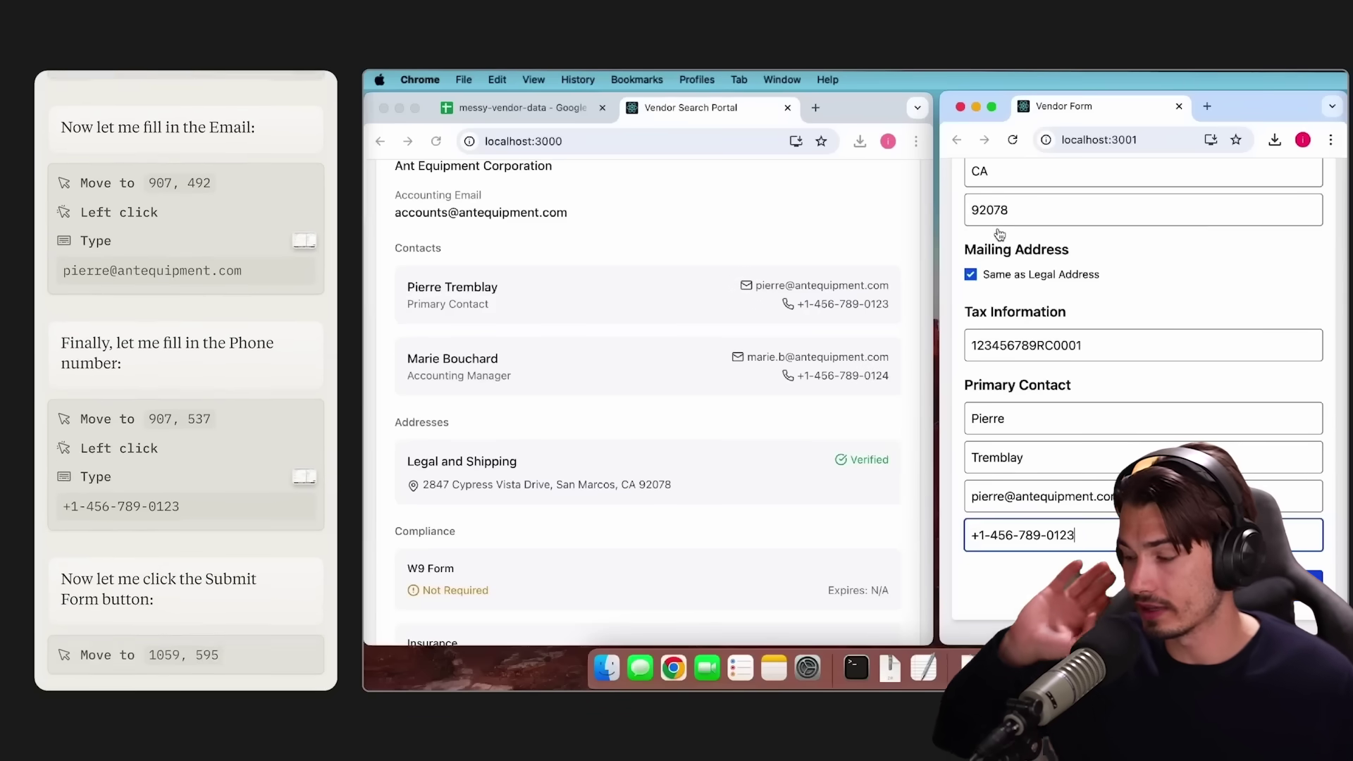
Submit the completed Ant Equipment Co vendor form.
key(Return)
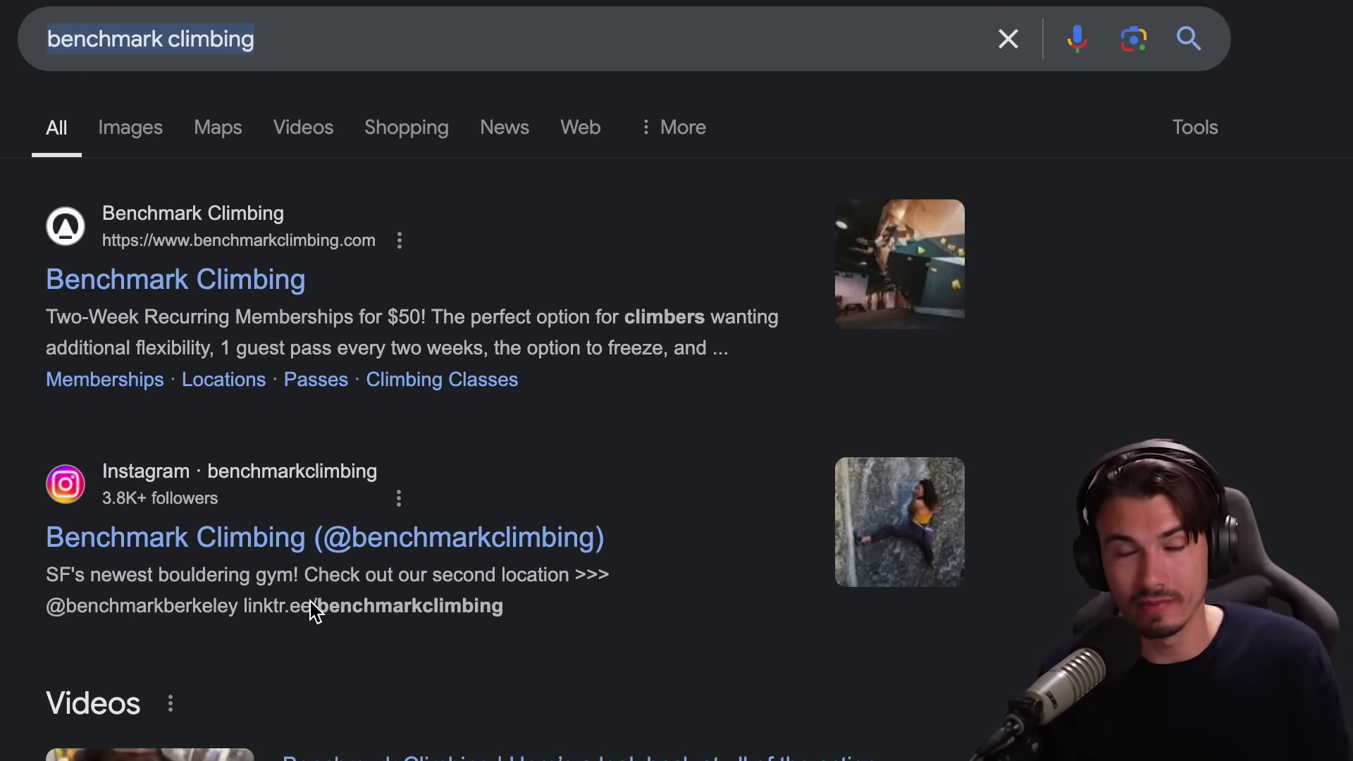
Review the Benchmark Climbing search results, then show the Gemini model list.
scroll(316, 611, down, 10)
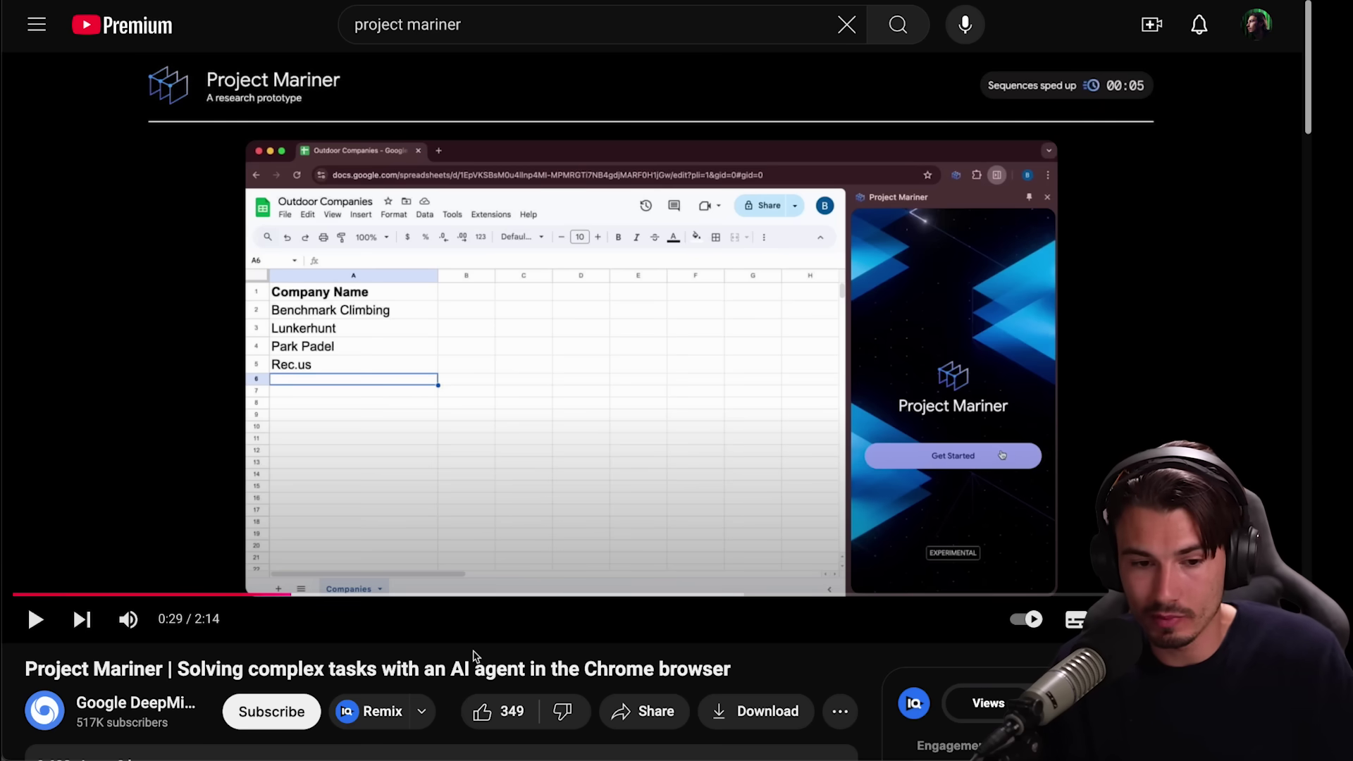
scroll(530, 613, down, 1)
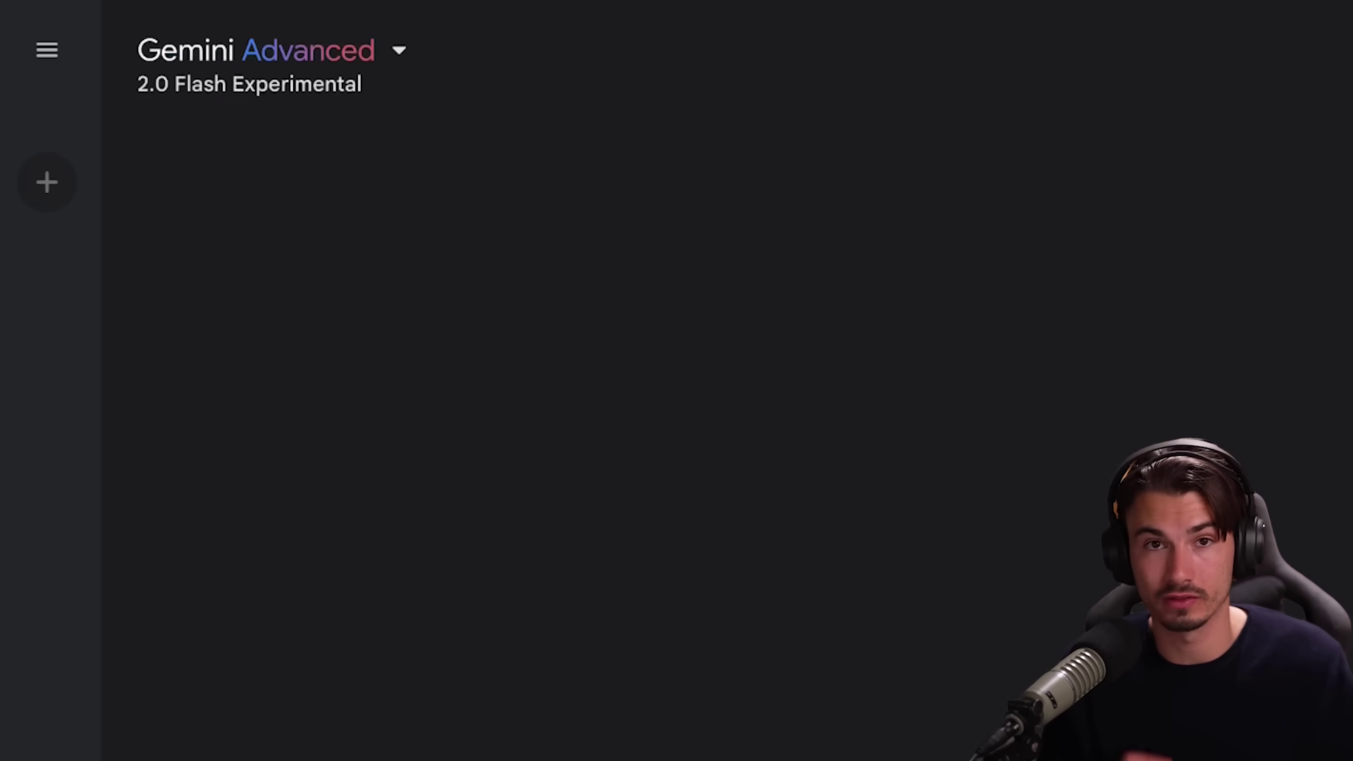
click(302, 68)
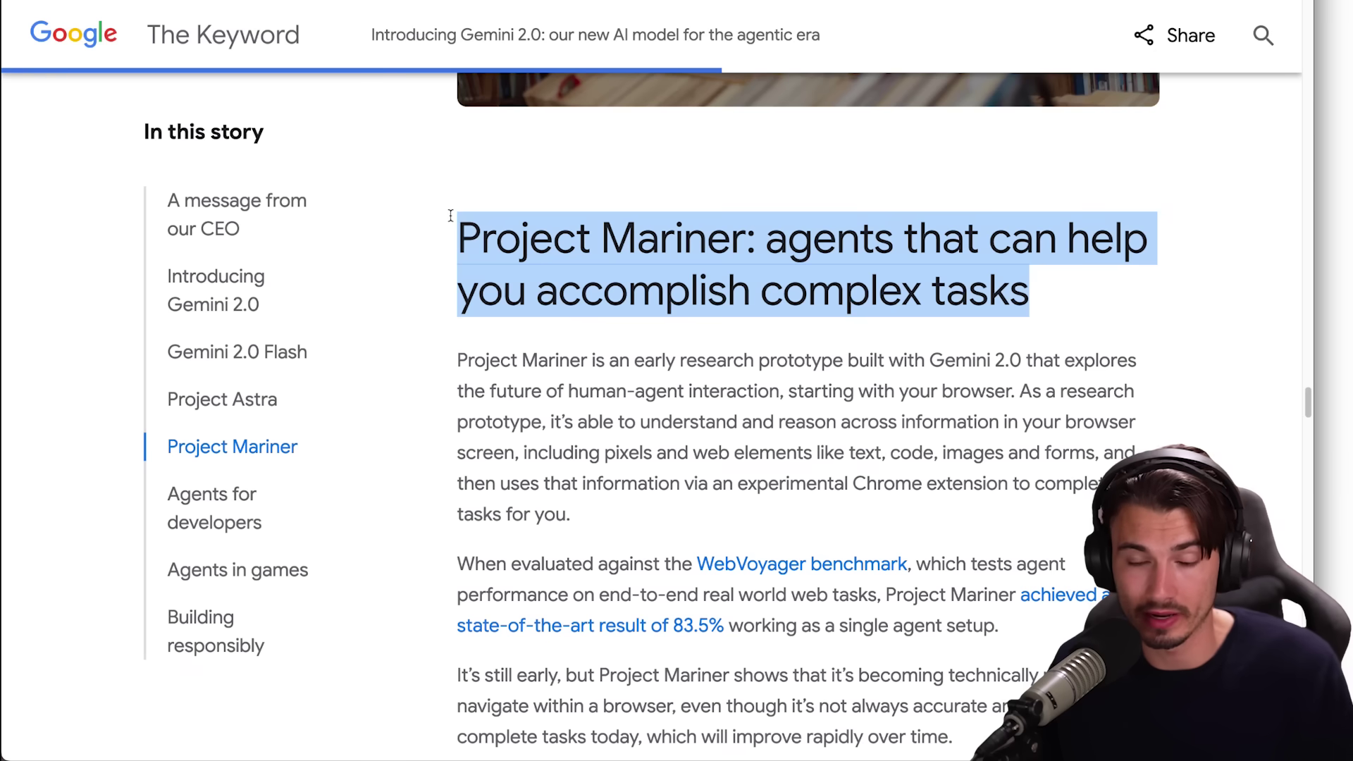
drag(904, 363, 910, 368)
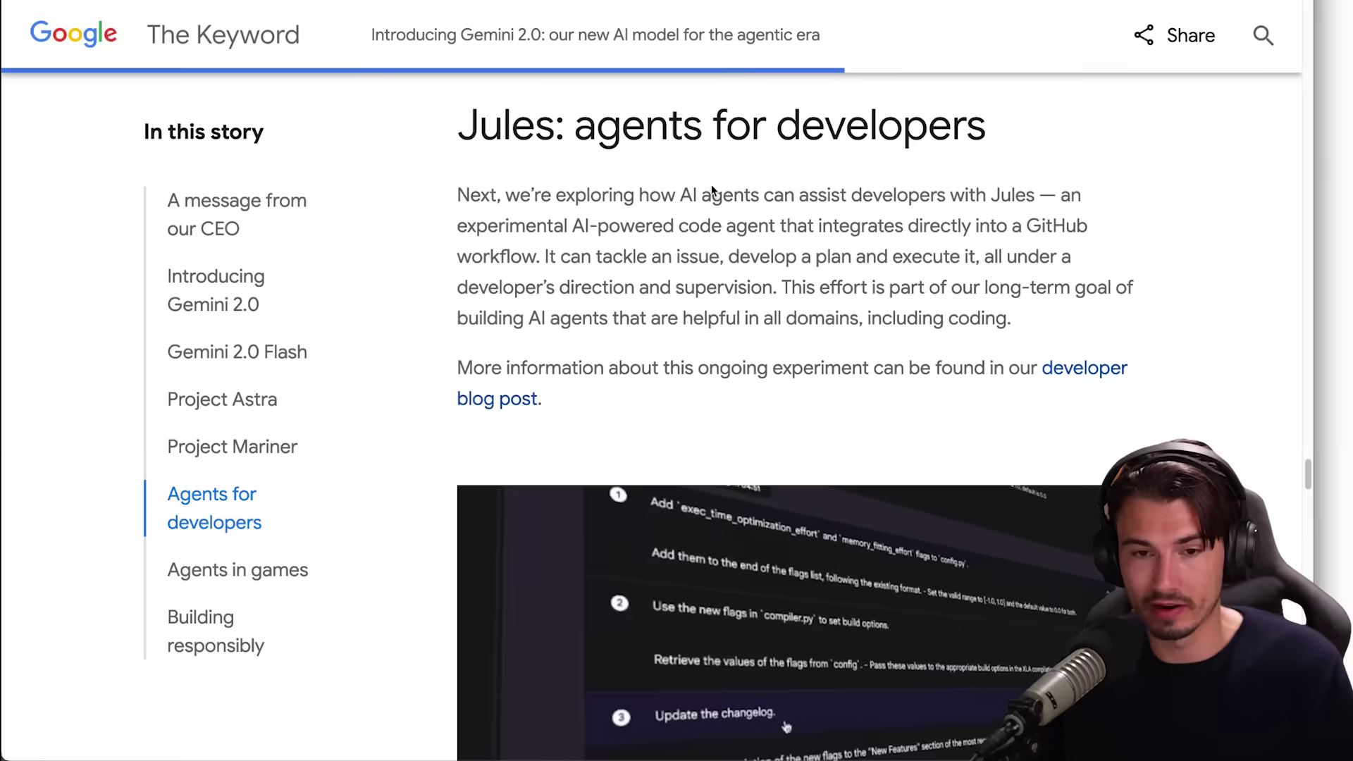
Start the Jules task to expose the JAX optimization-effort flags via the command line.
drag(502, 126, 932, 404)
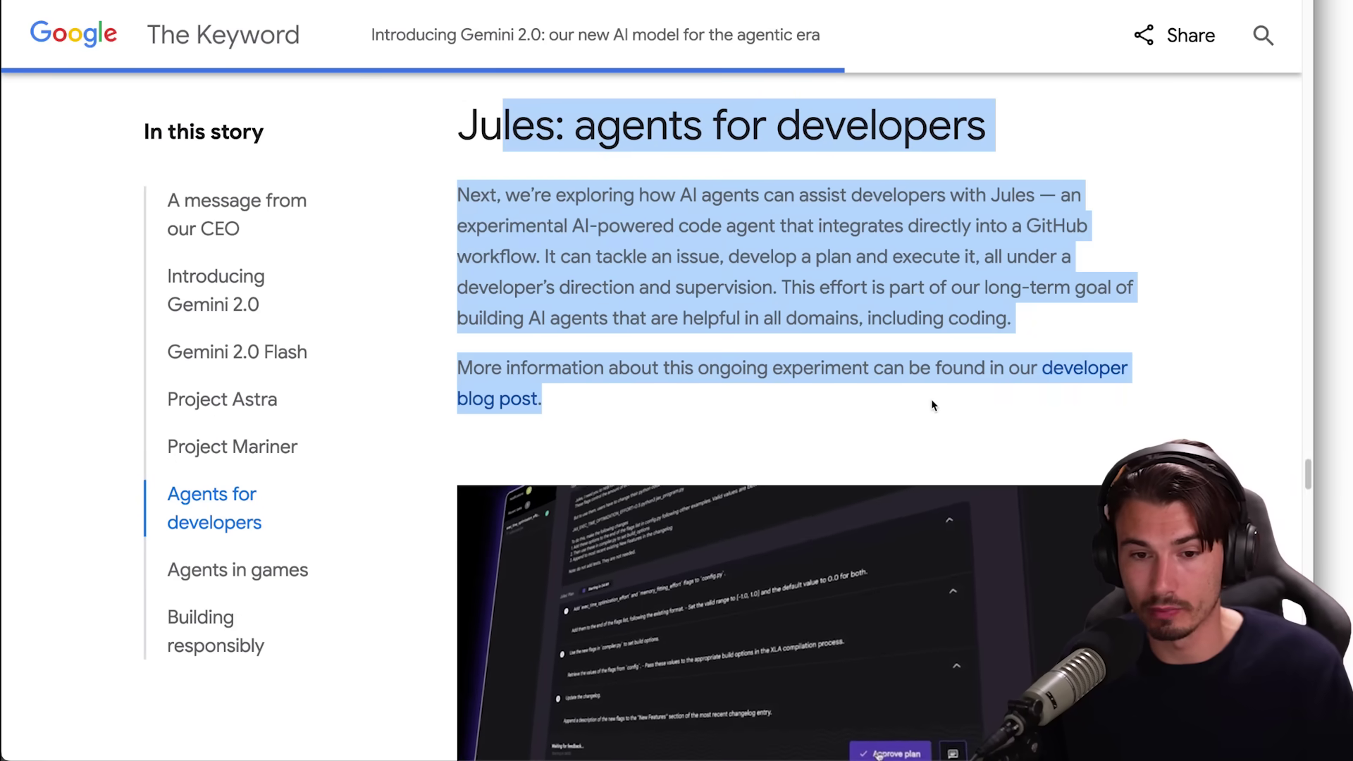
click(728, 395)
scroll(729, 394, down, 2)
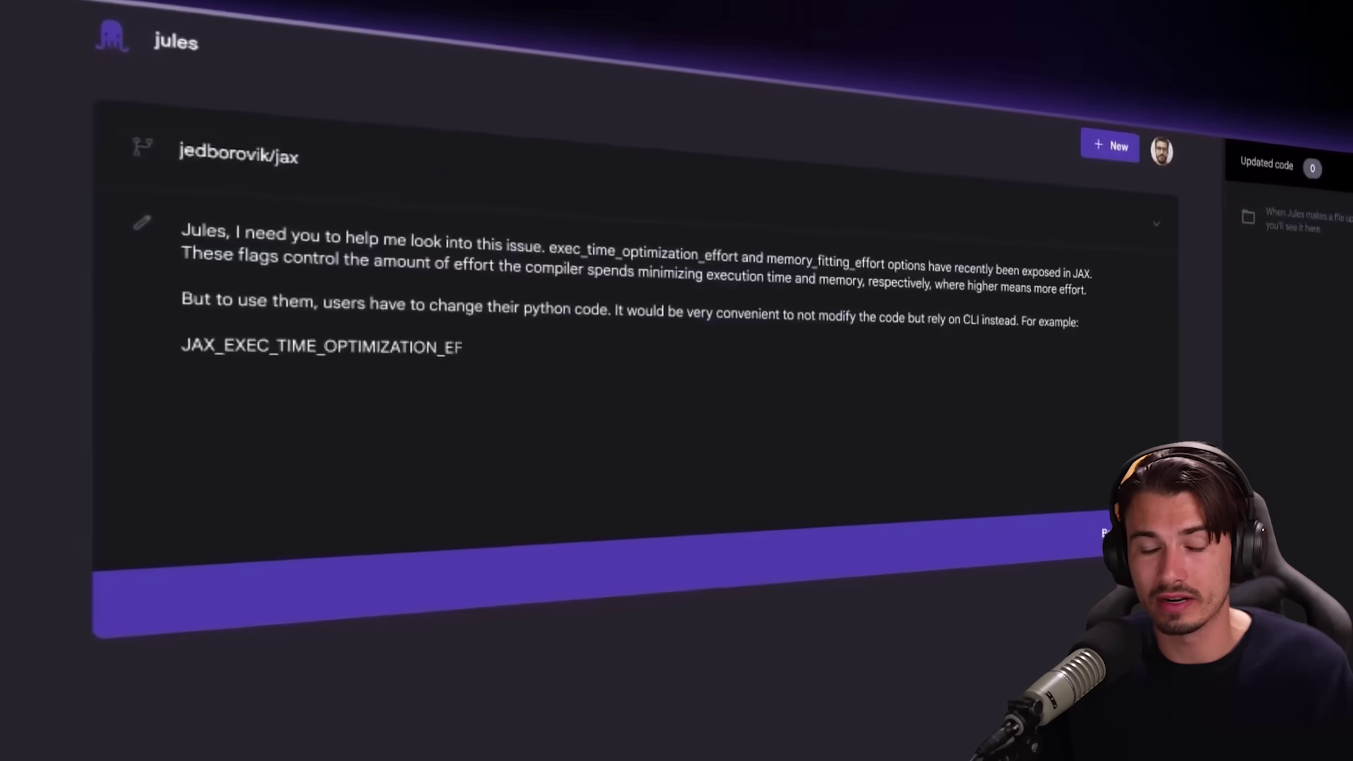
text(FORT=0.5 python3 jax_program.py  To do this, make the following changes 1. Add these options to the end of the flags list in config.py following other examples. Valid values are between -1.0 and 1.0, default is 0.0 2. Then use these in compiler.py to set build_options 3. Append to most recent existing New Features in the changelog  Note:)
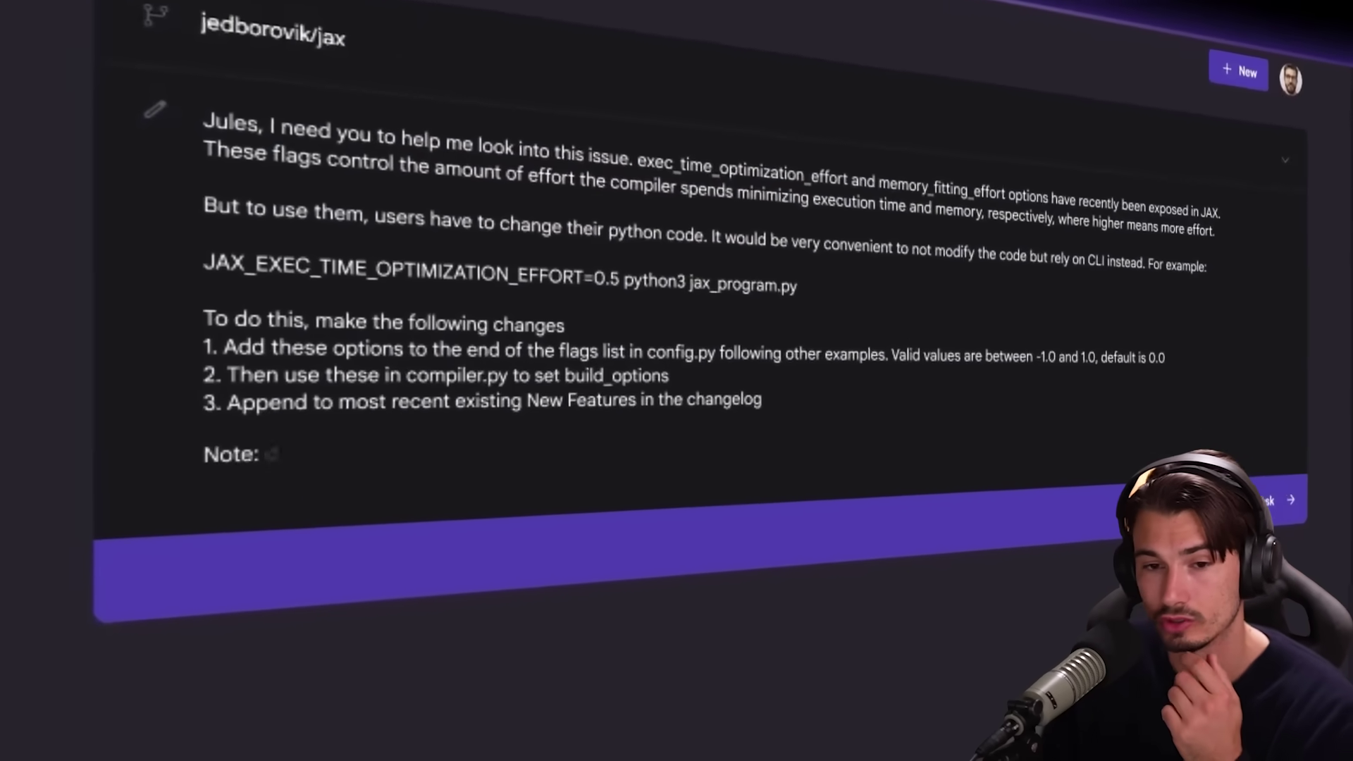
text( do not add tests. They are not needed.)
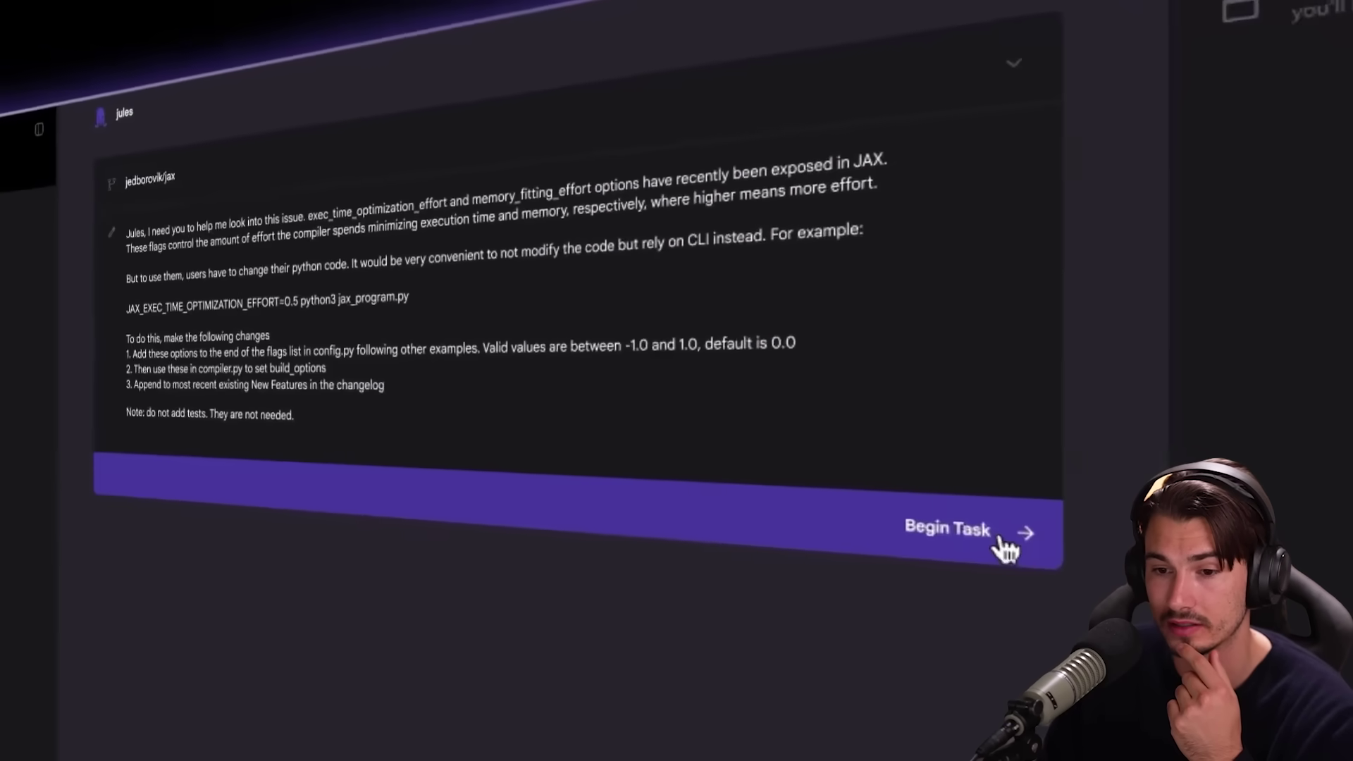
click(1015, 546)
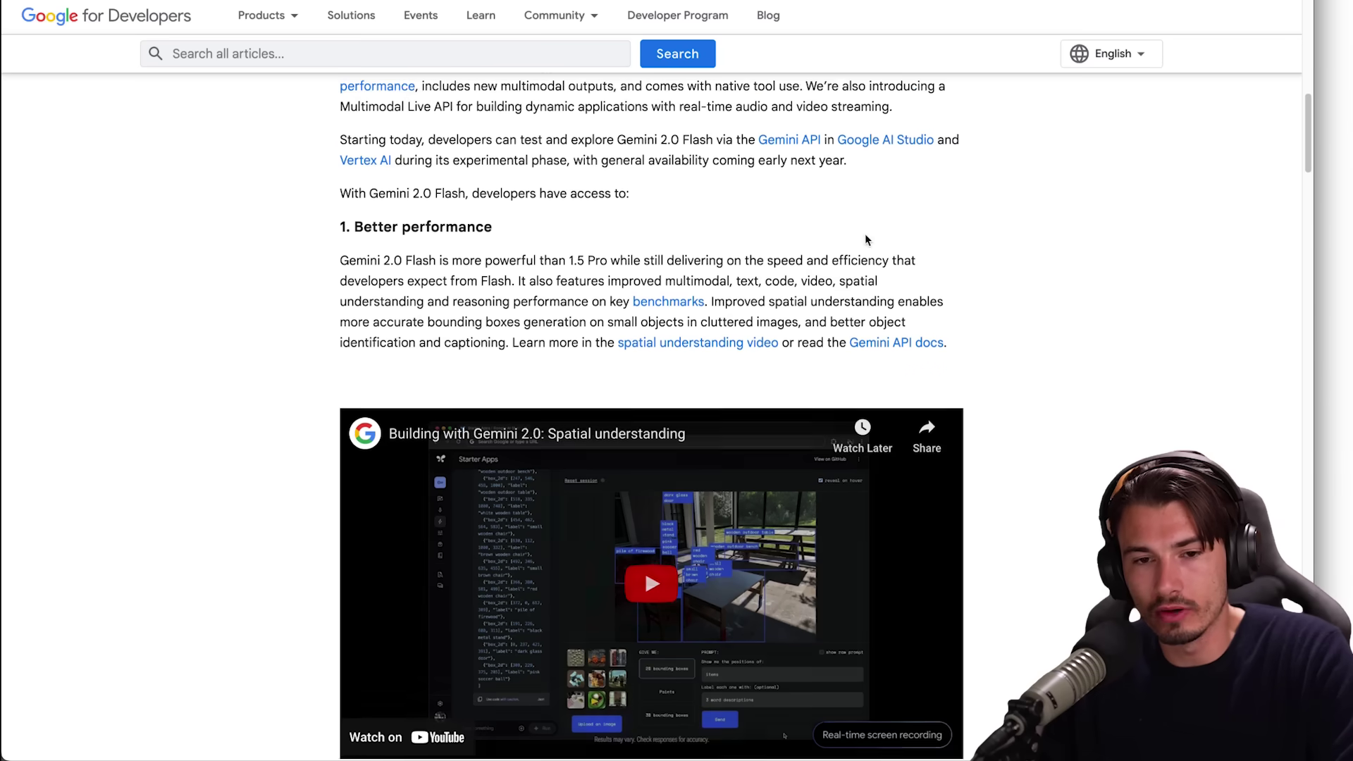
Read the output modalities part, highlighting the multilingual native audio output description.
scroll(867, 240, down, 5)
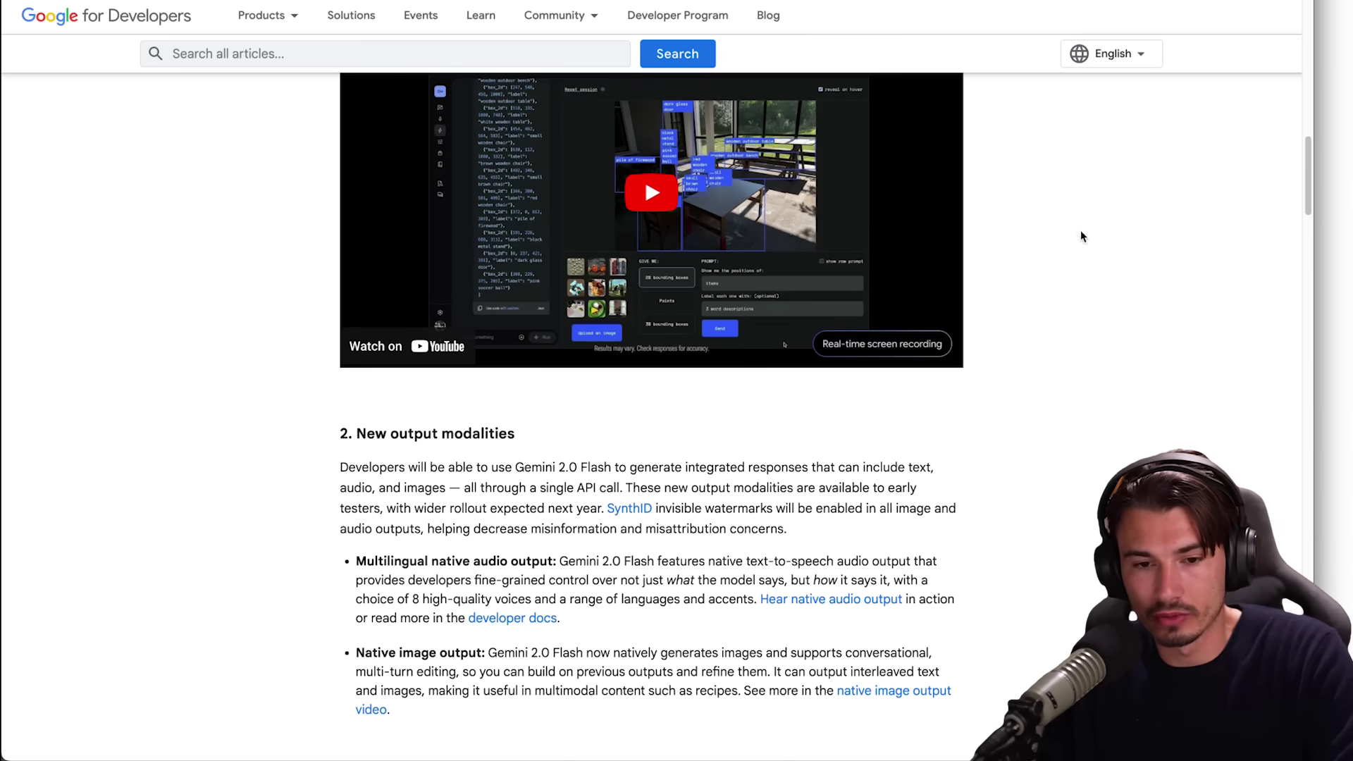
scroll(1084, 236, down, 5)
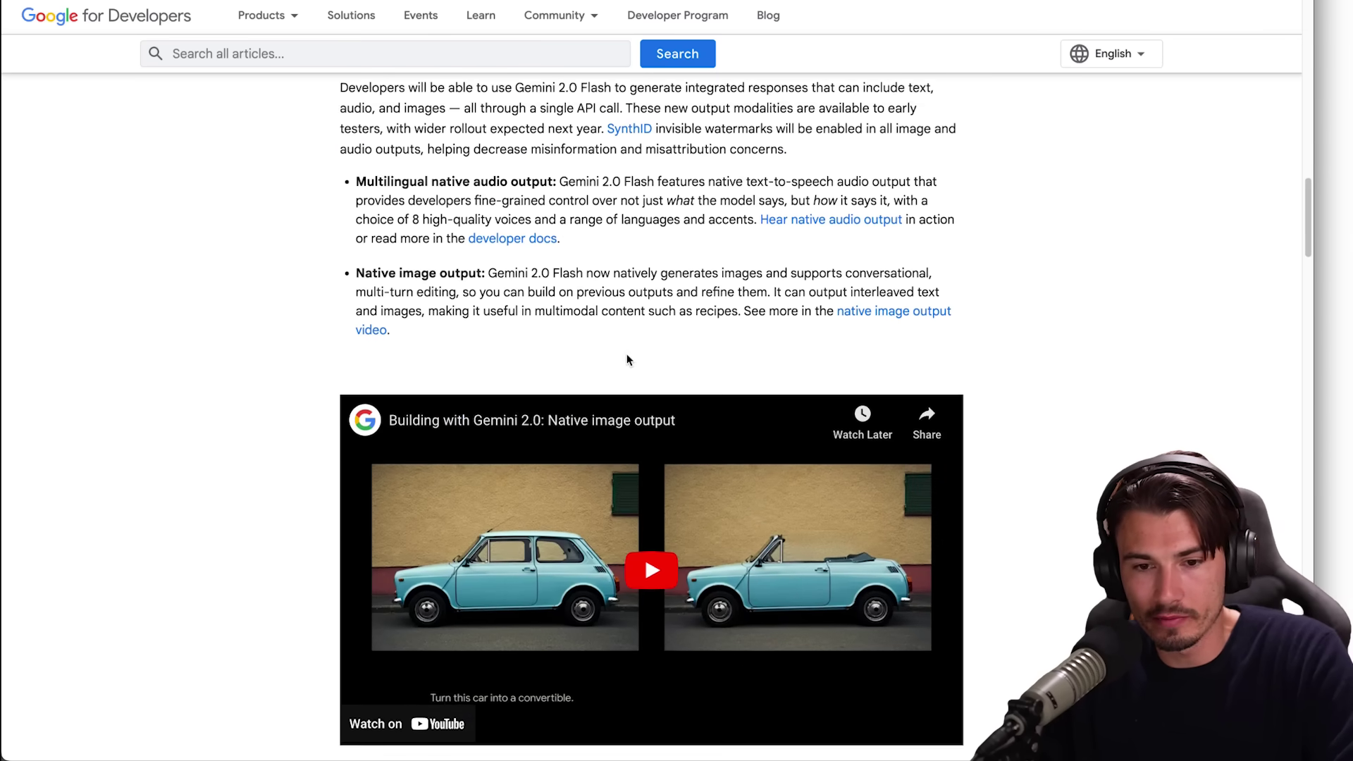
scroll(627, 360, up, 1)
drag(356, 131, 600, 147)
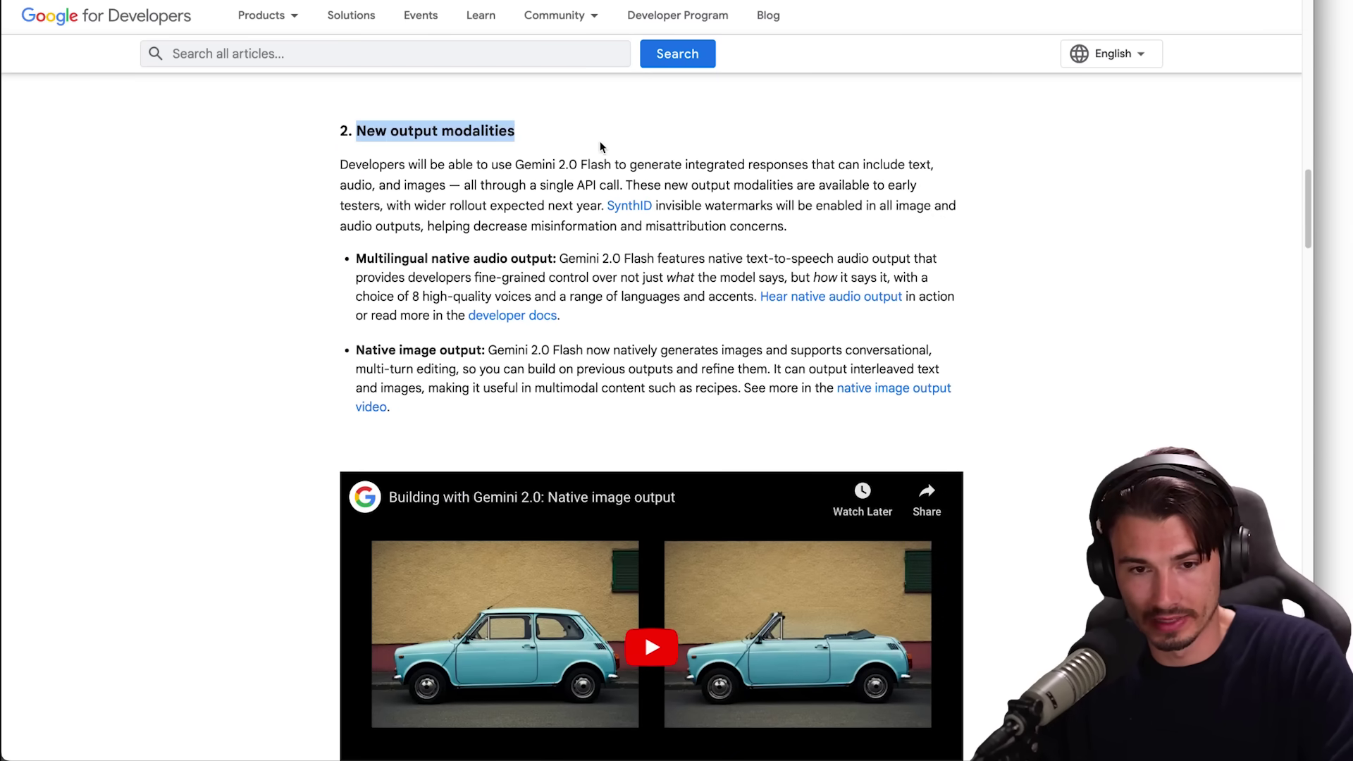
drag(501, 259, 651, 258)
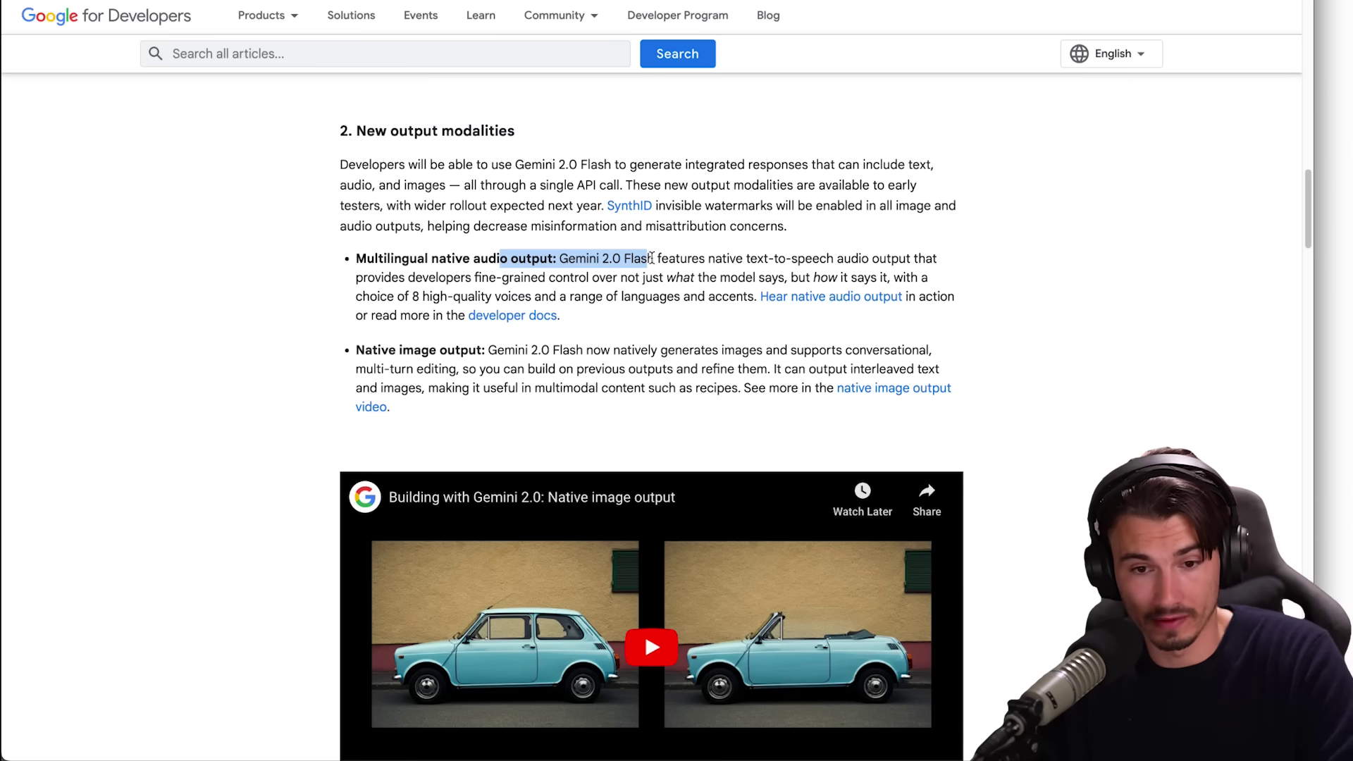
click(666, 260)
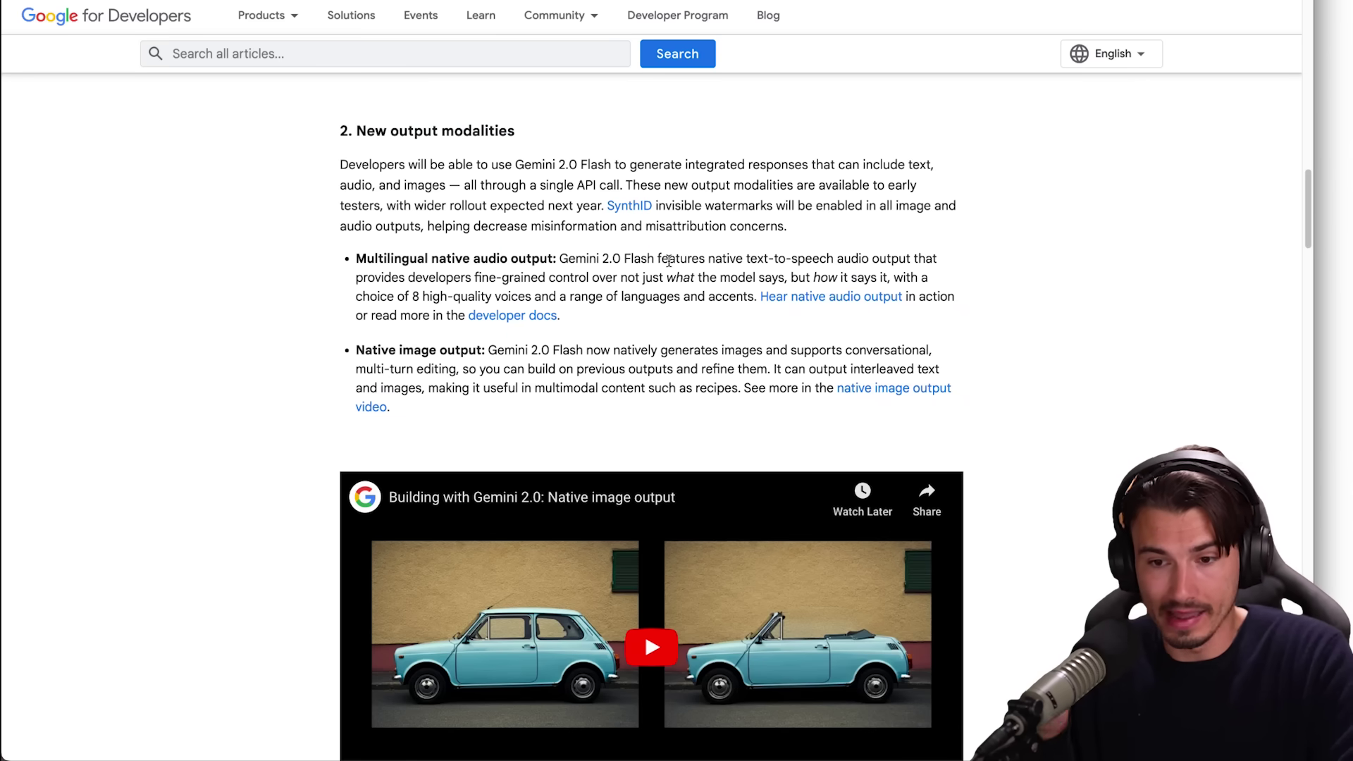
Scroll to section 4 and highlight the Multimodal Live API paragraph.
scroll(1035, 368, down, 8)
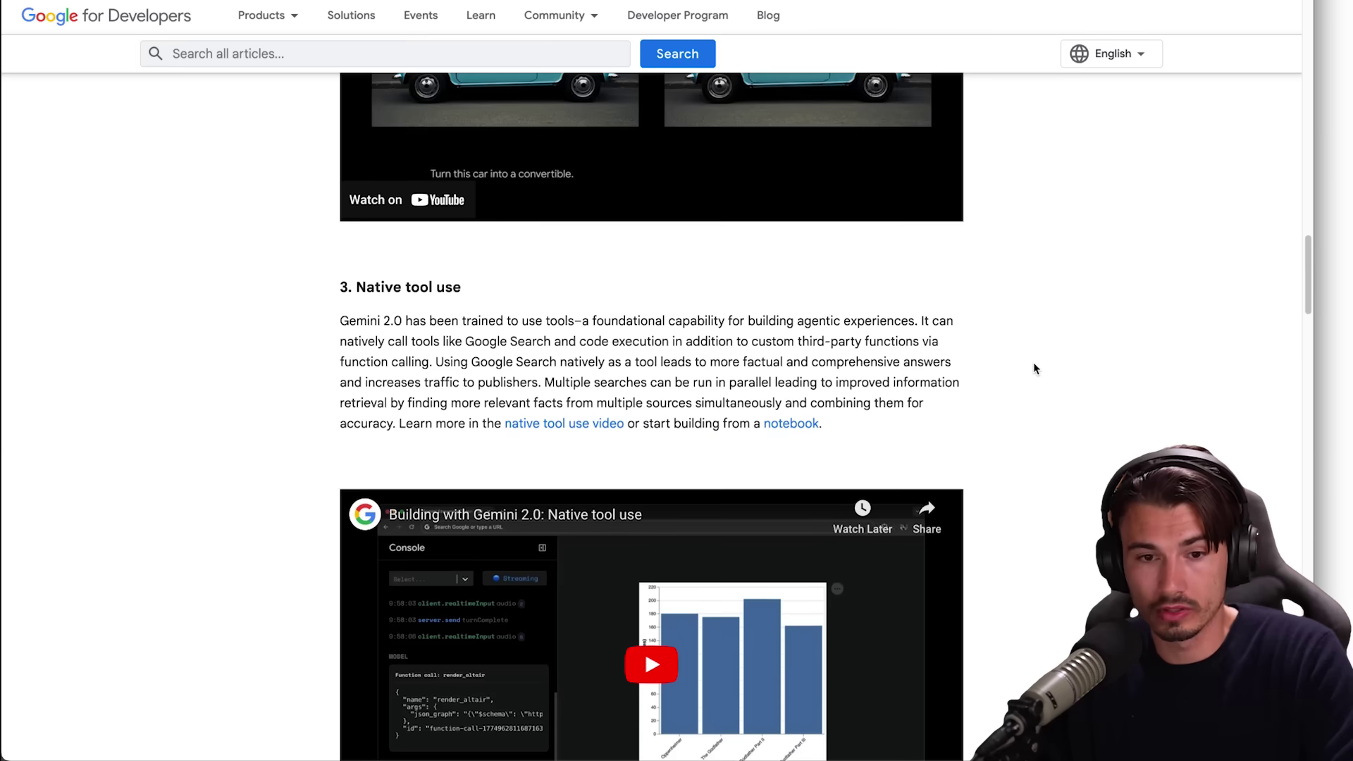
scroll(1035, 368, down, 2)
scroll(948, 274, down, 10)
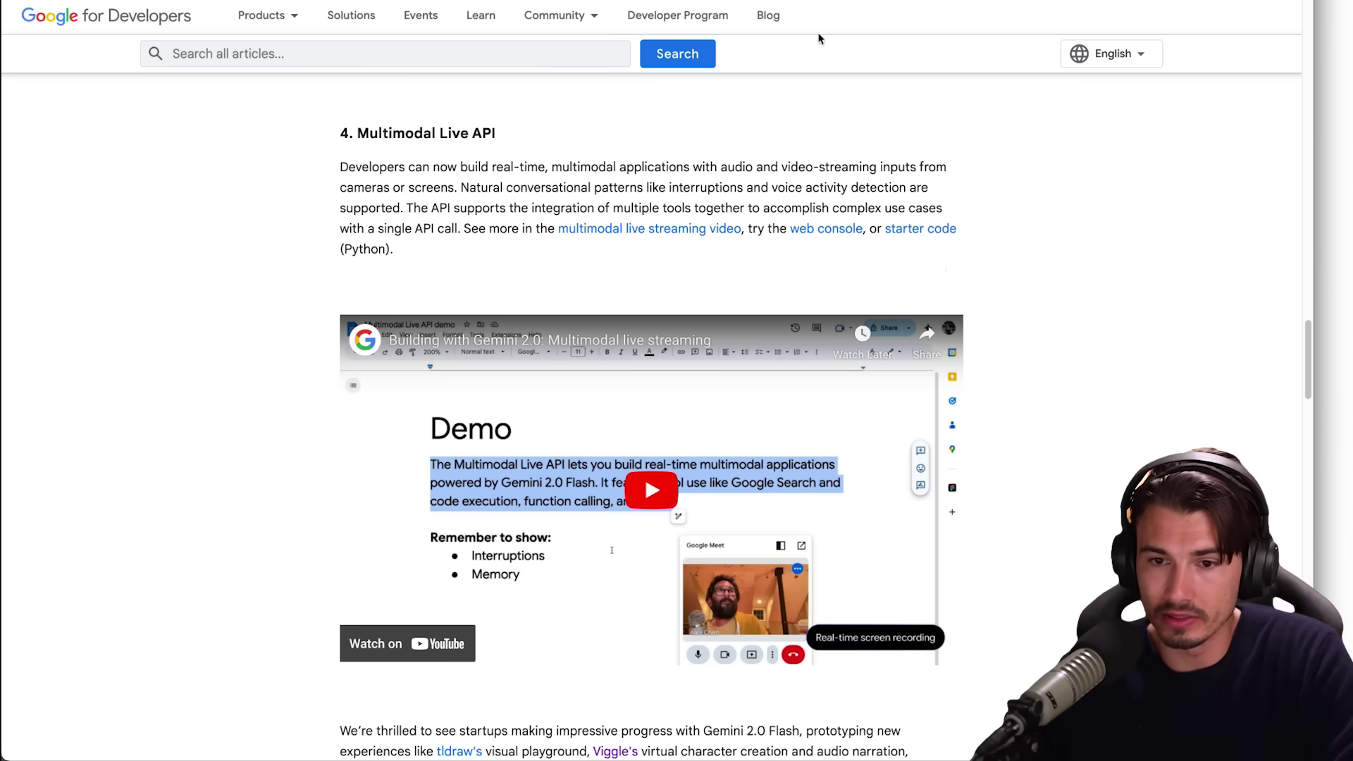
drag(632, 208, 759, 184)
click(777, 184)
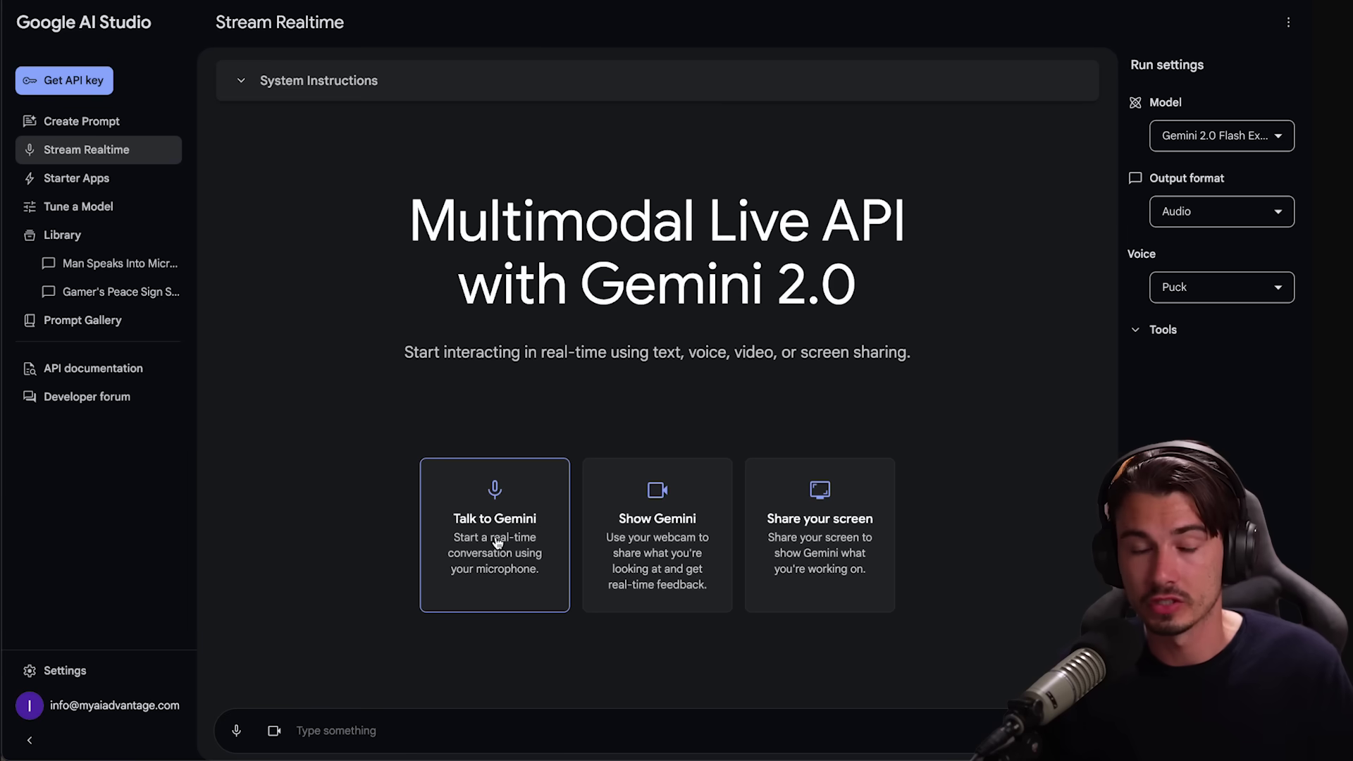
Hold a live voice conversation with Gemini 2.0 on Stream Realtime, then disconnect.
click(499, 534)
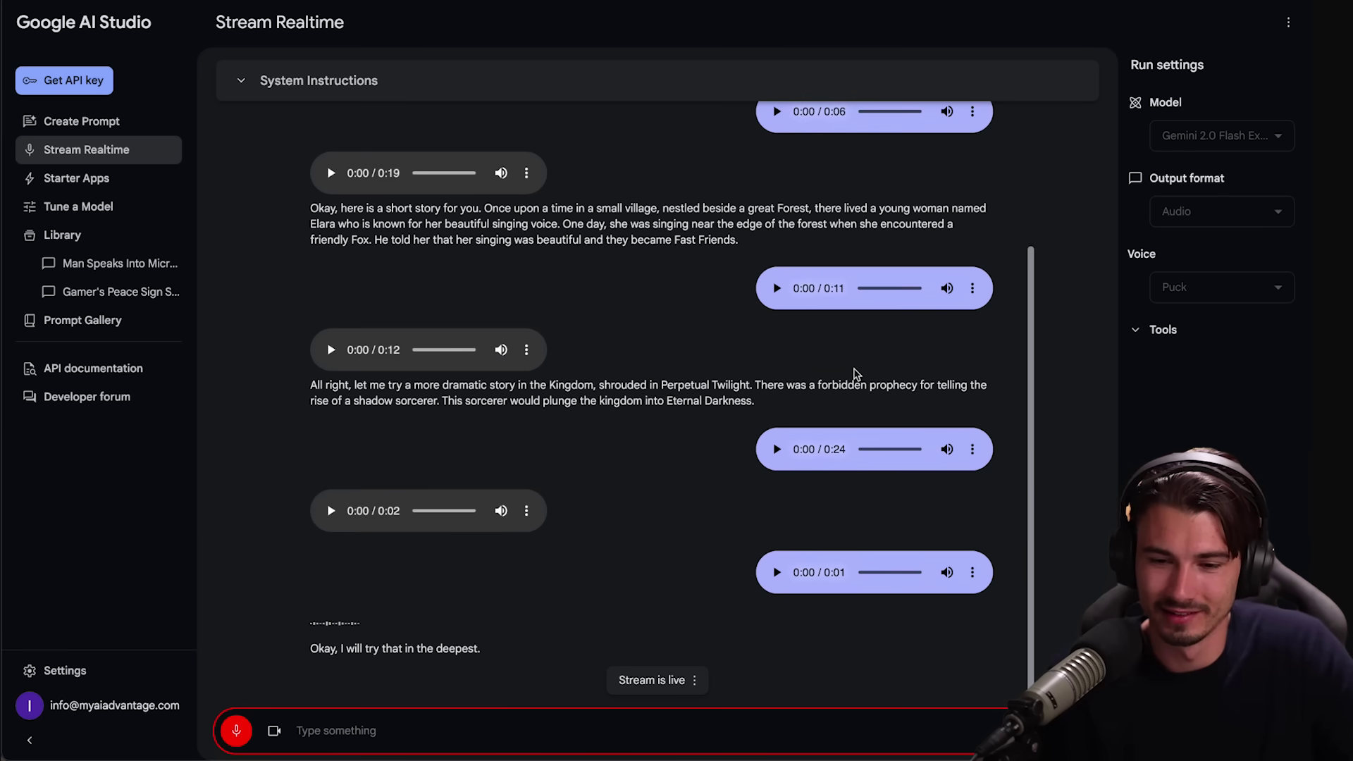
mouse_move(655, 685)
click(666, 638)
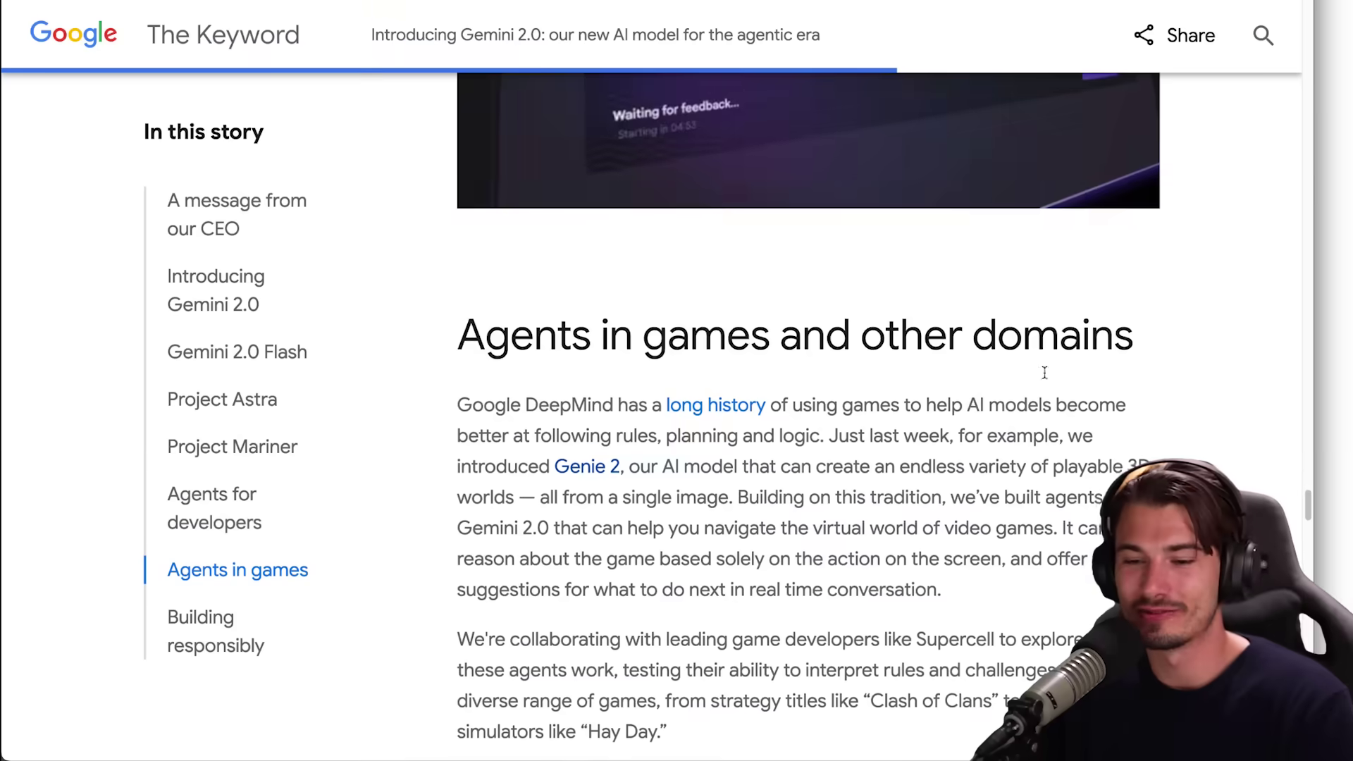
Find and highlight the 'Agents in games and other domains' heading.
scroll(971, 399, down, 5)
scroll(714, 217, up, 3)
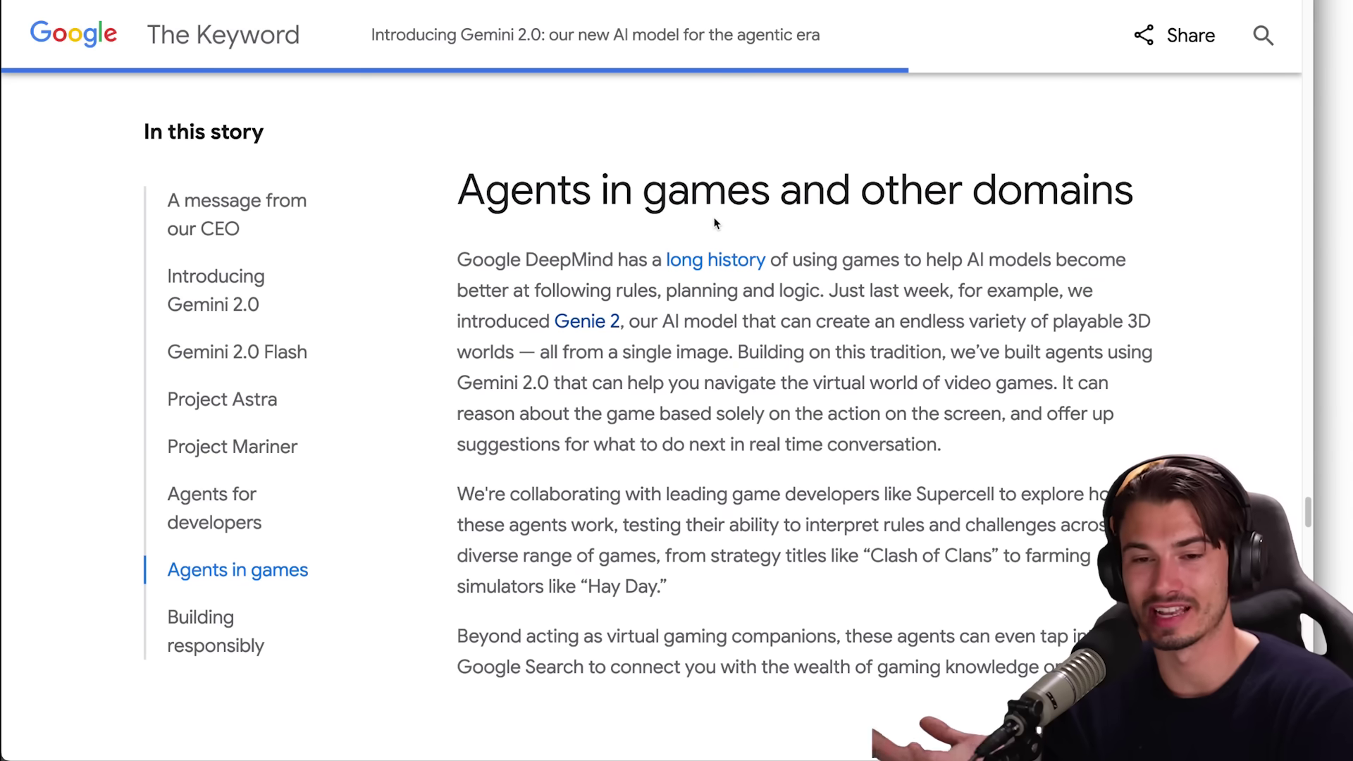
drag(460, 190, 770, 190)
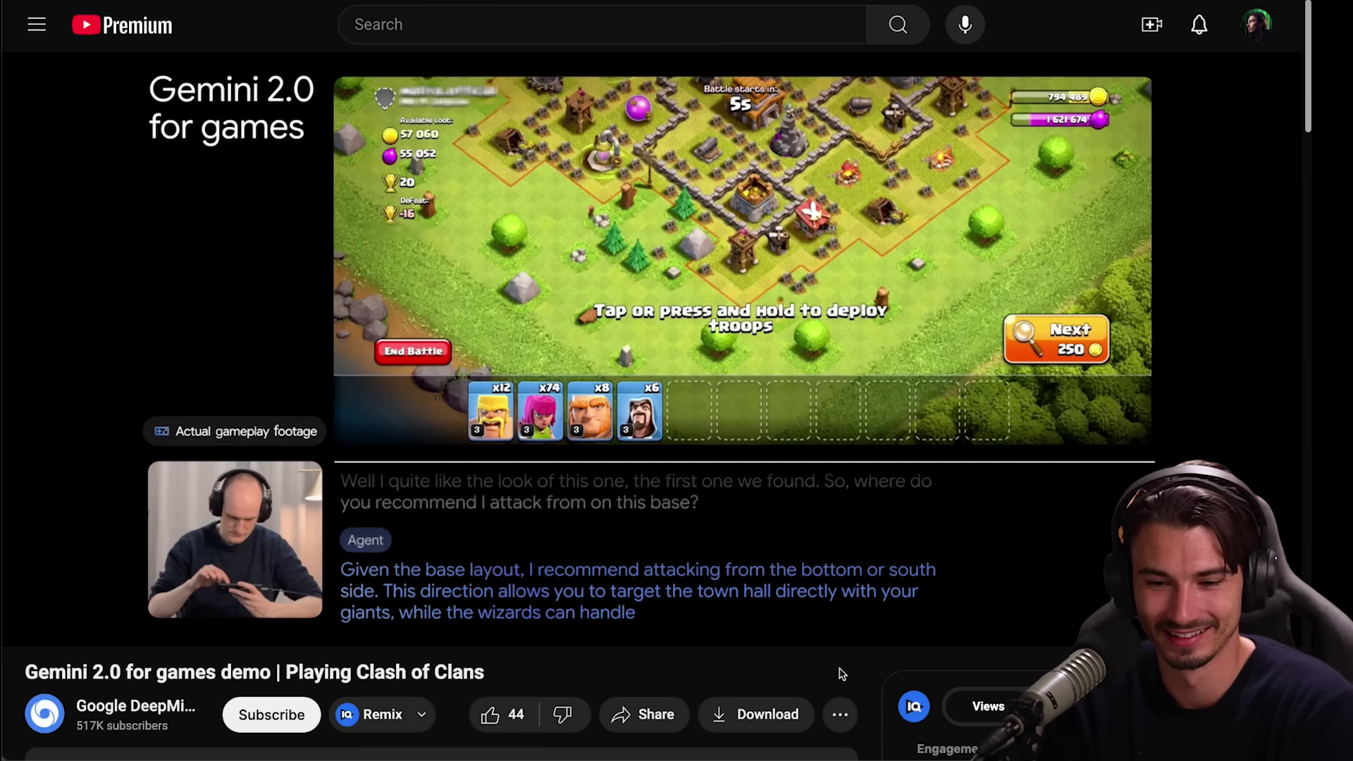
Pause the Clash of Clans demo and browse the Google DeepMind channel's Videos list.
key(space)
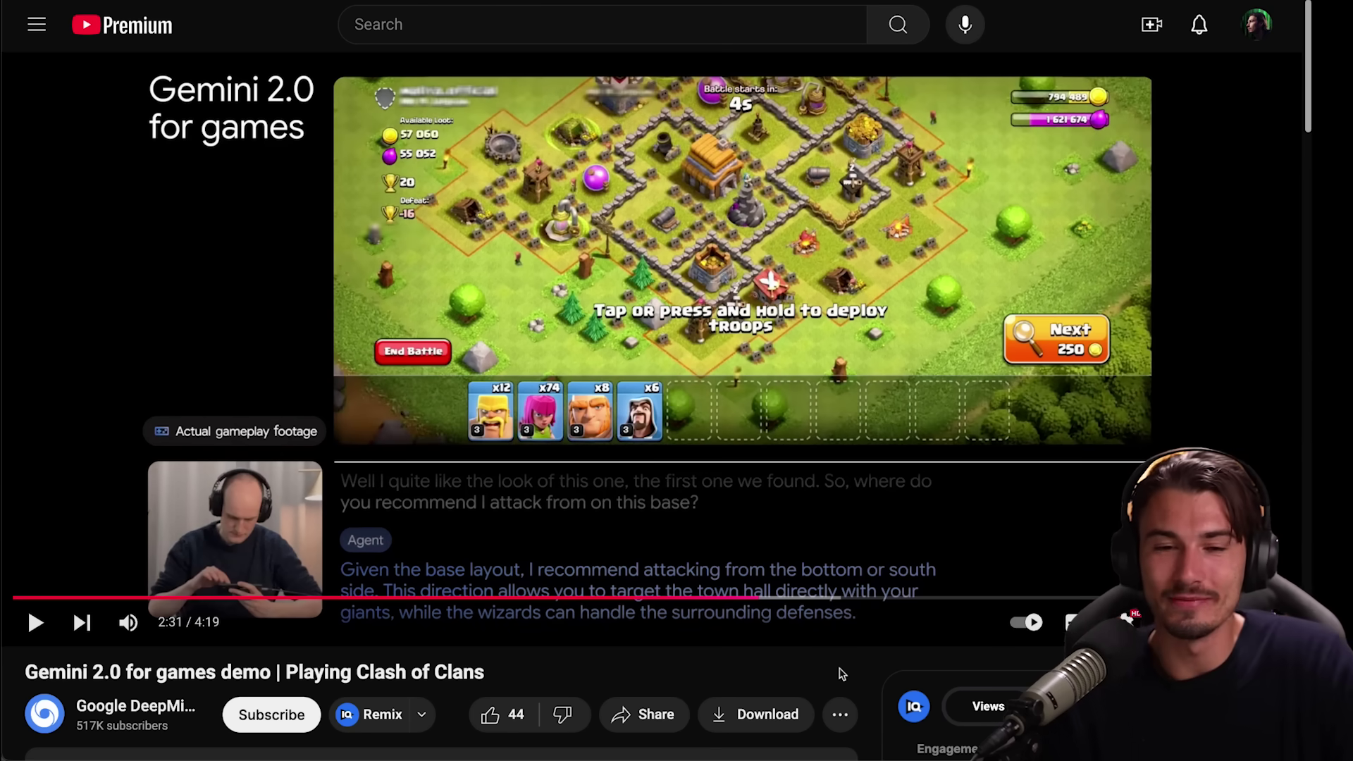
click(135, 706)
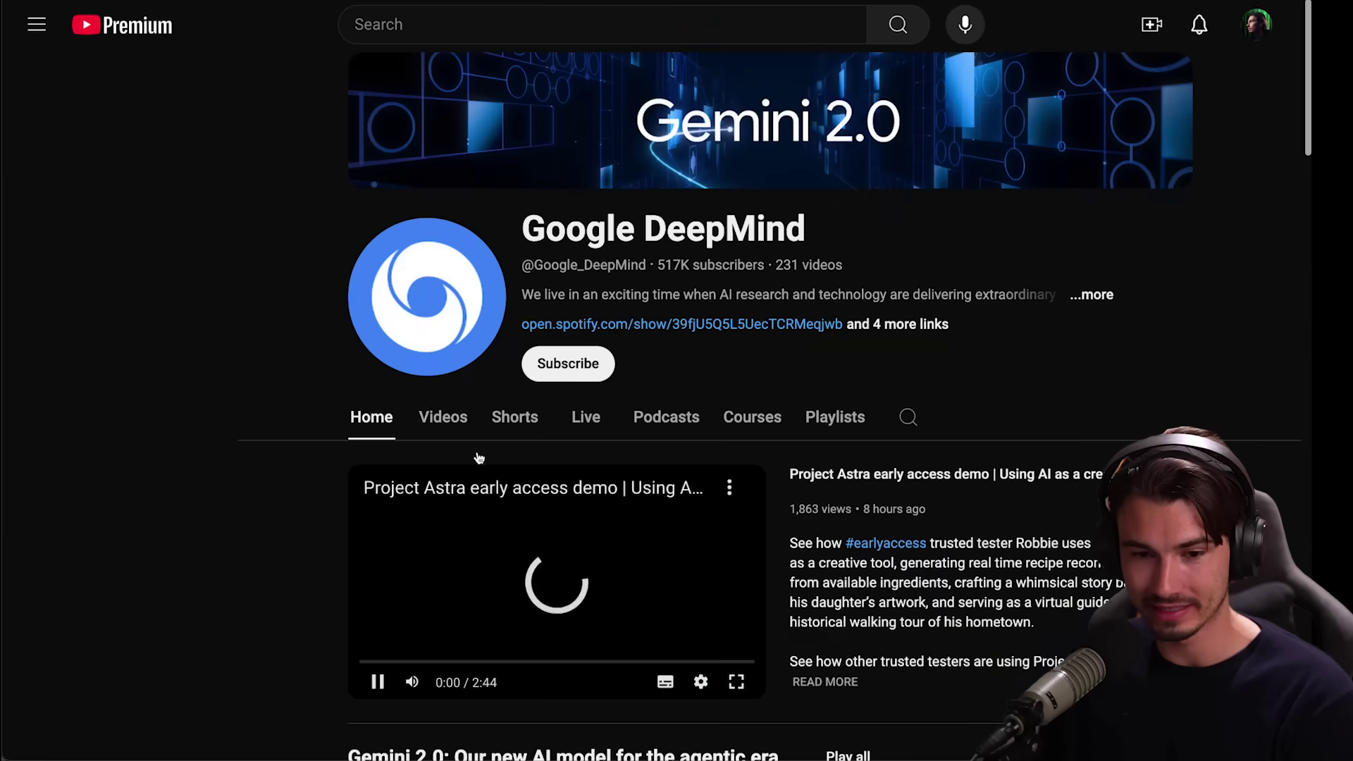
click(444, 416)
scroll(856, 311, down, 9)
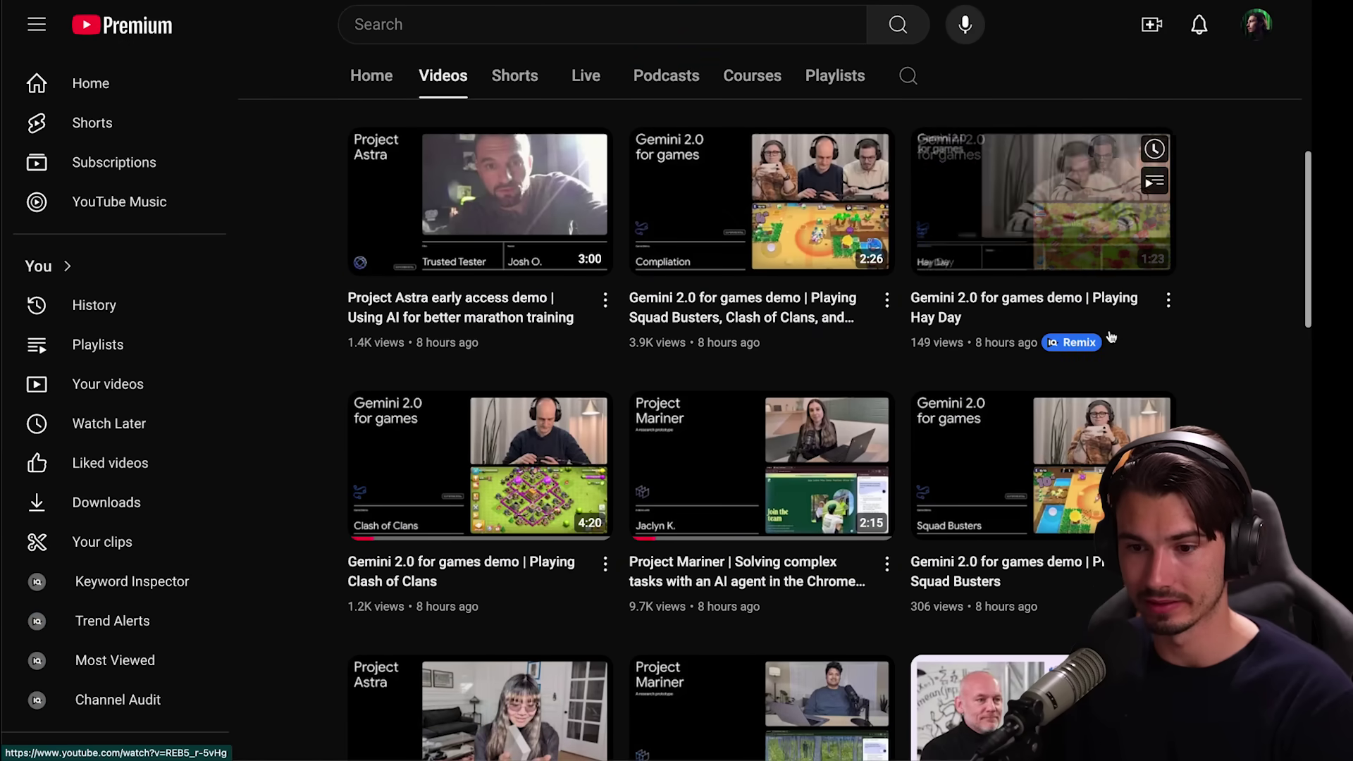
scroll(692, 308, down, 1)
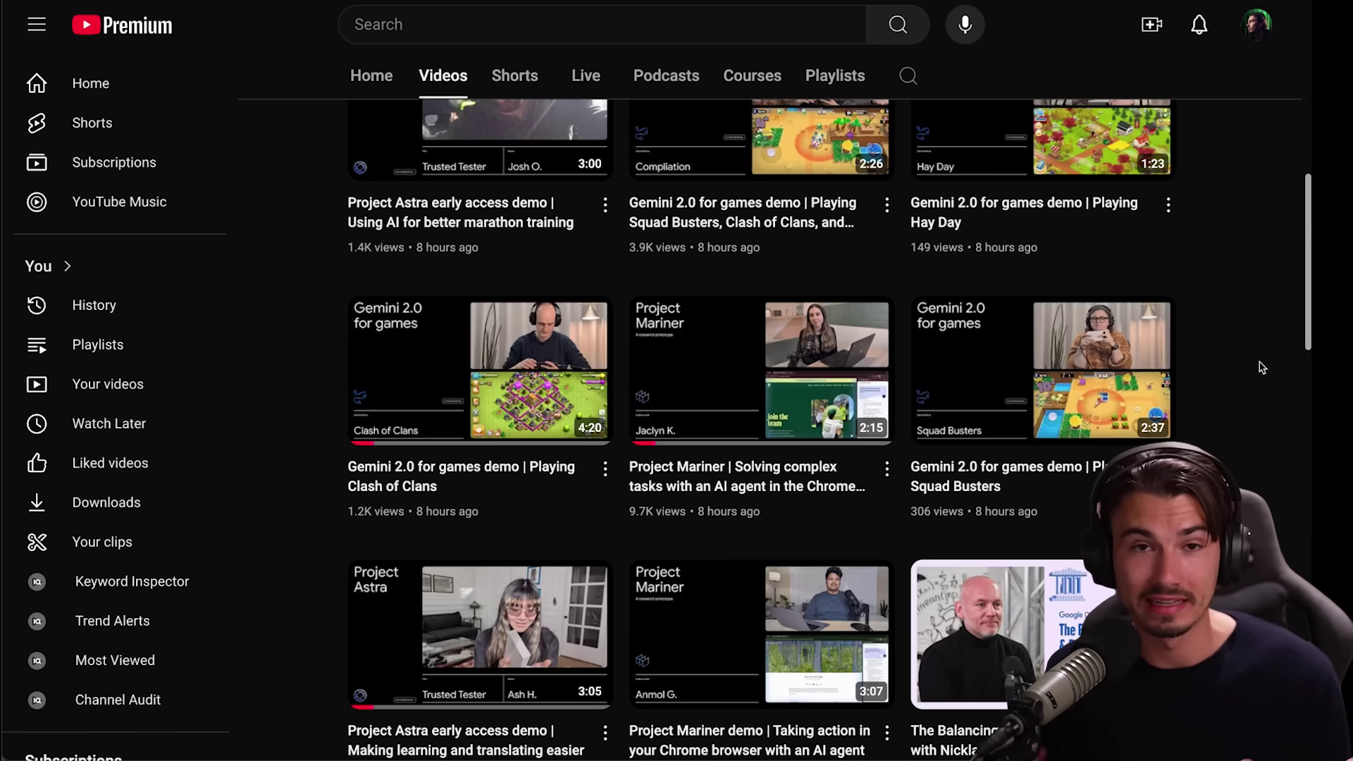
scroll(1262, 368, up, 3)
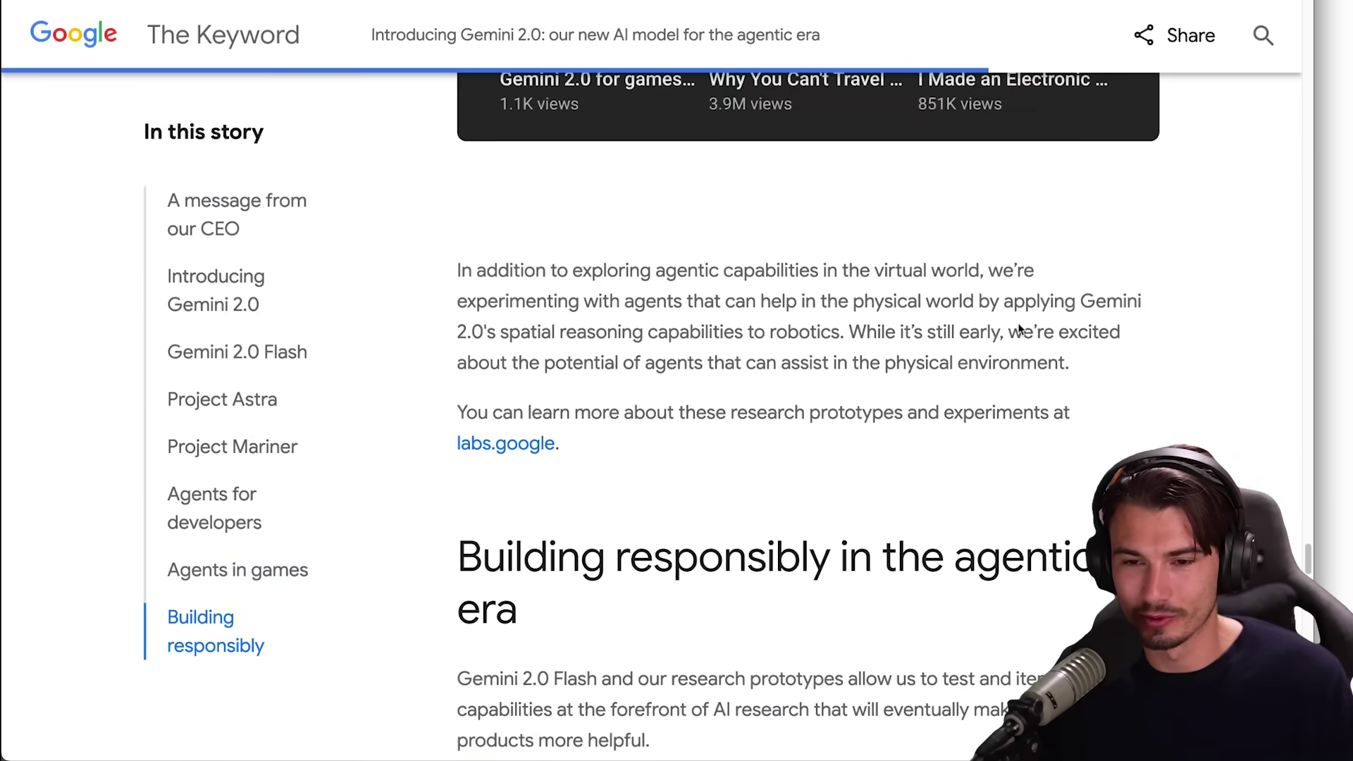
Highlight the article's paragraph on agents in the physical world, then open AI Studio's Gemini model list.
scroll(809, 423, up, 3)
drag(1061, 568, 1093, 486)
click(1093, 486)
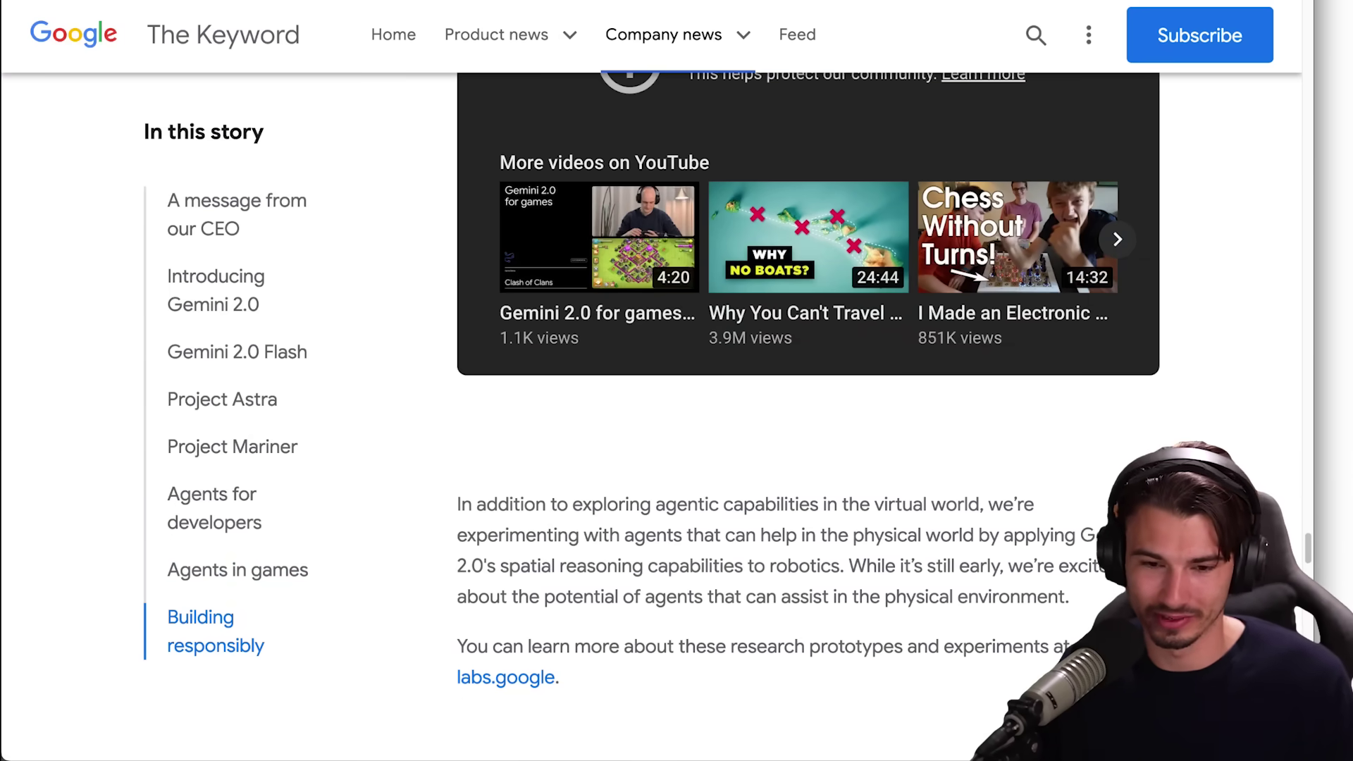
scroll(557, 178, down, 15)
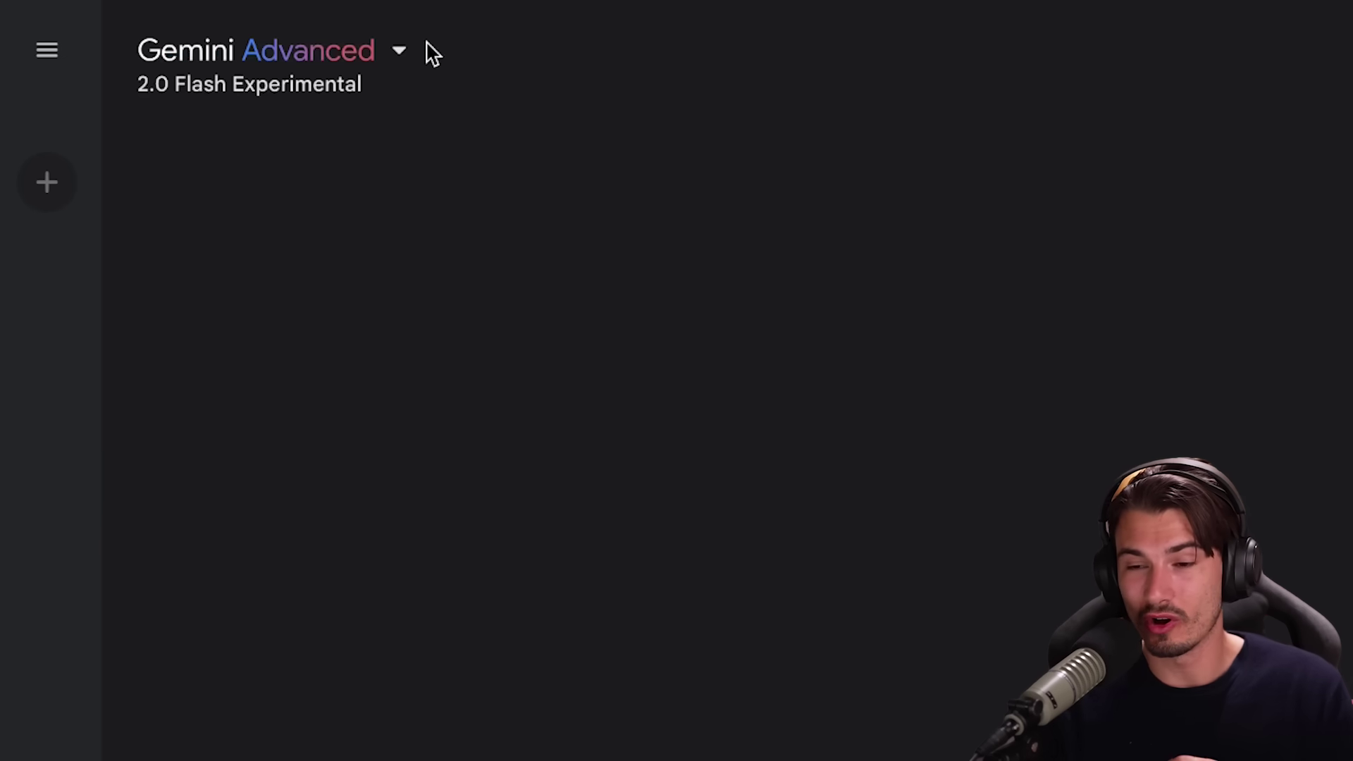
click(331, 88)
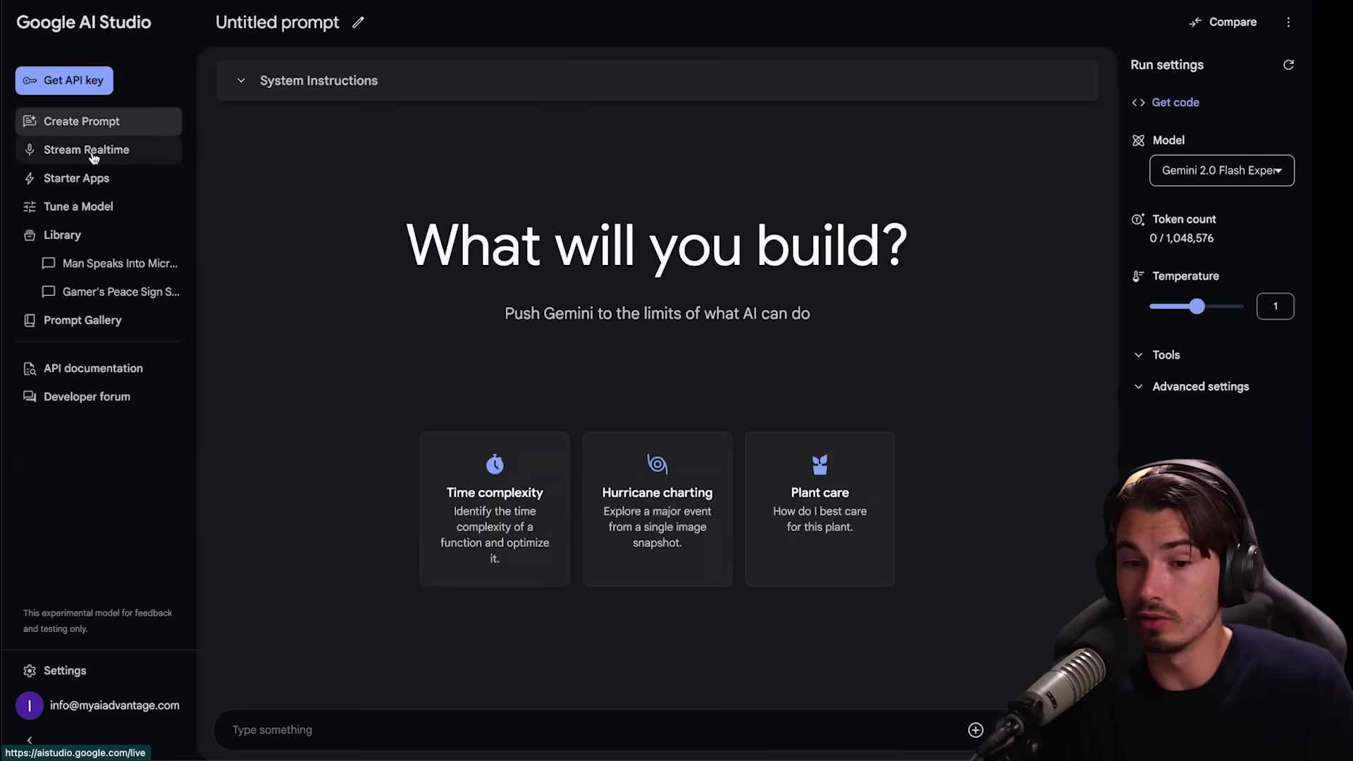
Switch AI Studio to Stream Realtime, then browse the Google DeepMind channel's Videos list.
click(93, 157)
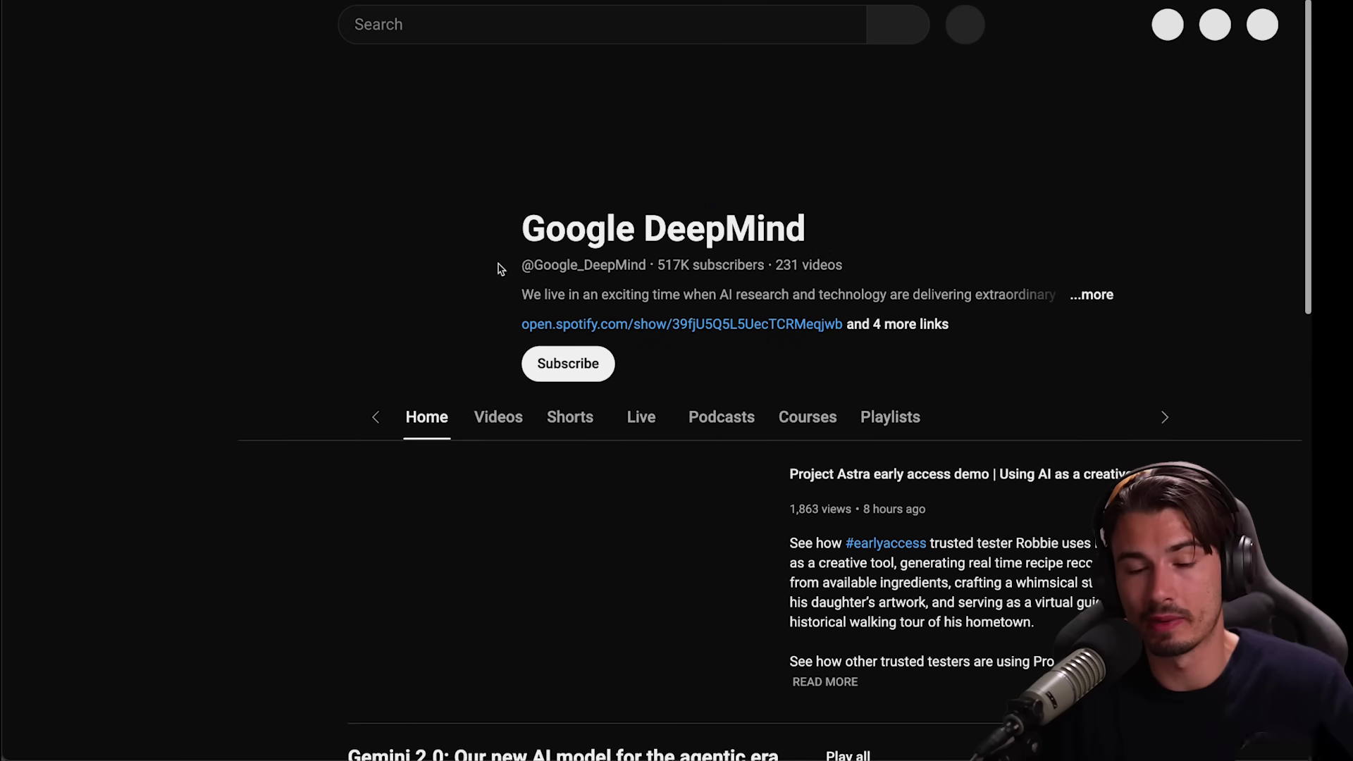
click(442, 399)
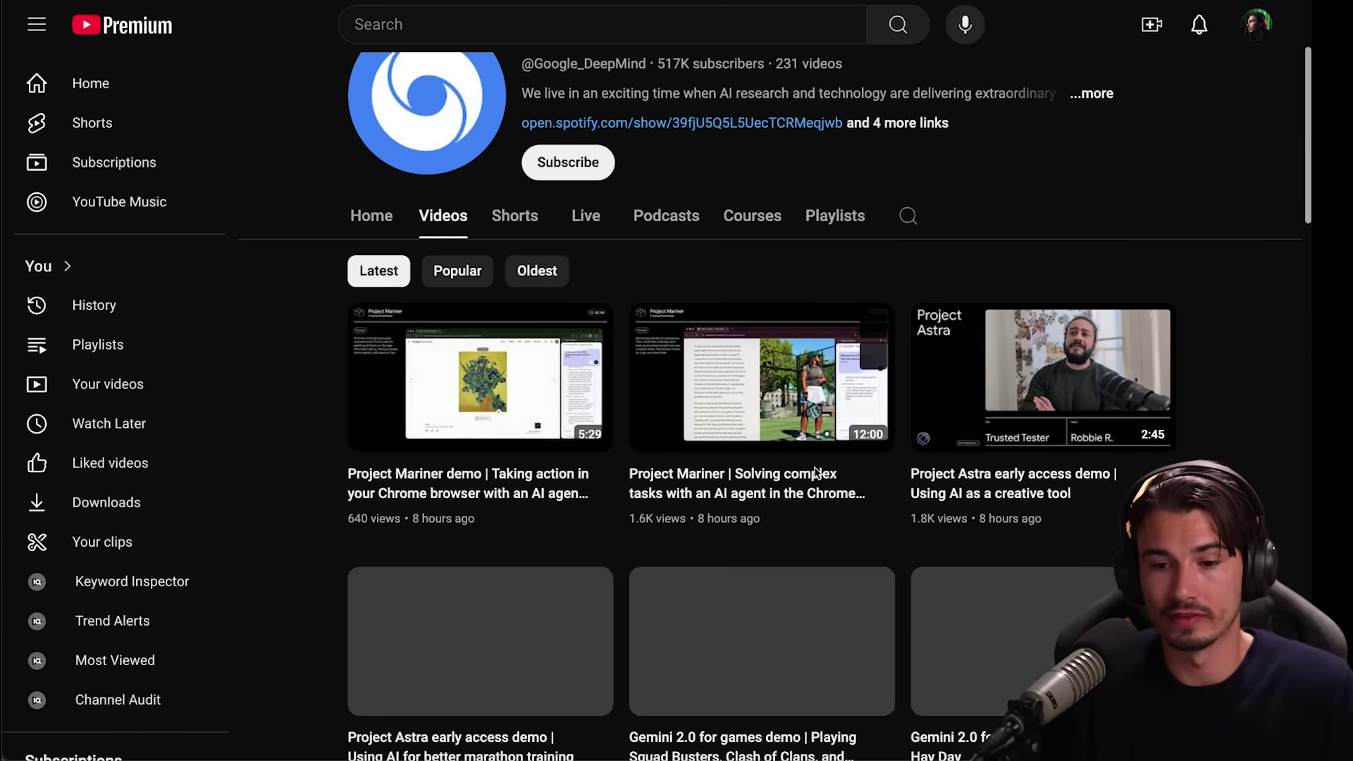
scroll(1228, 455, down, 2)
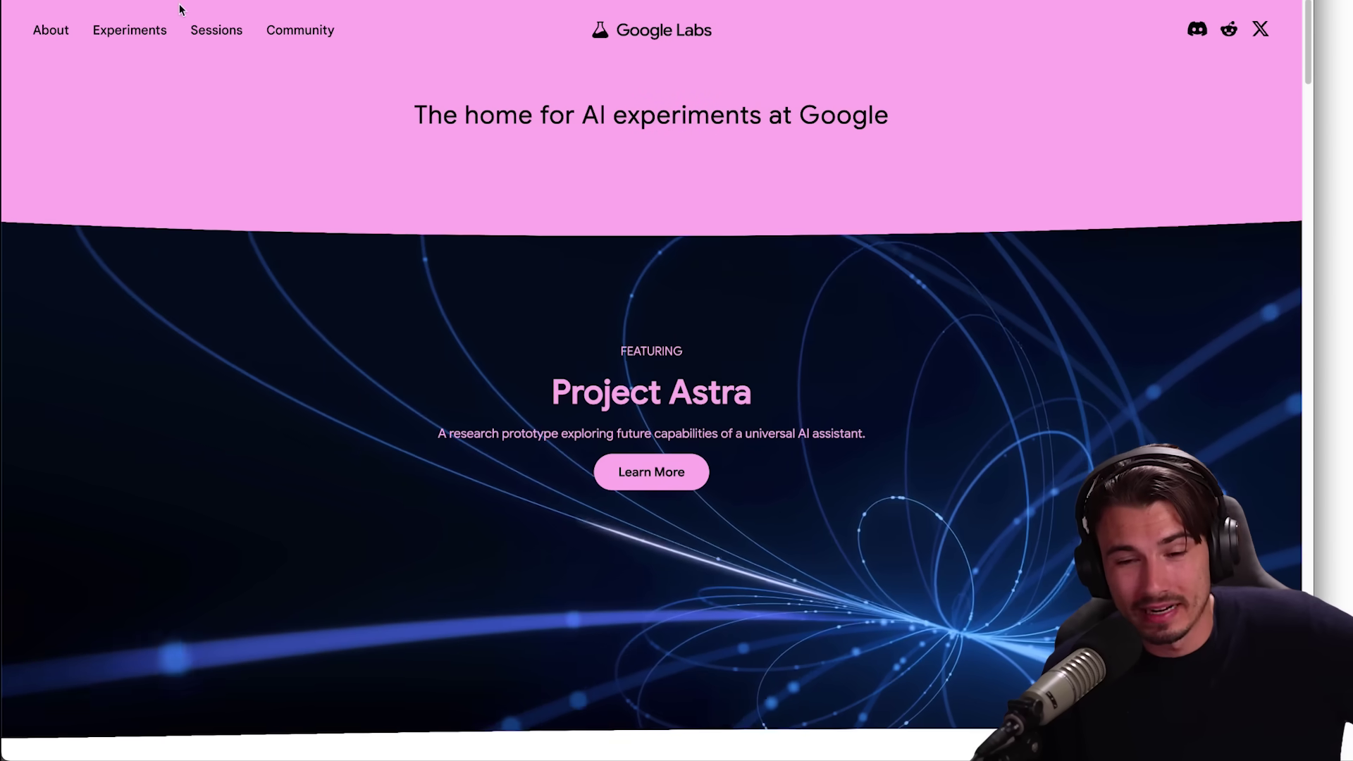
Open Project Mariner from the Google Labs experiments and view its WebVoyager and ScreenSpot benchmarks.
scroll(705, 296, down, 10)
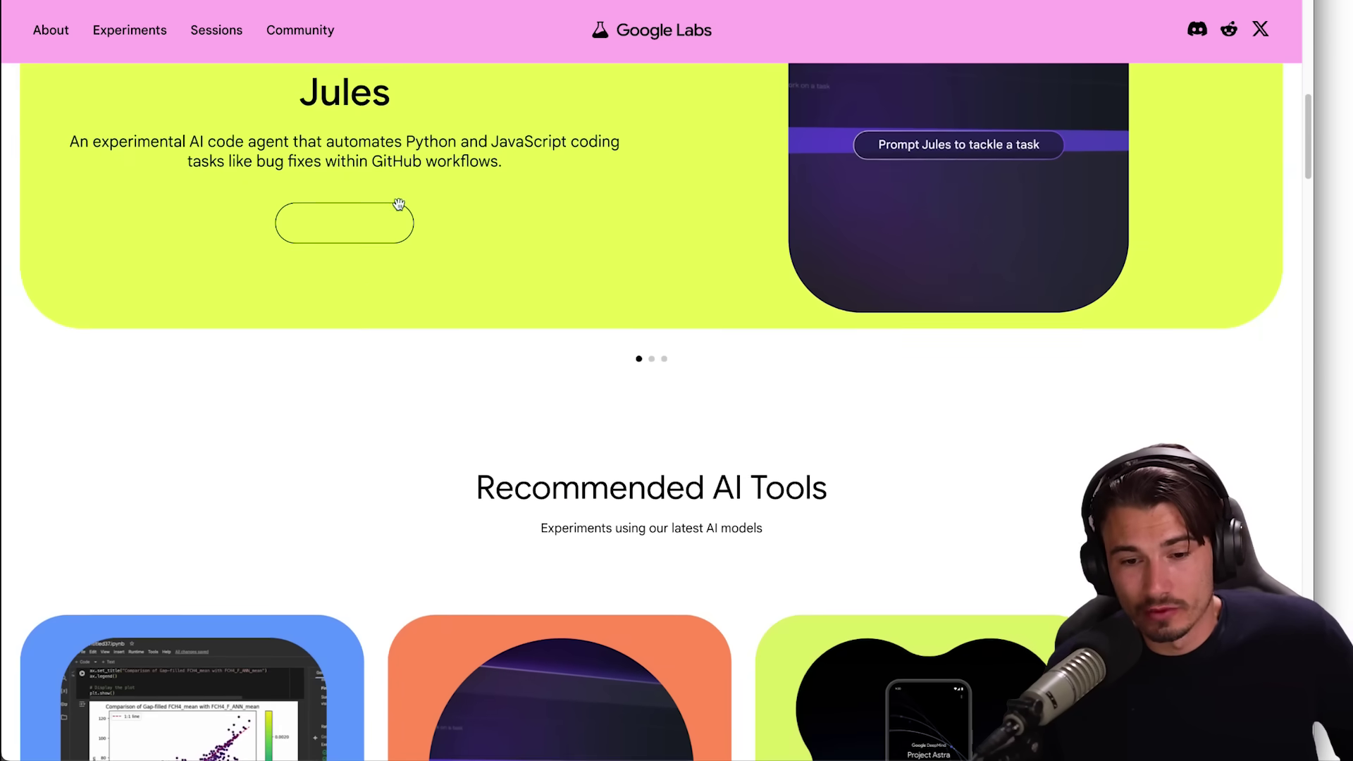
scroll(314, 209, down, 7)
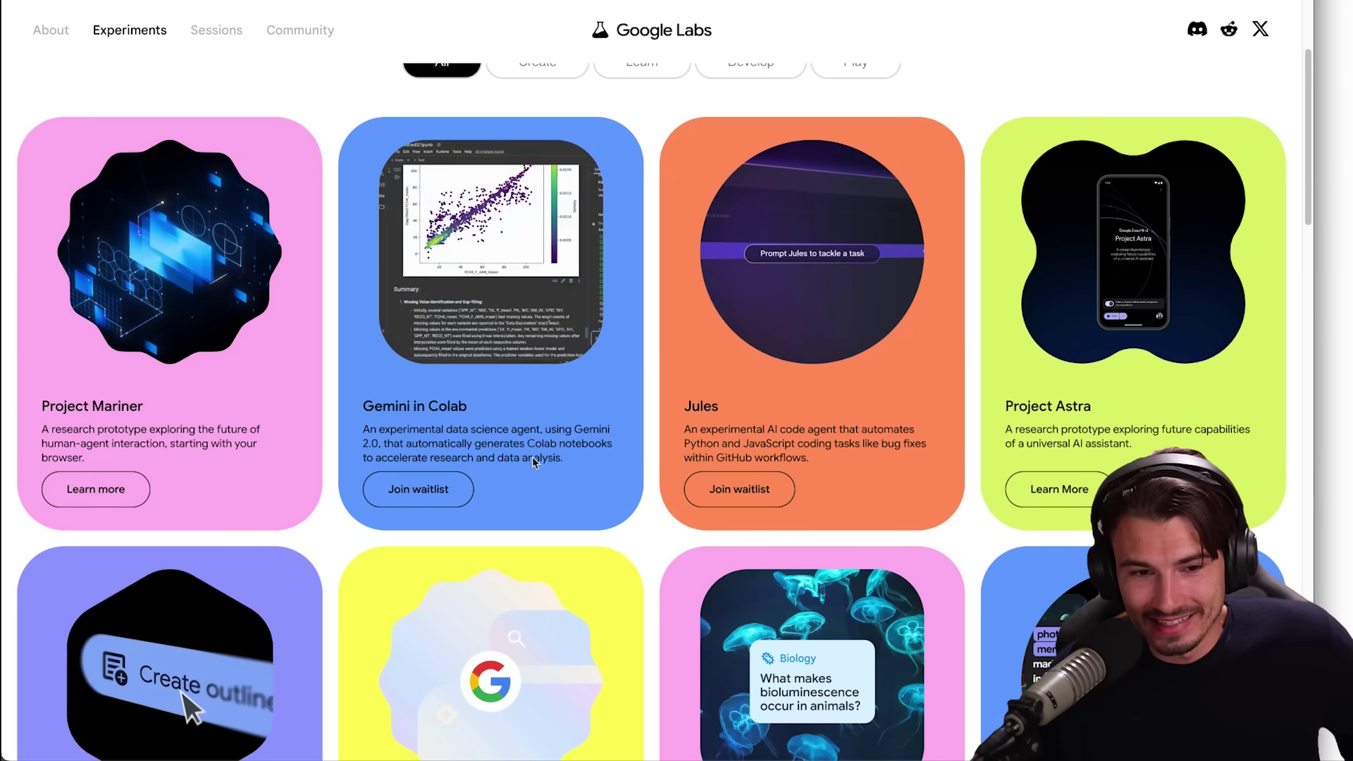
click(96, 489)
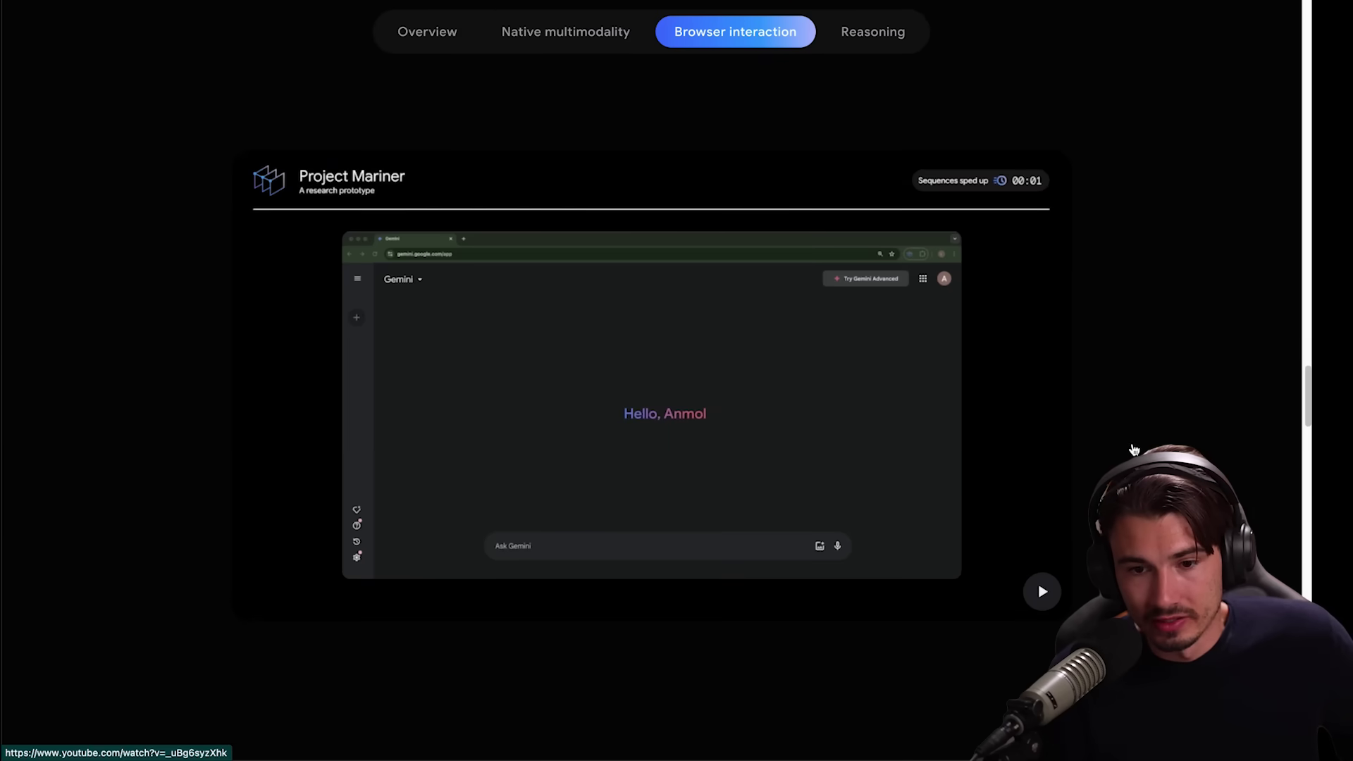
scroll(1136, 449, down, 5)
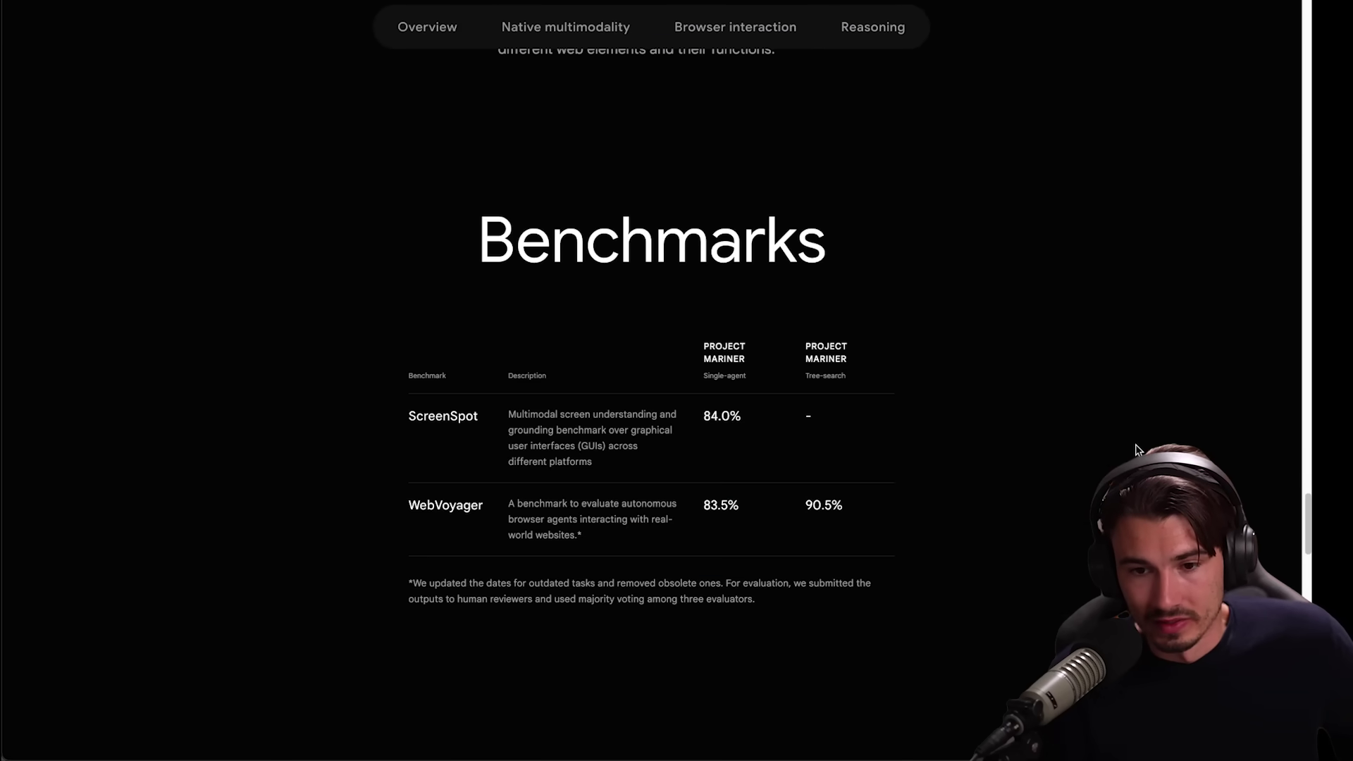